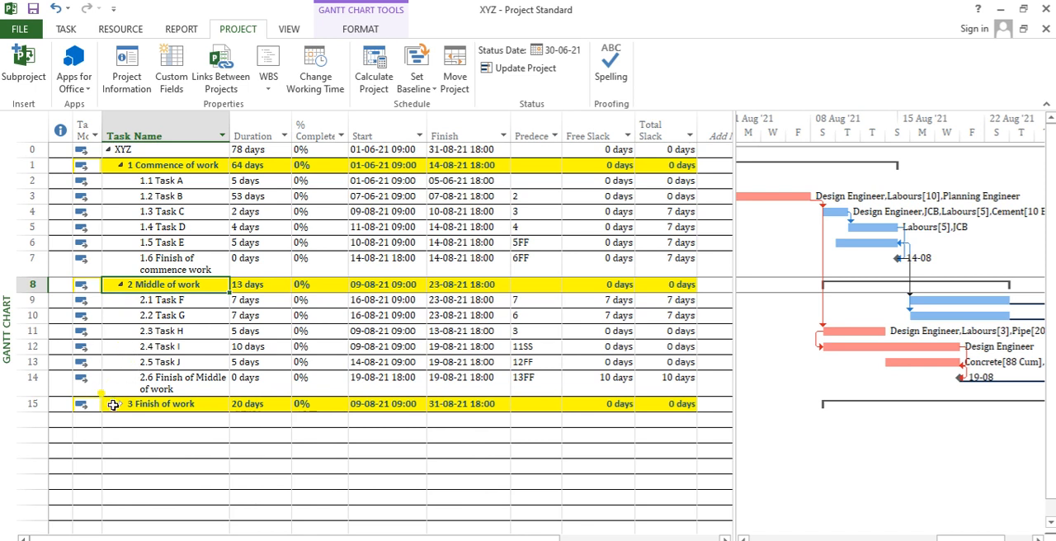
# - Expand the Finish of work summary task to list its subtasks and look over the tasks' % Complete values
pyautogui.click(120, 403)
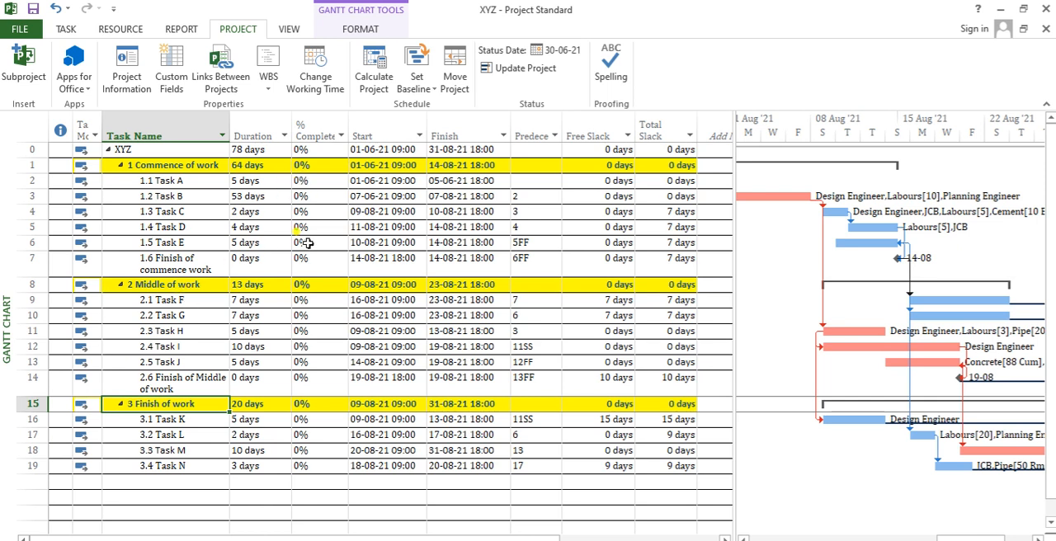
pyautogui.moveTo(327, 151); pyautogui.dragTo(326, 284)
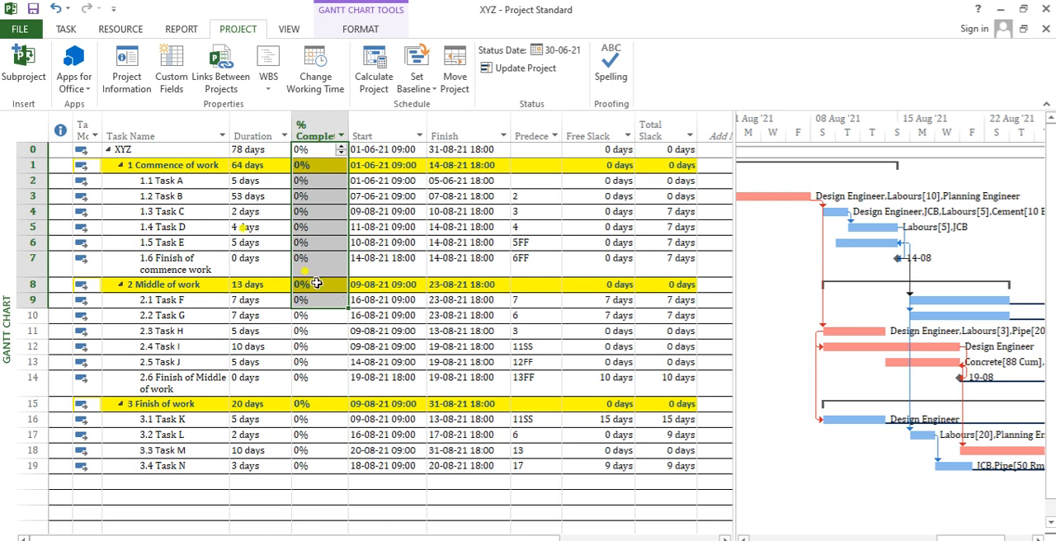
pyautogui.click(148, 209)
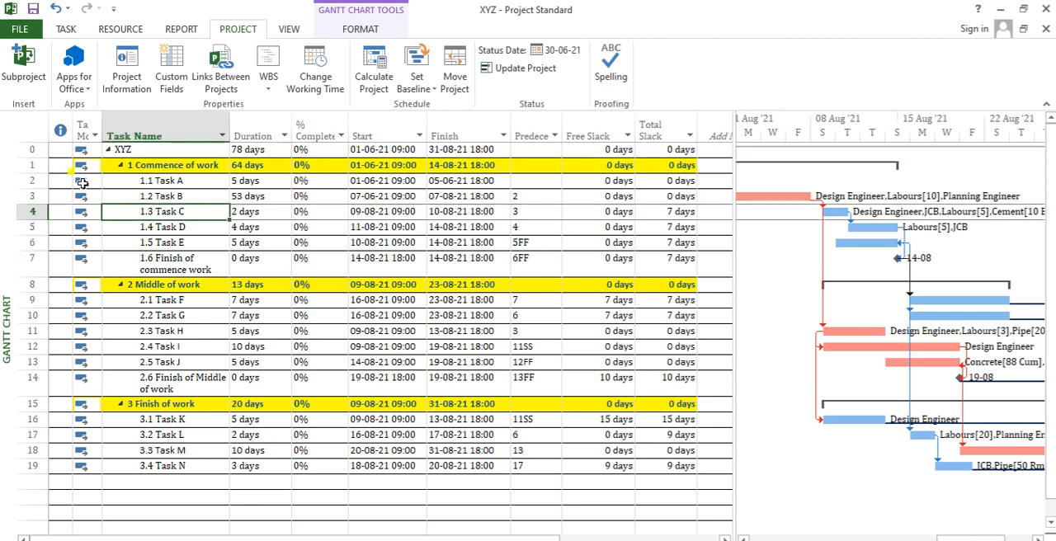
# - Mark the whole XYZ project as 25% complete and check how the progress spreads over the tasks
pyautogui.click(32, 149)
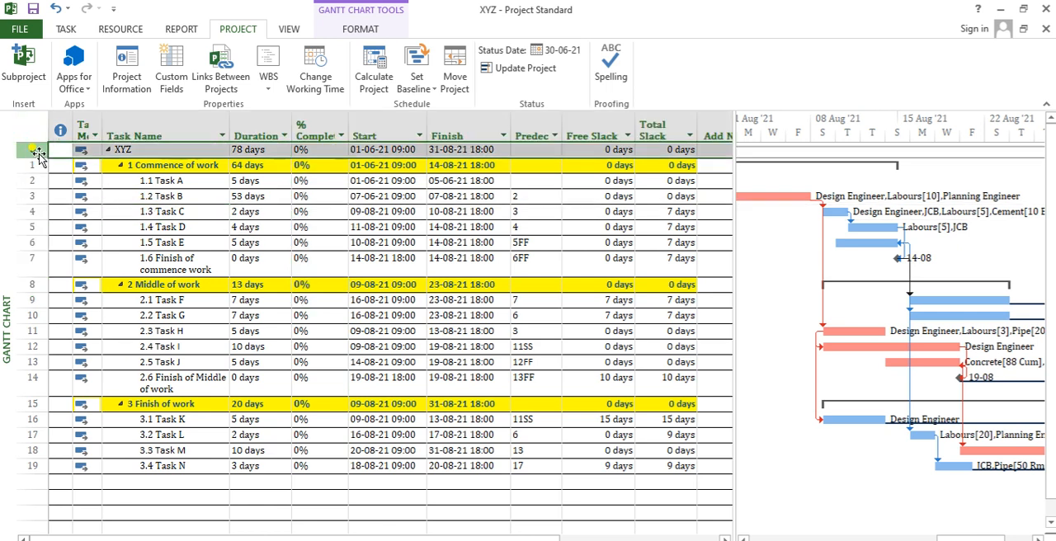
pyautogui.click(71, 31)
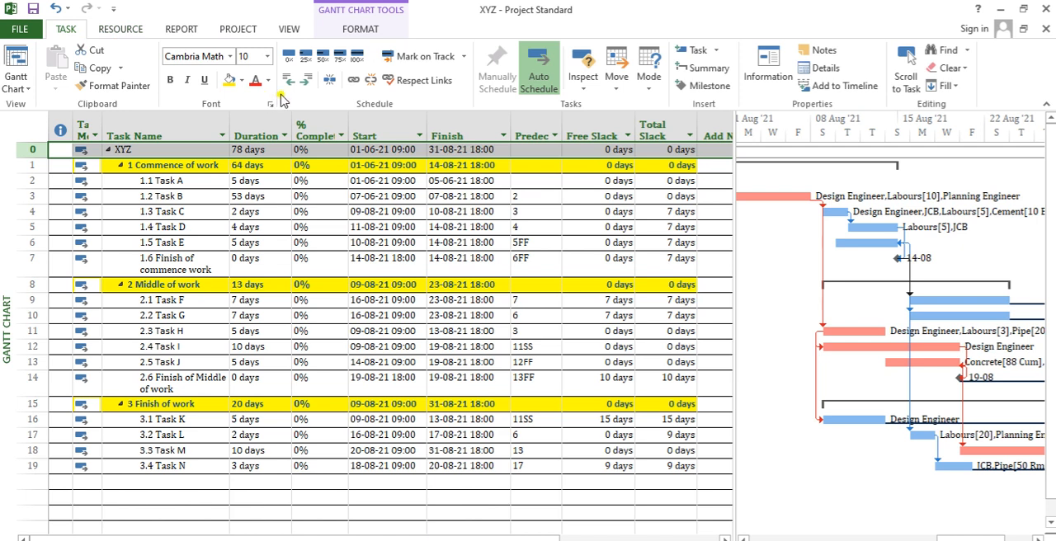
pyautogui.click(306, 58)
pyautogui.moveTo(318, 181); pyautogui.dragTo(298, 466)
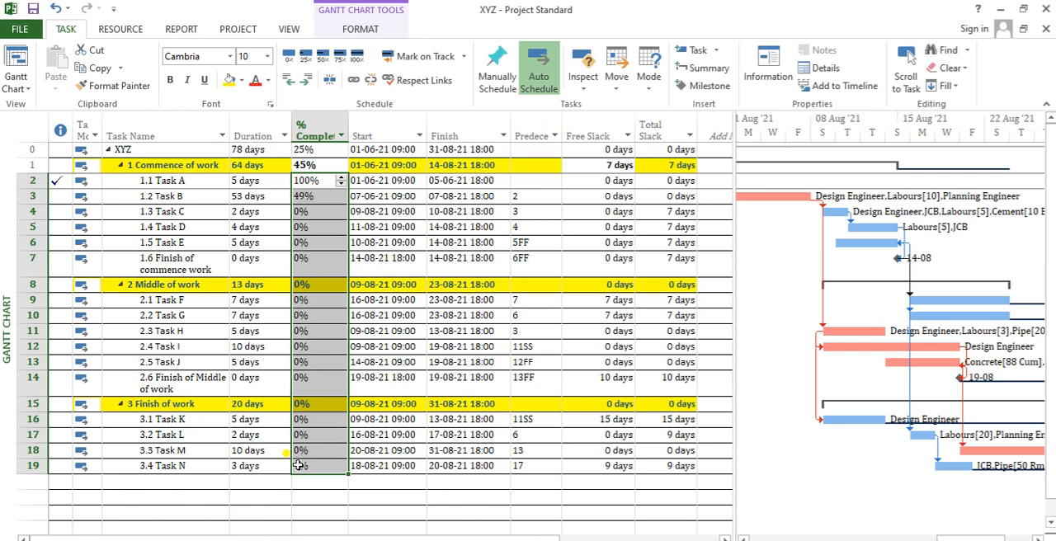
# - Try marking Task C through Finish of commence work as 50% complete, and reset them to 0%
pyautogui.moveTo(328, 211); pyautogui.dragTo(318, 270)
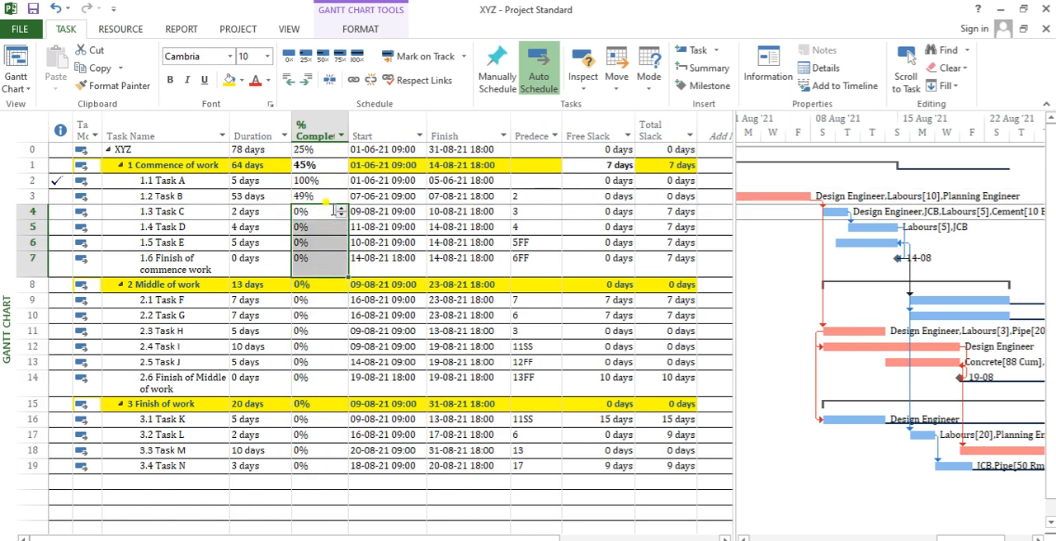
pyautogui.click(322, 58)
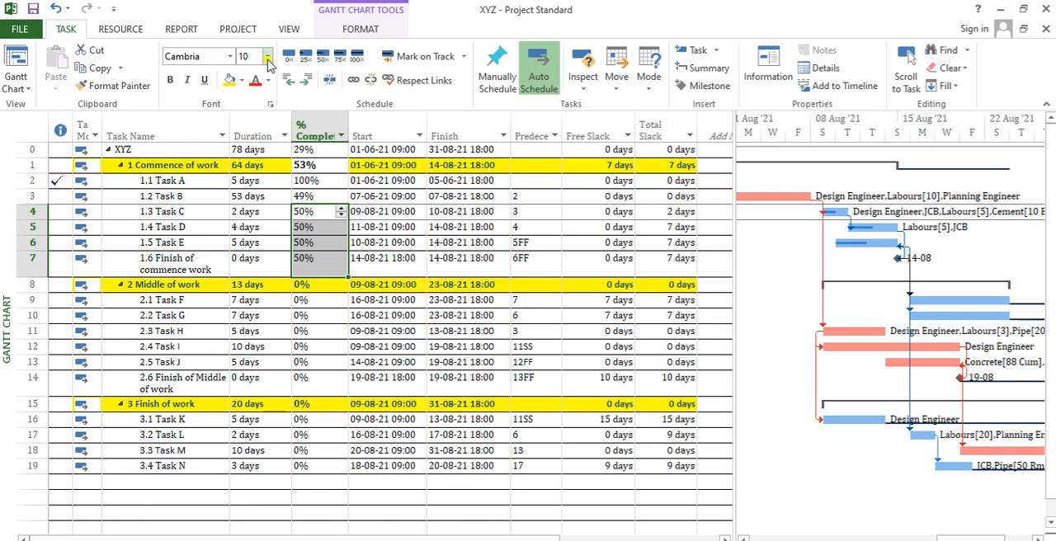
pyautogui.click(286, 58)
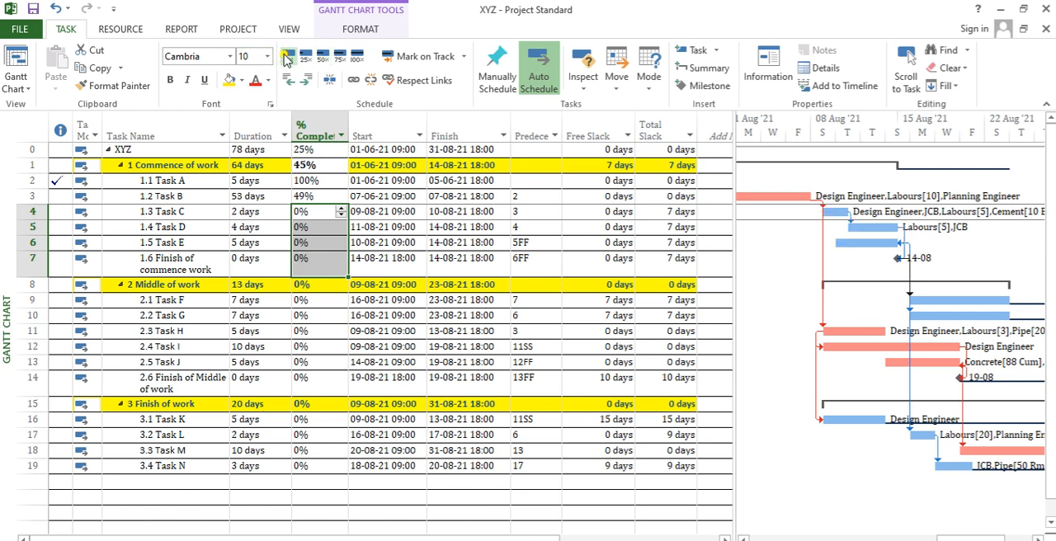
# - Reset the progress of the whole XYZ project to 0% complete
pyautogui.click(316, 259)
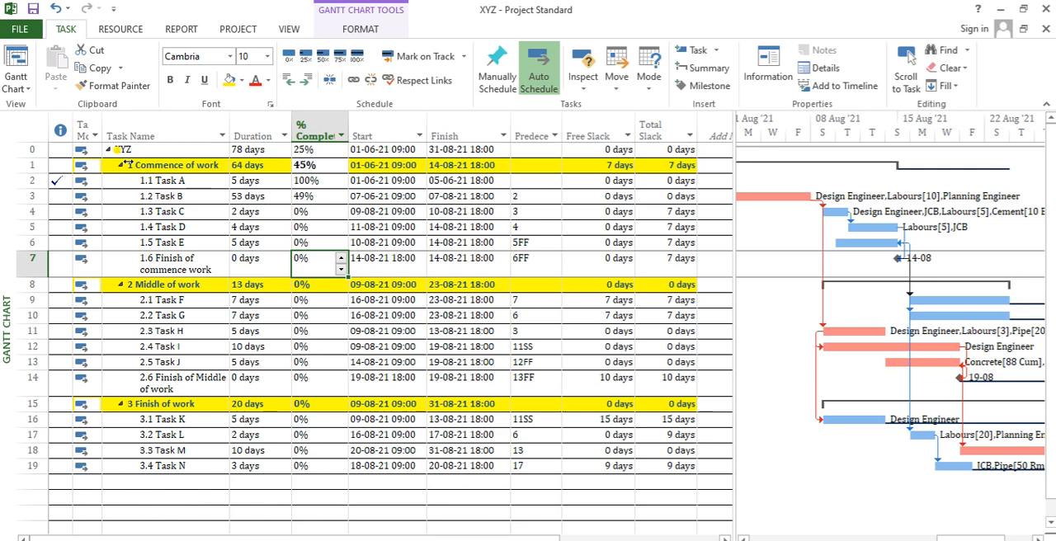
pyautogui.click(31, 149)
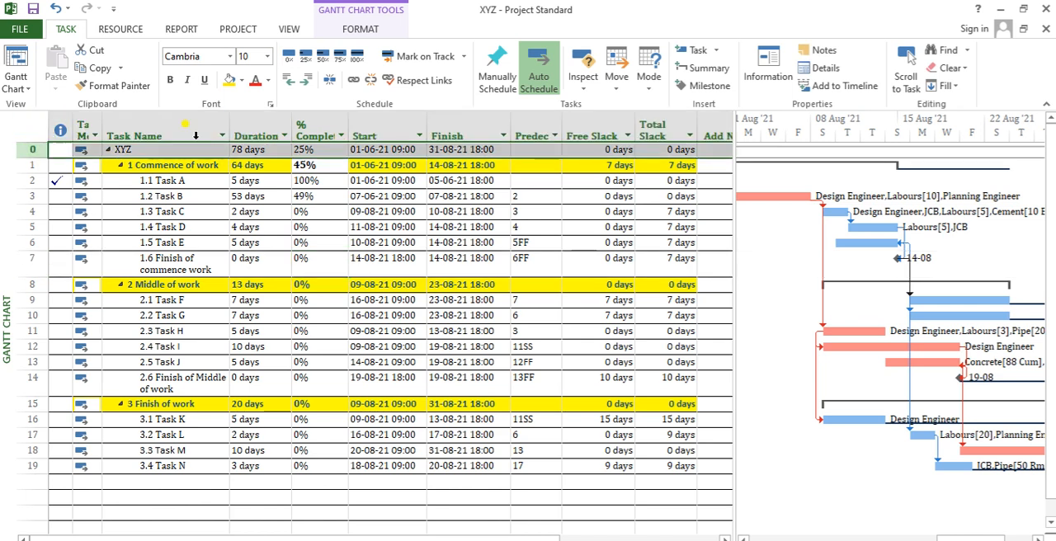
pyautogui.click(288, 58)
pyautogui.click(322, 212)
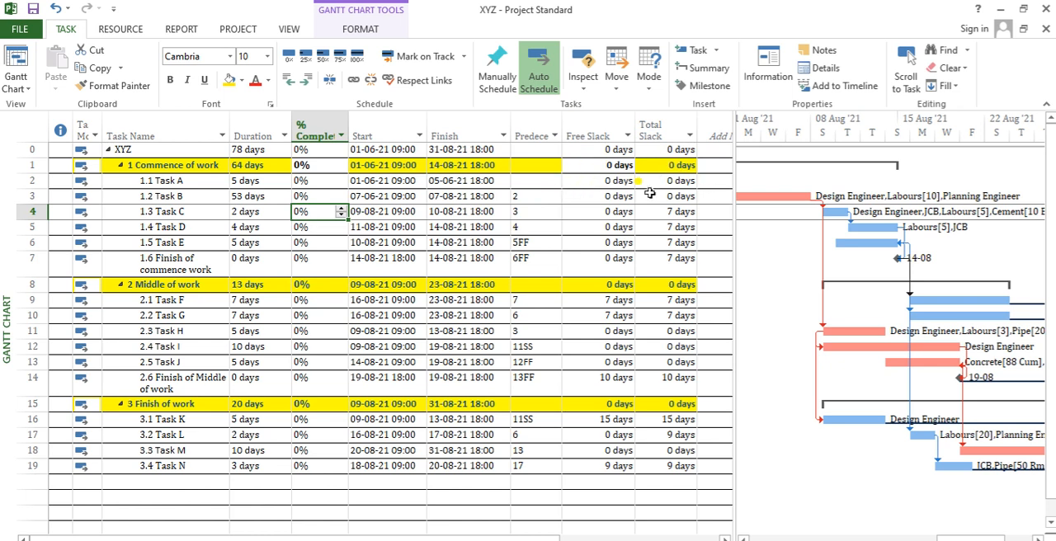
# - Hide the Free Slack and Total Slack columns in the task table
pyautogui.click(622, 124)
pyautogui.moveTo(626, 124); pyautogui.dragTo(661, 123)
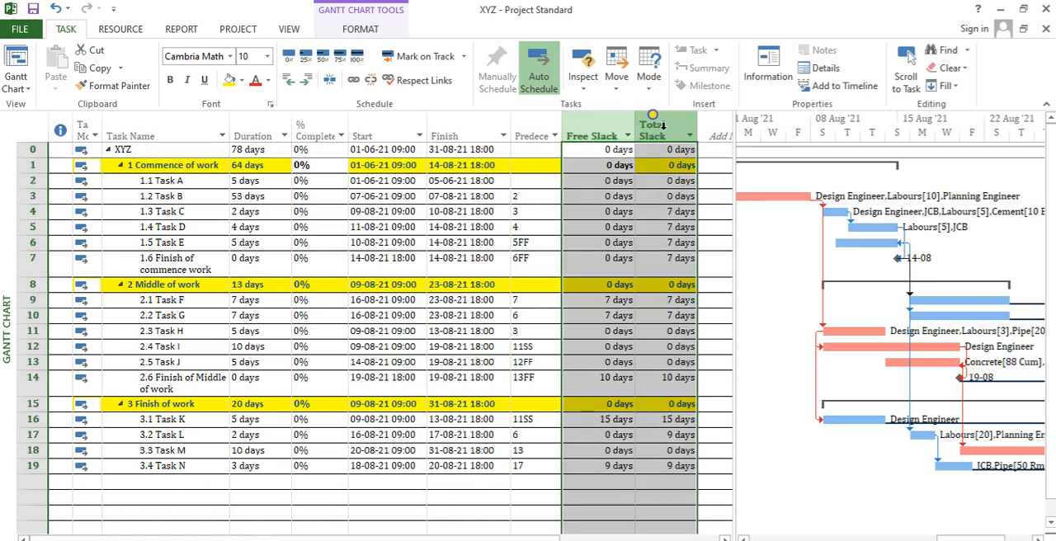
pyautogui.rightClick(663, 125)
pyautogui.click(708, 259)
# - Add a Work column after Predecessors in the task table
pyautogui.click(612, 136)
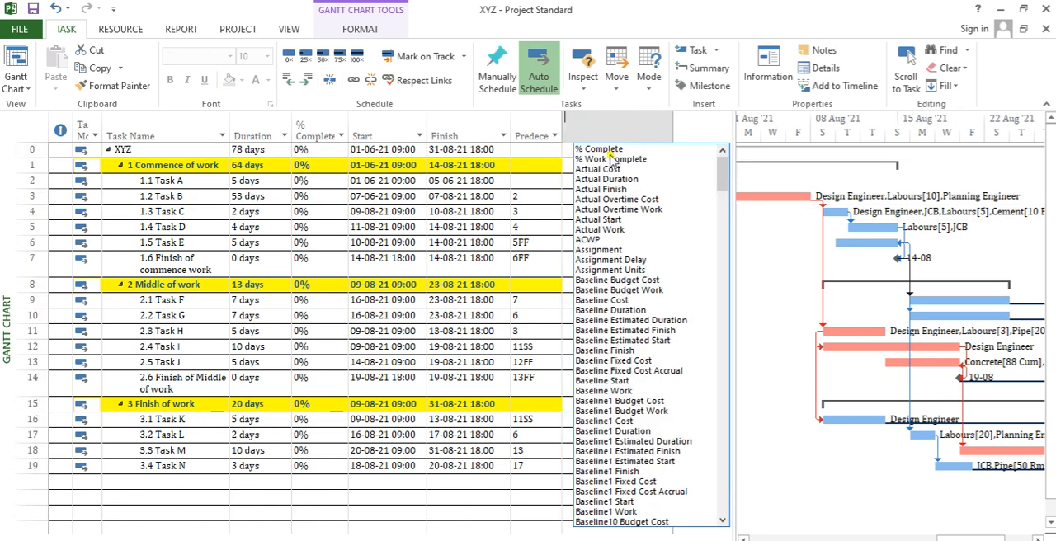
pyautogui.write('work')
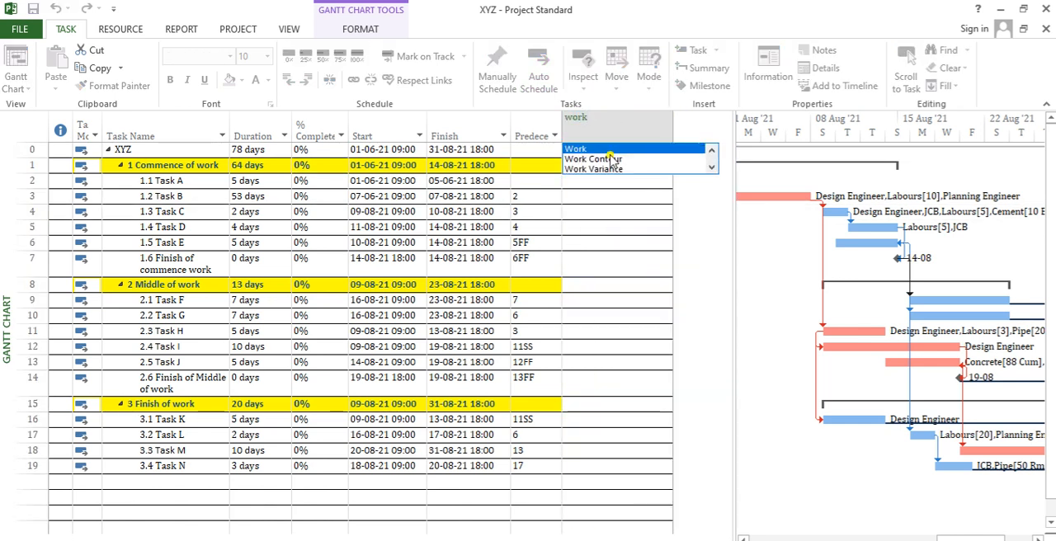
pyautogui.click(578, 148)
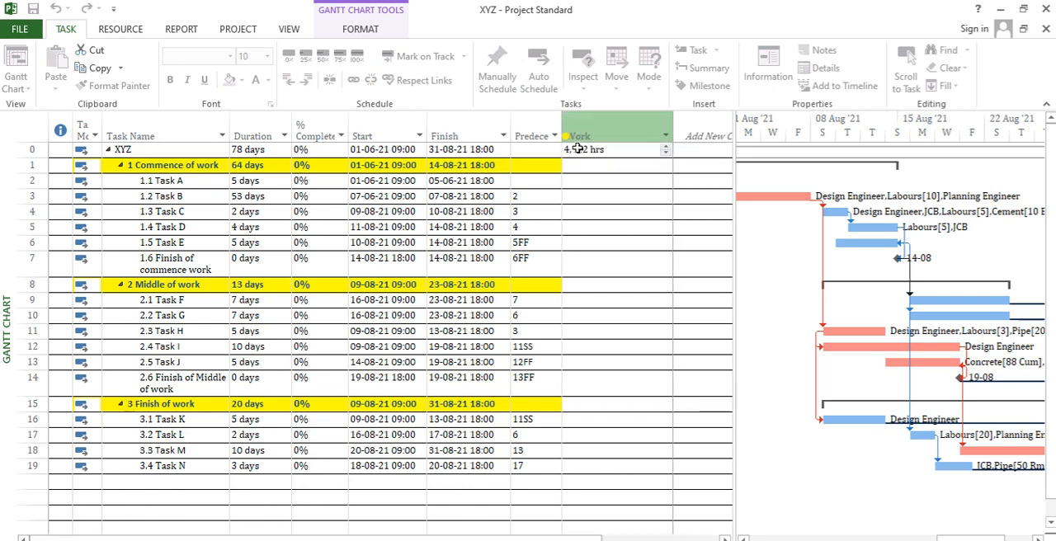
pyautogui.click(605, 200)
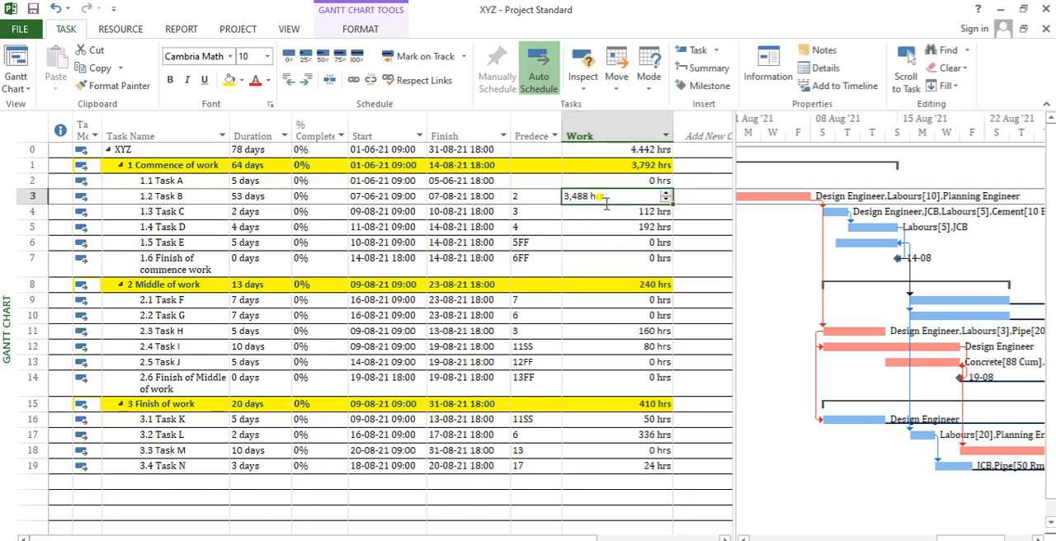
# - Insert a % Work Complete column before the Start column
pyautogui.press('Right')
pyautogui.press('Left')
pyautogui.press('Left')
pyautogui.press('Left')
pyautogui.press('Left')
pyautogui.press('Left')
pyautogui.press('Left')
pyautogui.press('Left')
pyautogui.press('Left')
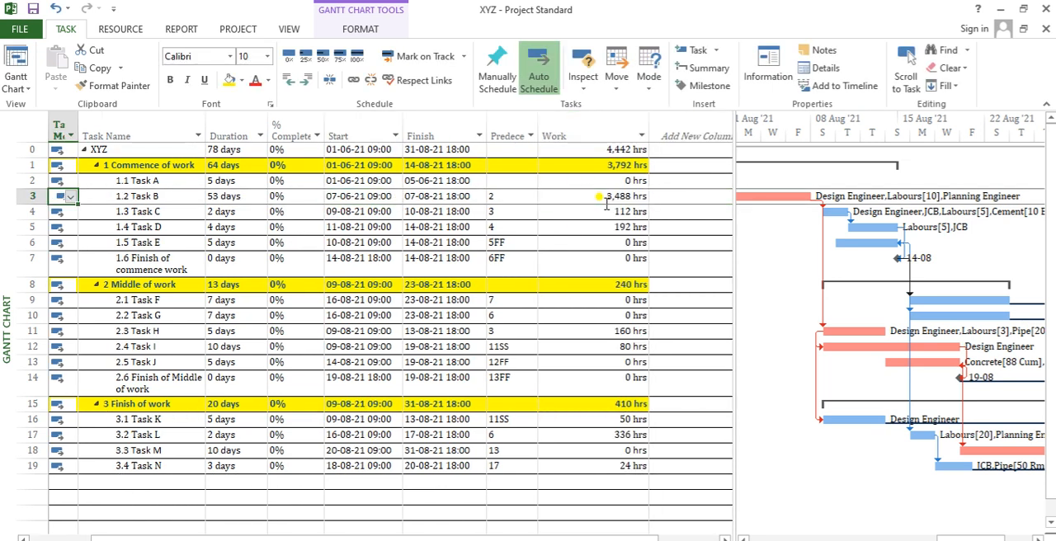
pyautogui.click(353, 135)
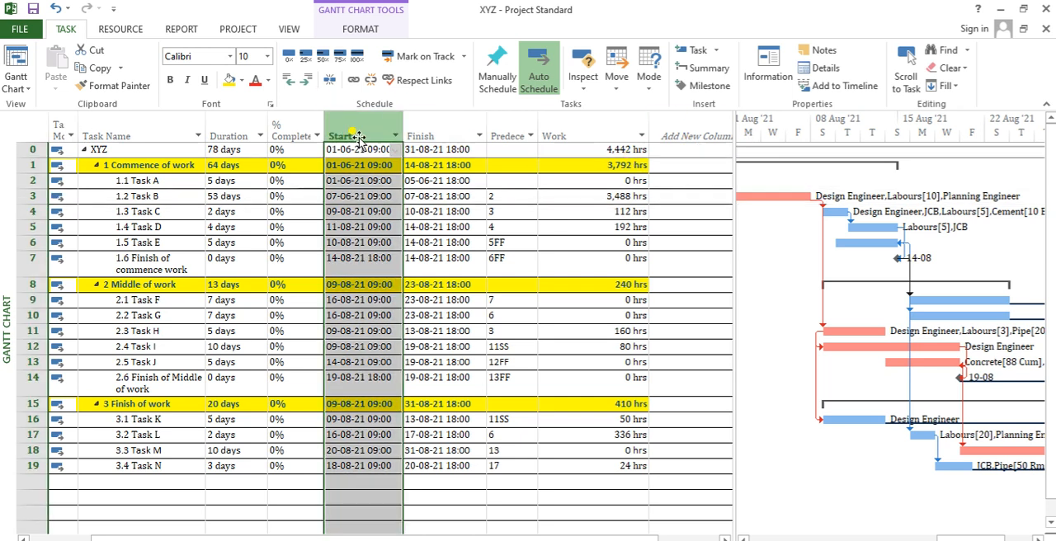
pyautogui.rightClick(357, 136)
pyautogui.click(408, 242)
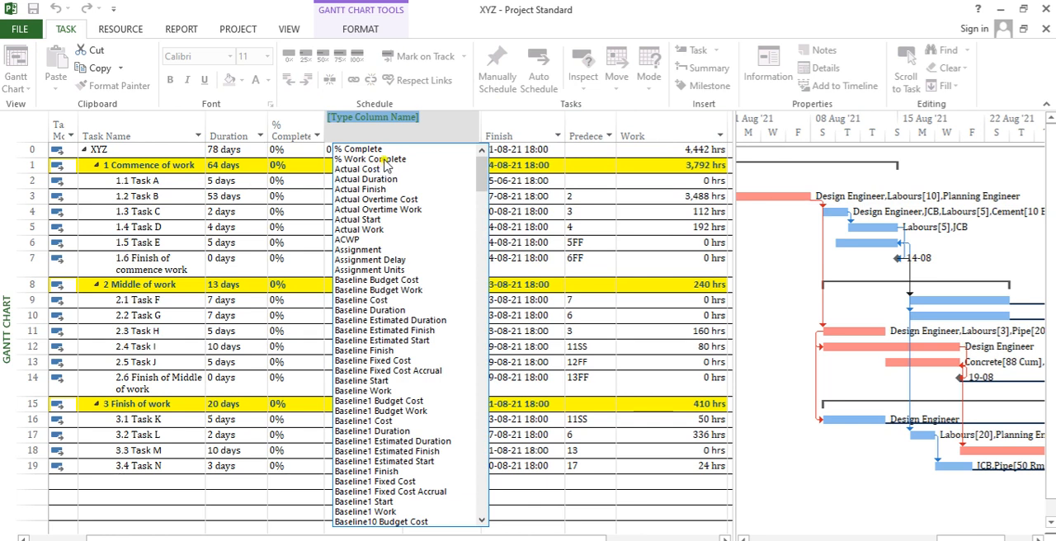
pyautogui.click(379, 159)
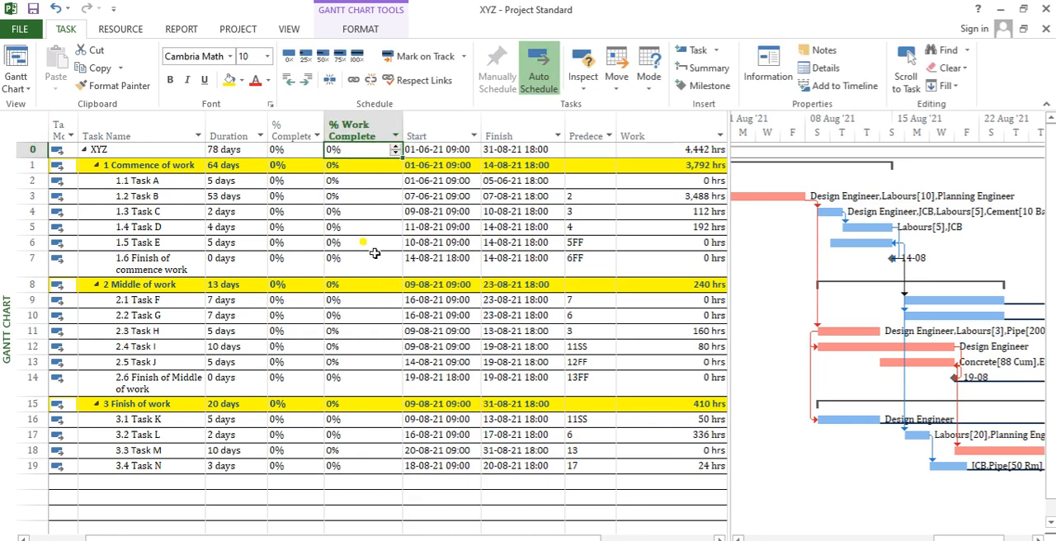
# - Review the tasks' progress values, durations and scheduled start and finish dates
pyautogui.click(338, 227)
pyautogui.click(279, 197)
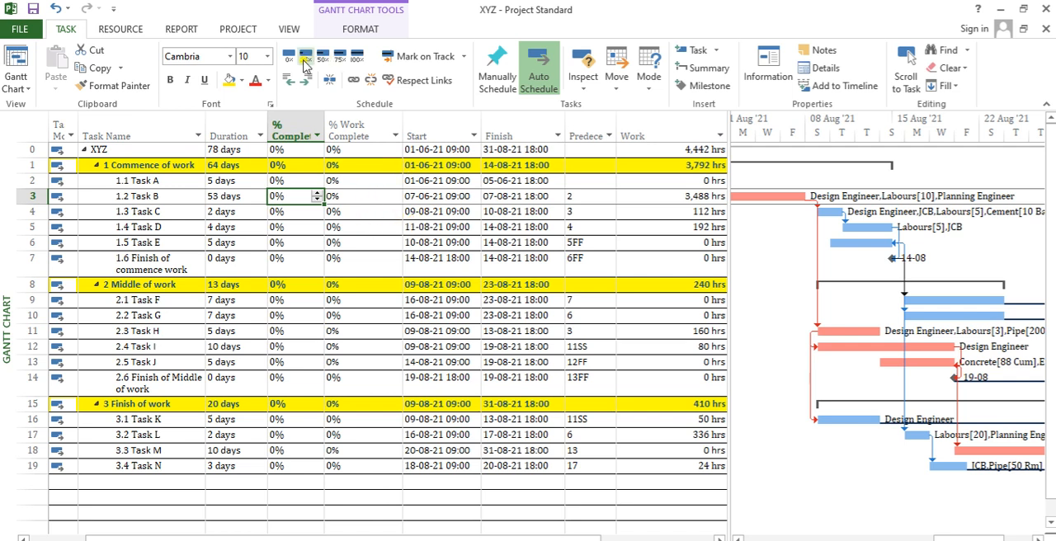
pyautogui.click(289, 30)
pyautogui.click(248, 30)
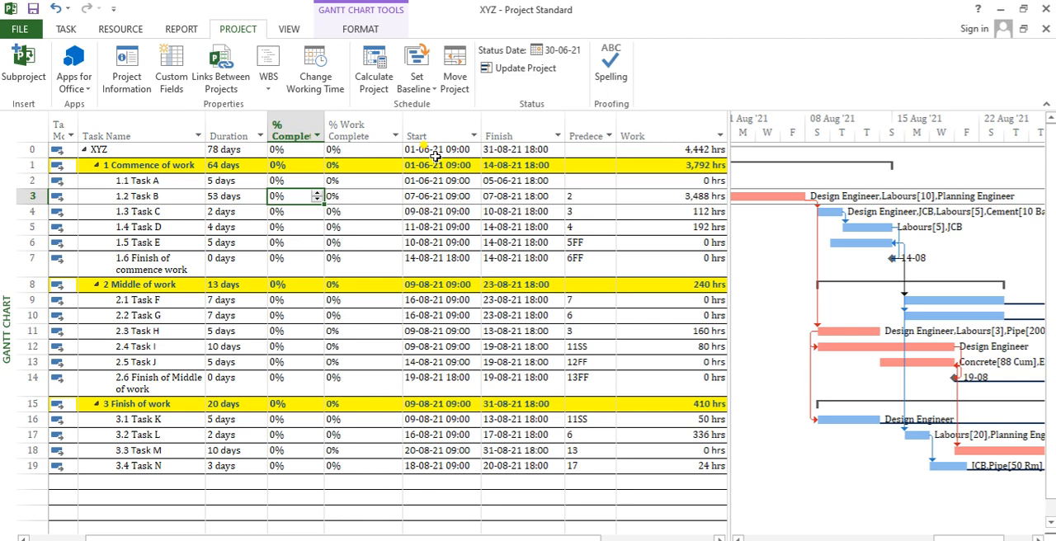
pyautogui.moveTo(218, 180); pyautogui.dragTo(216, 302)
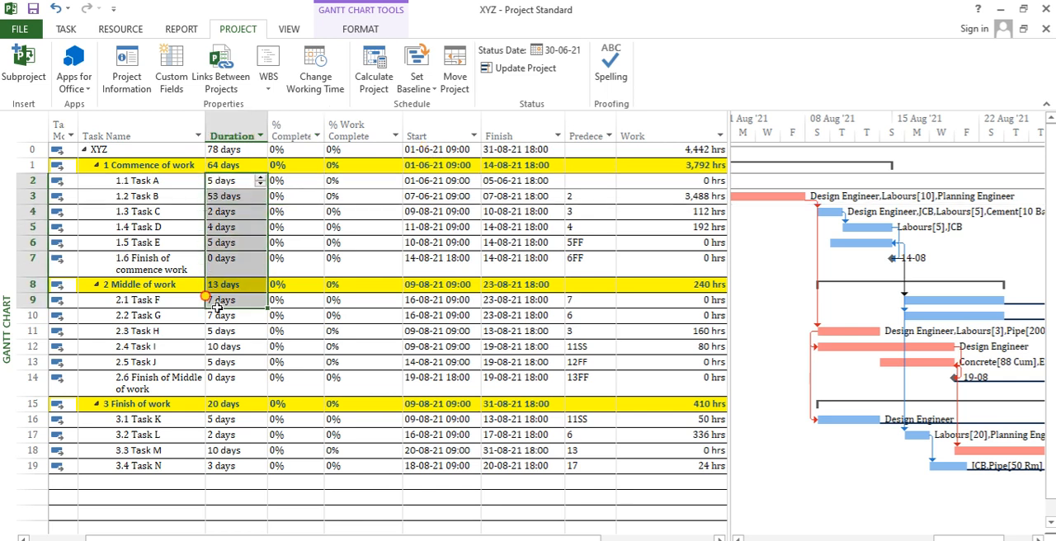
pyautogui.click(424, 181)
pyautogui.press('Right')
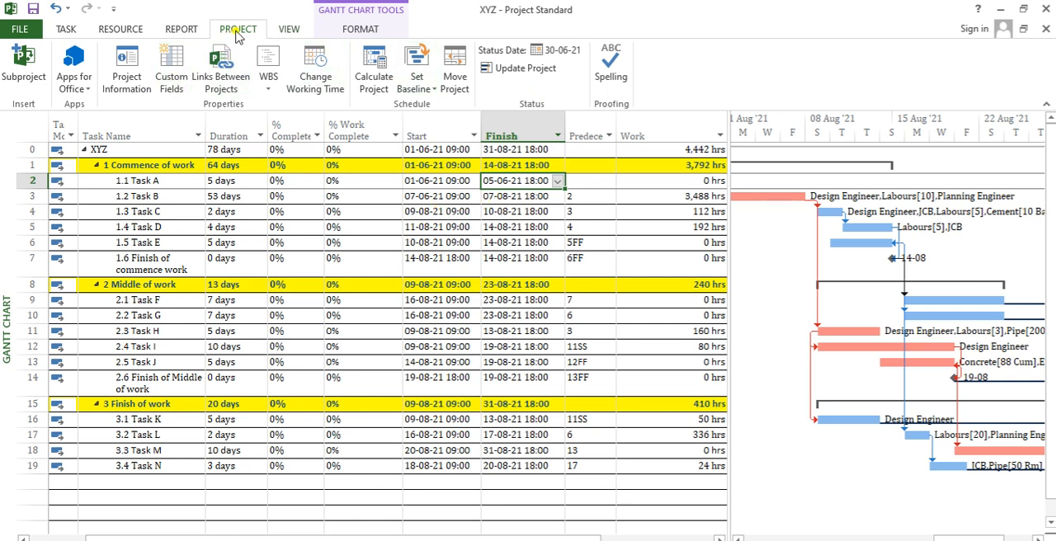
# - Start Update Project and set the date for updating work as complete through to 30-07-21
pyautogui.click(530, 73)
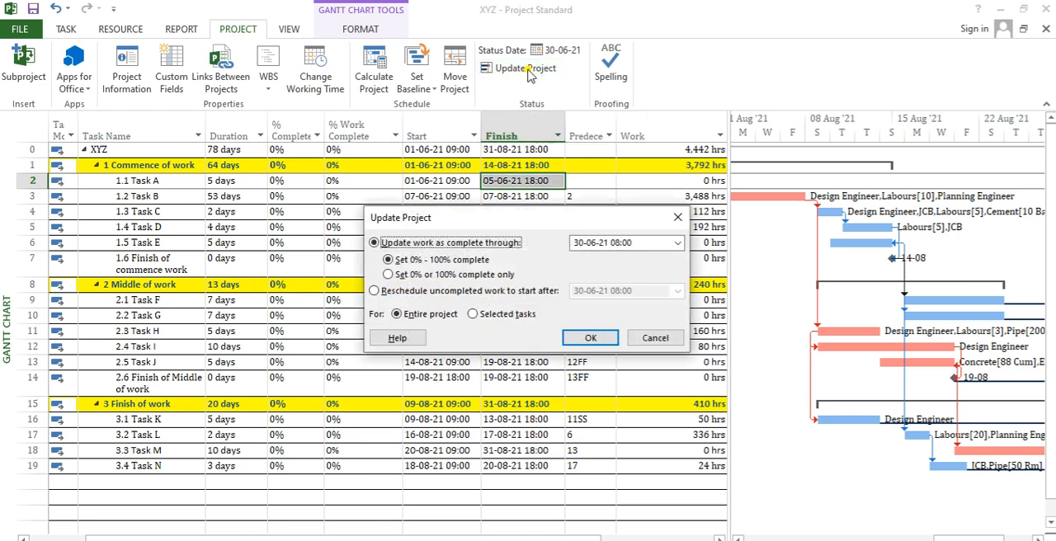
pyautogui.moveTo(611, 217); pyautogui.dragTo(641, 92)
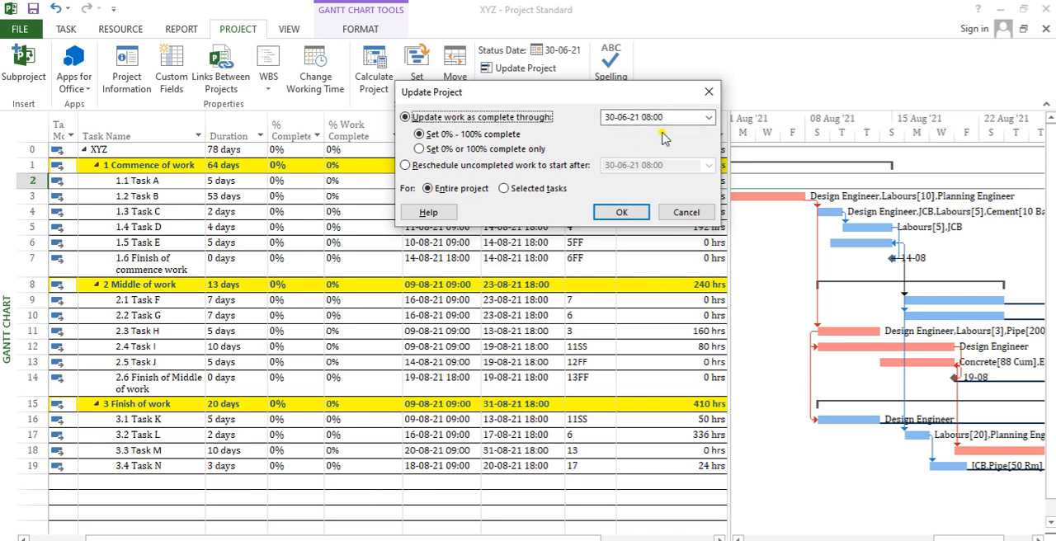
pyautogui.click(708, 118)
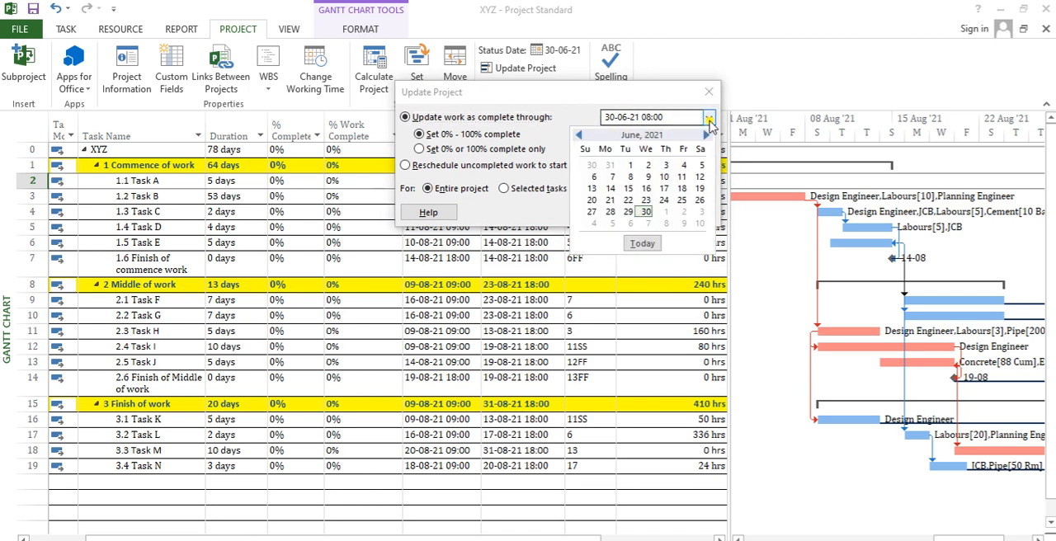
pyautogui.click(663, 213)
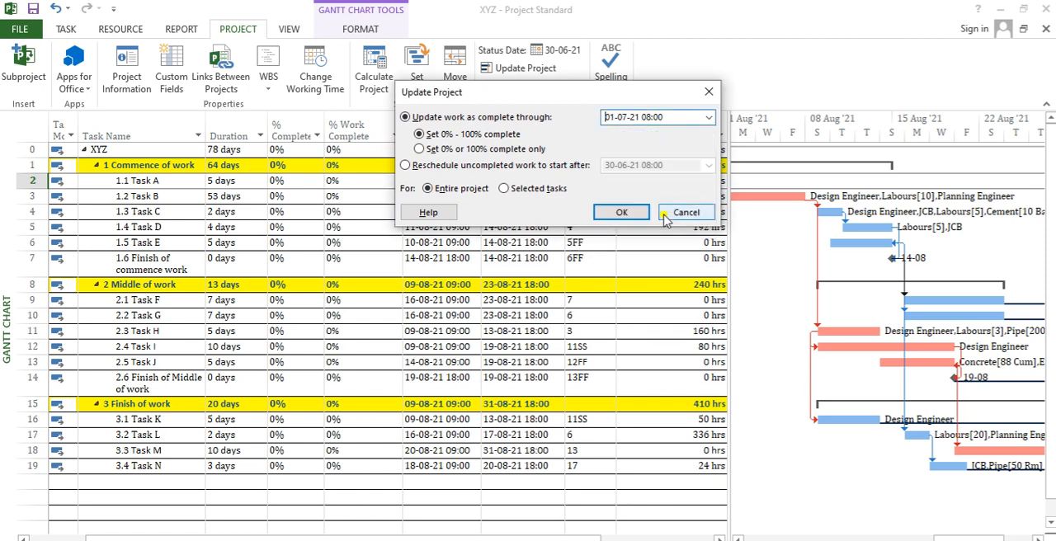
pyautogui.click(708, 118)
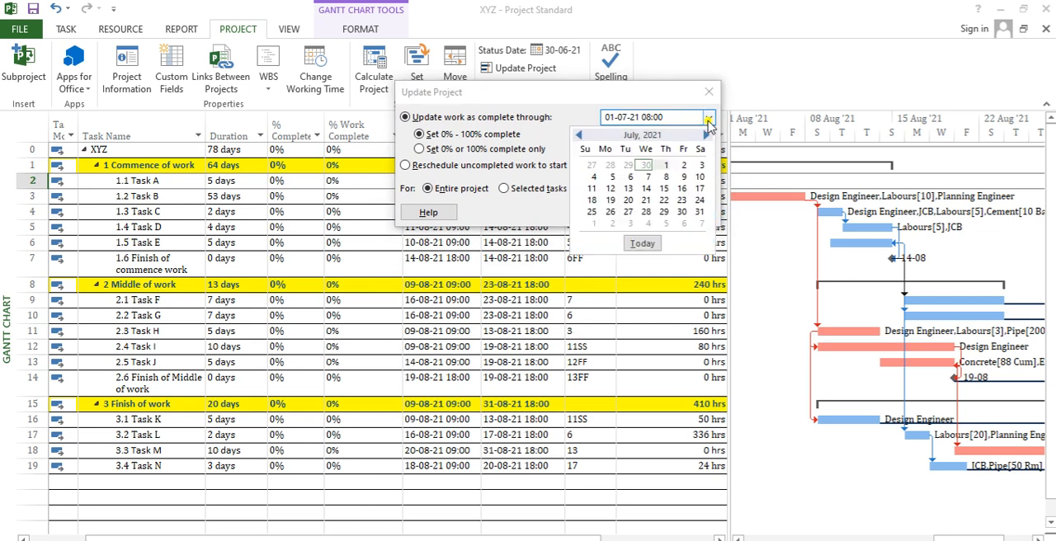
pyautogui.click(683, 213)
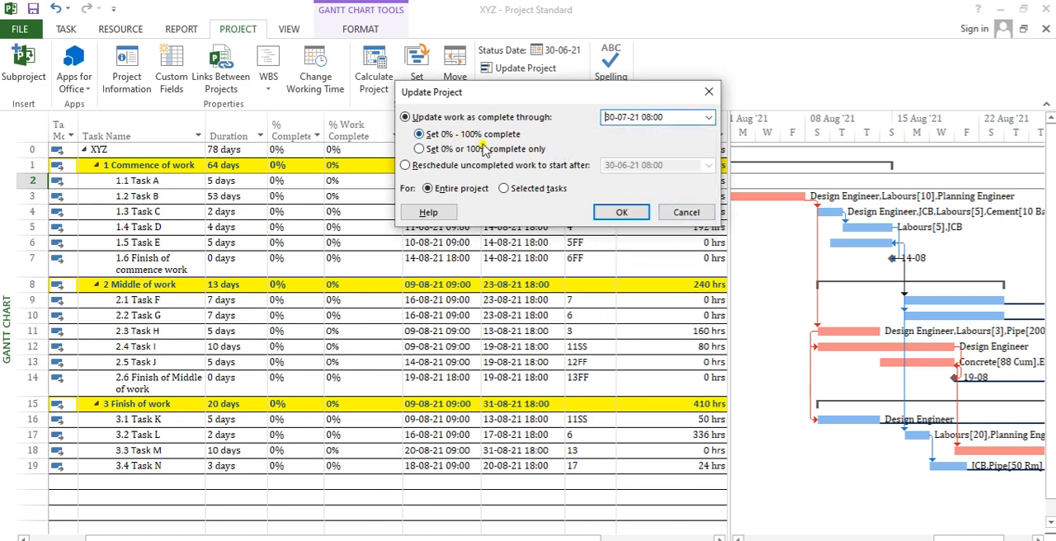
# - Try the Set 0% or 100% complete only and Selected tasks options, and restore Set 0% - 100% complete and Entire project
pyautogui.click(430, 157)
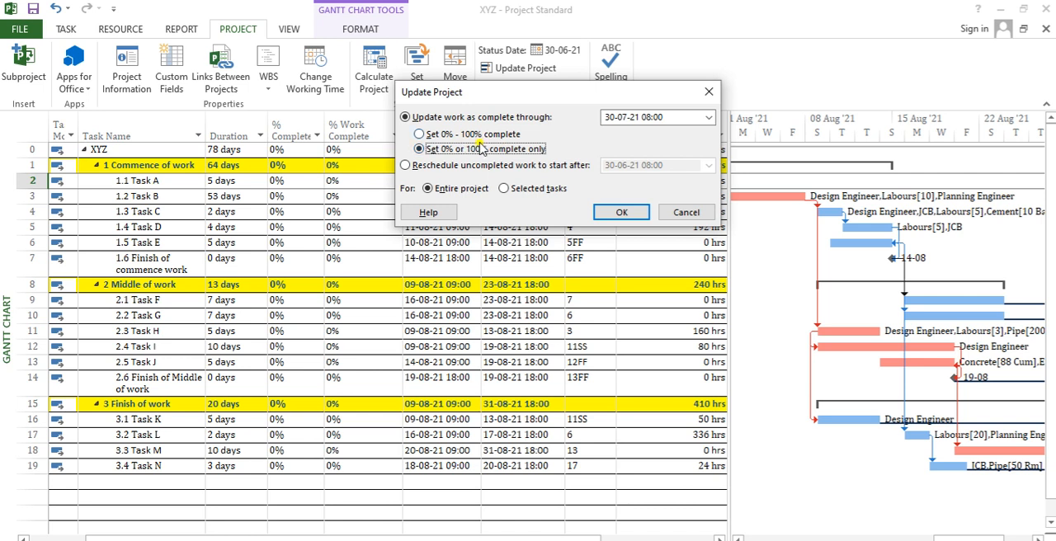
pyautogui.click(446, 135)
pyautogui.click(447, 148)
pyautogui.click(482, 135)
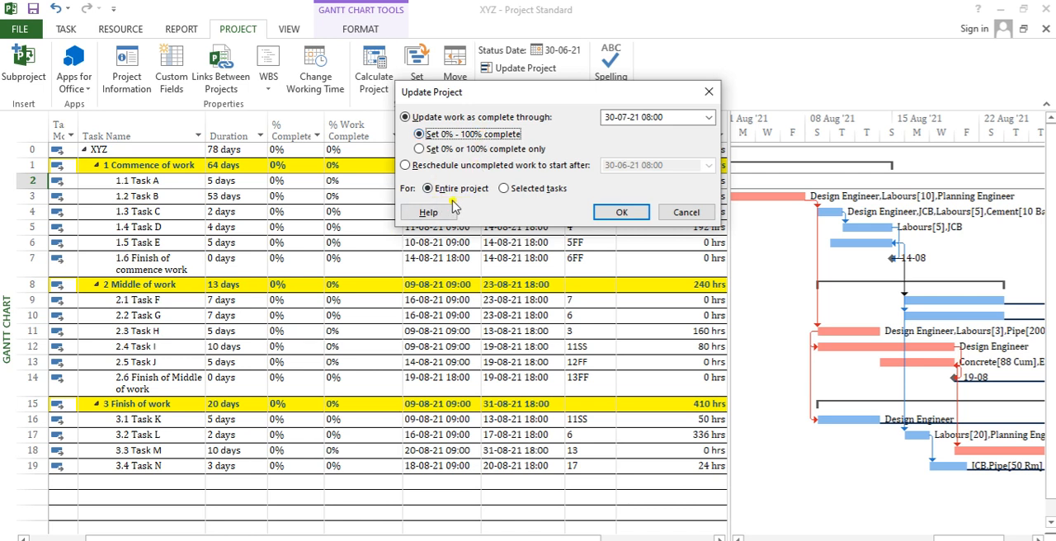
pyautogui.click(544, 189)
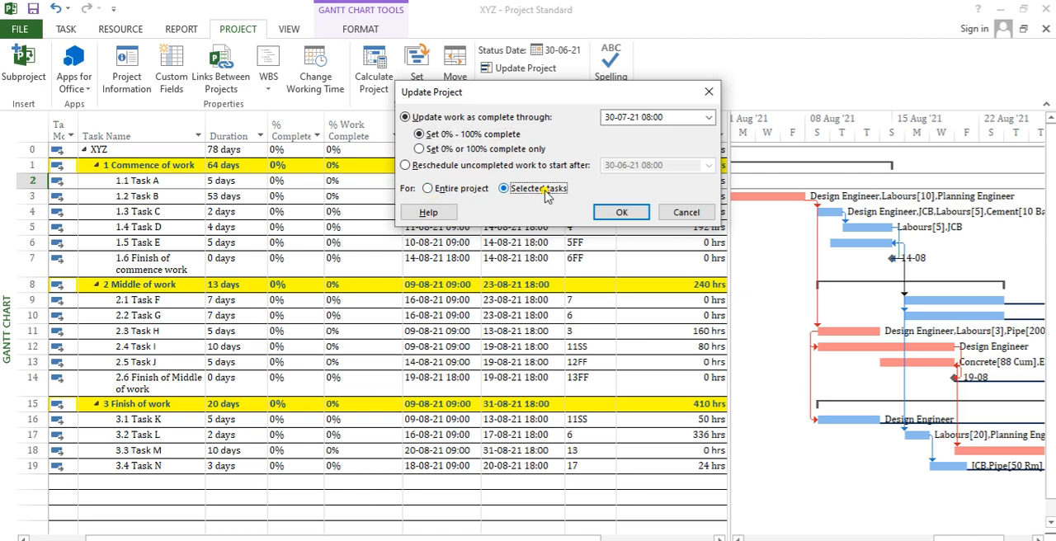
pyautogui.click(454, 193)
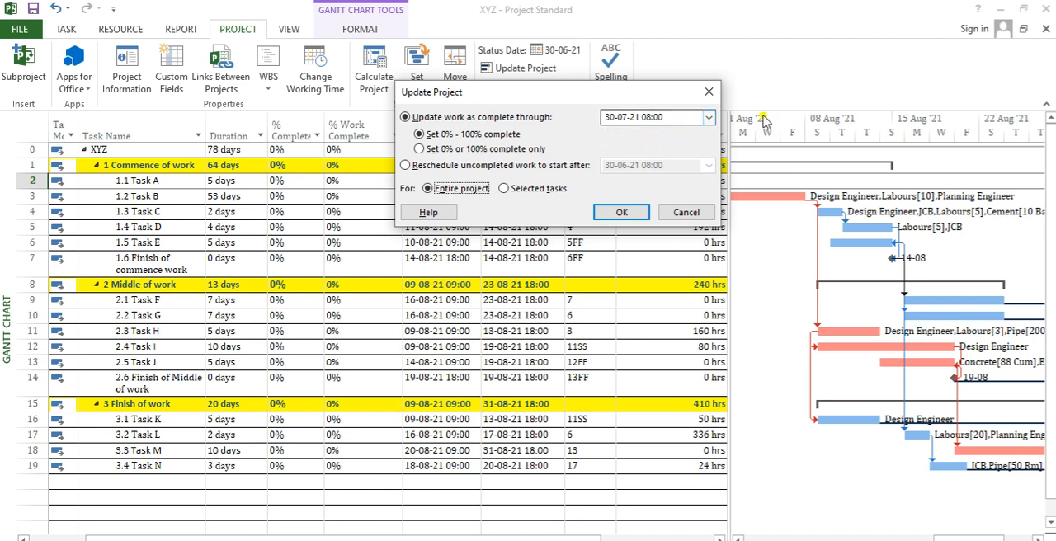
# - Change the date for updating work as complete through to 30-06-21 and apply the update to the entire project
pyautogui.click(708, 120)
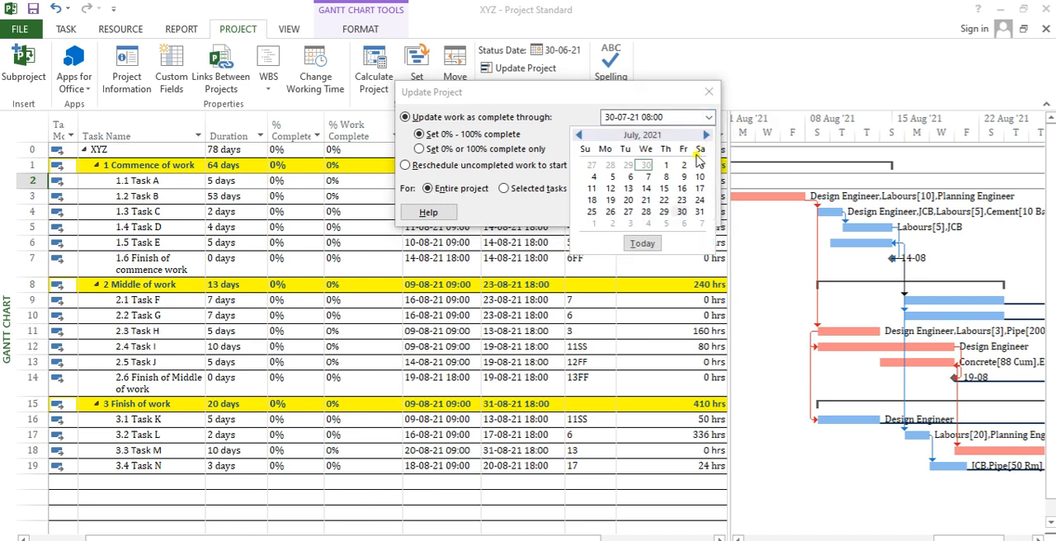
pyautogui.click(681, 213)
pyautogui.click(710, 118)
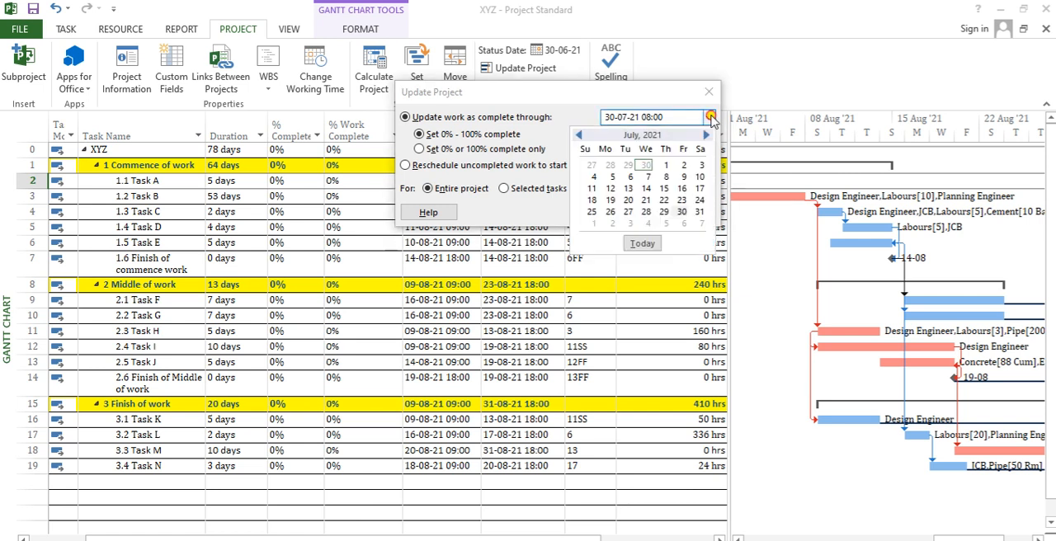
pyautogui.click(645, 165)
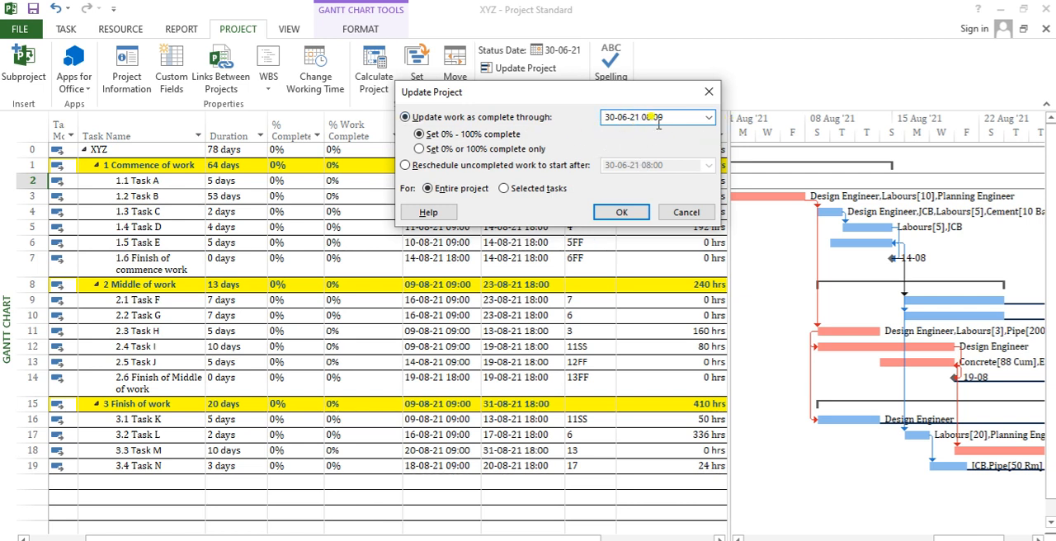
pyautogui.click(621, 212)
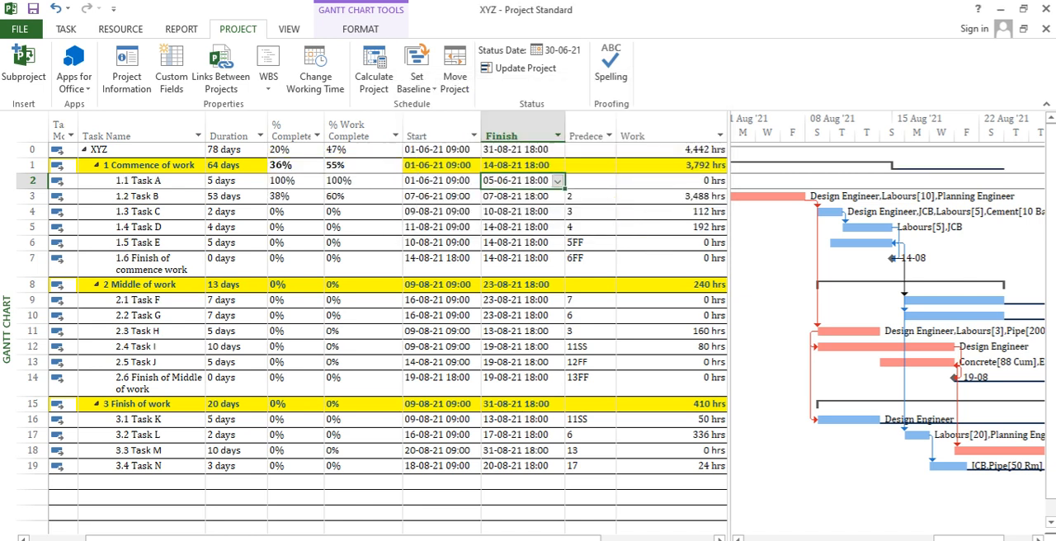
# - Examine the updated % Complete and % Work Complete values of Task A and Task B alongside the late-June Gantt bars
pyautogui.moveTo(962, 537); pyautogui.dragTo(854, 536)
pyautogui.moveTo(376, 181); pyautogui.dragTo(371, 210)
pyautogui.click(371, 183)
pyautogui.click(370, 183)
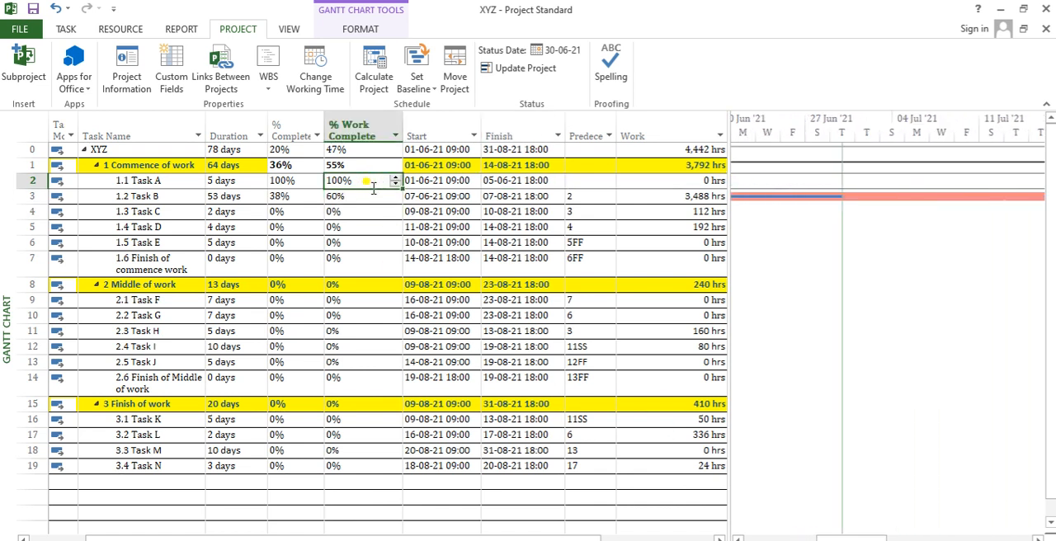
pyautogui.click(346, 264)
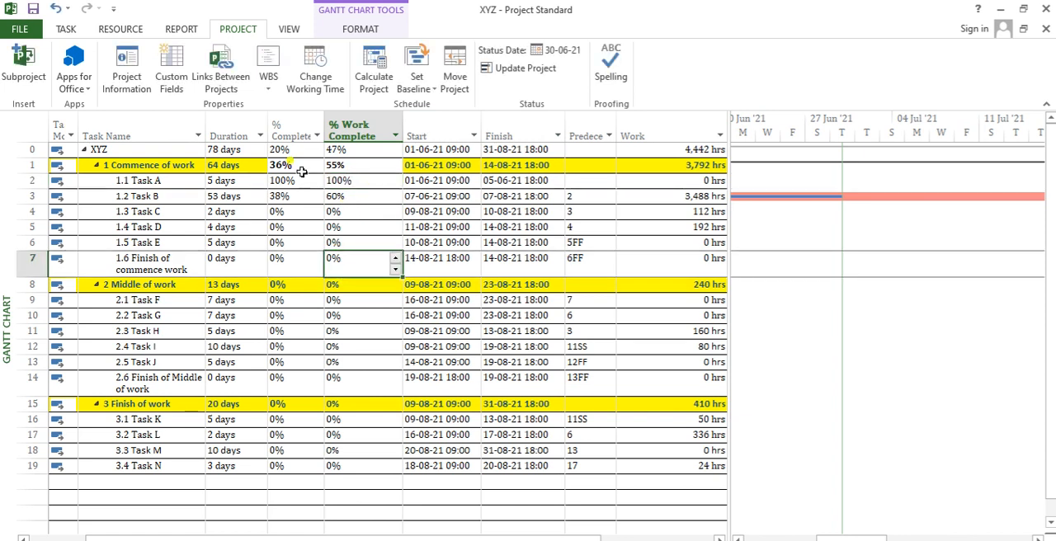
pyautogui.click(283, 182)
pyautogui.moveTo(284, 186); pyautogui.dragTo(281, 210)
pyautogui.click(285, 182)
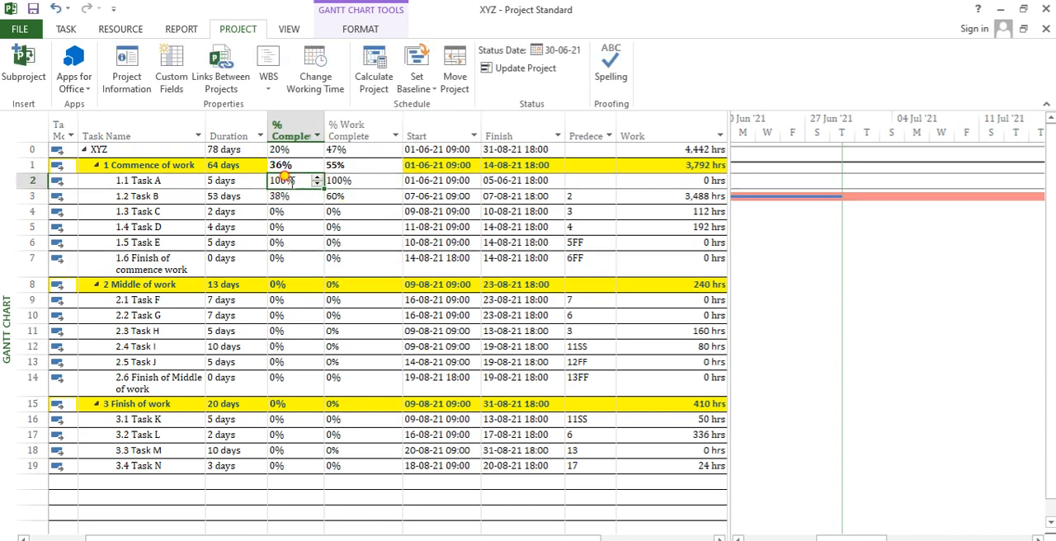
pyautogui.click(286, 180)
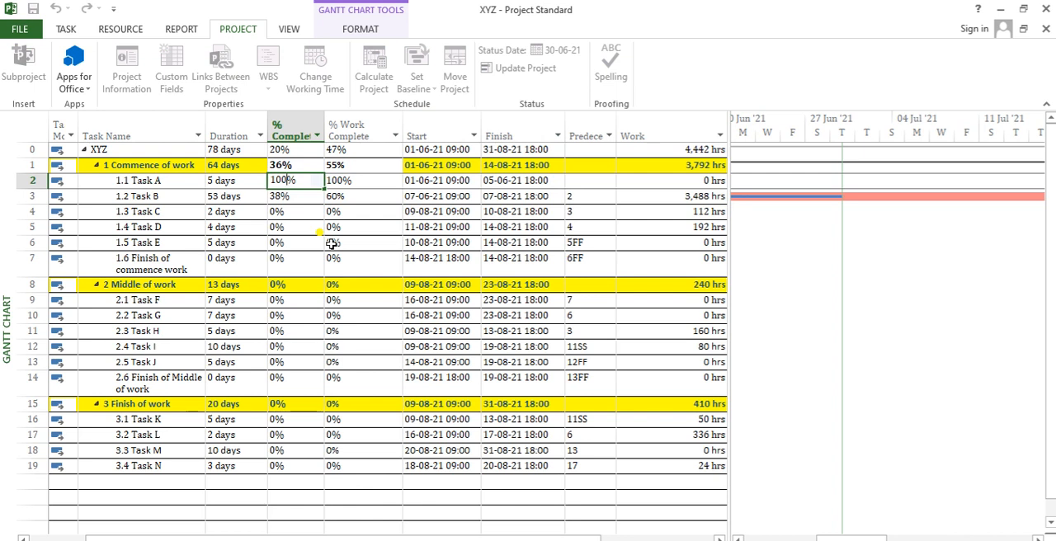
pyautogui.press('Return')
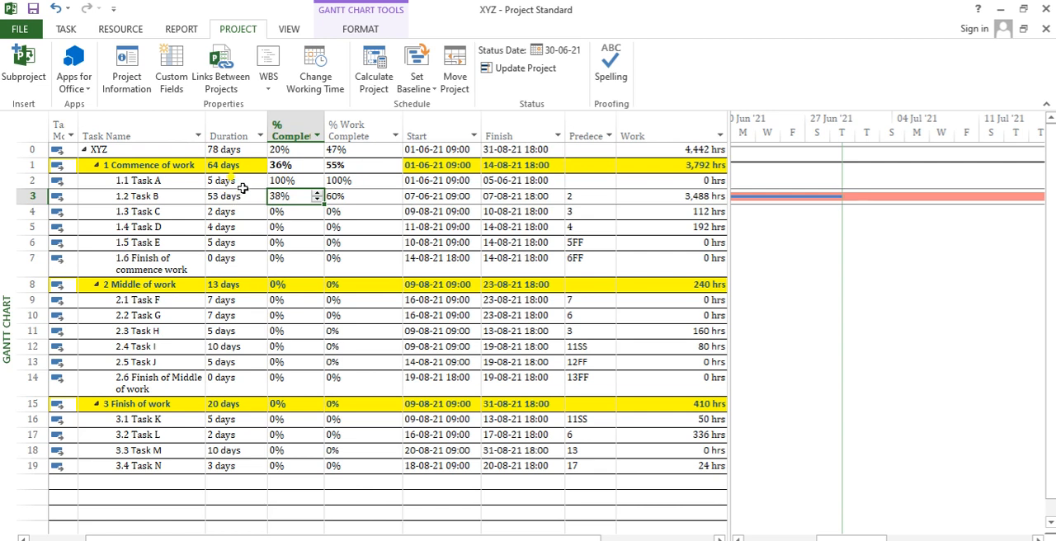
# - Check Task A's start and finish dates against its % Complete value
pyautogui.click(432, 180)
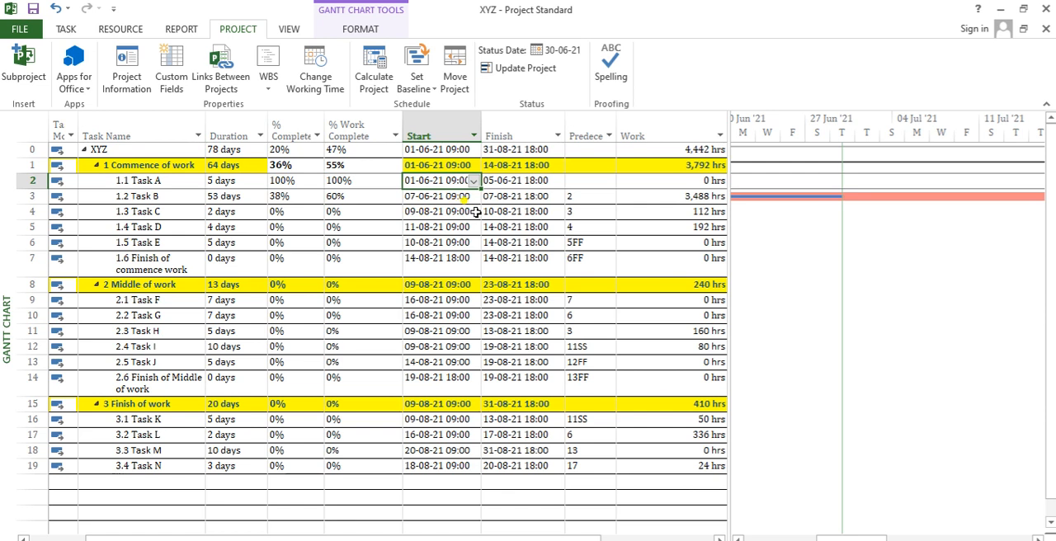
pyautogui.press('Tab')
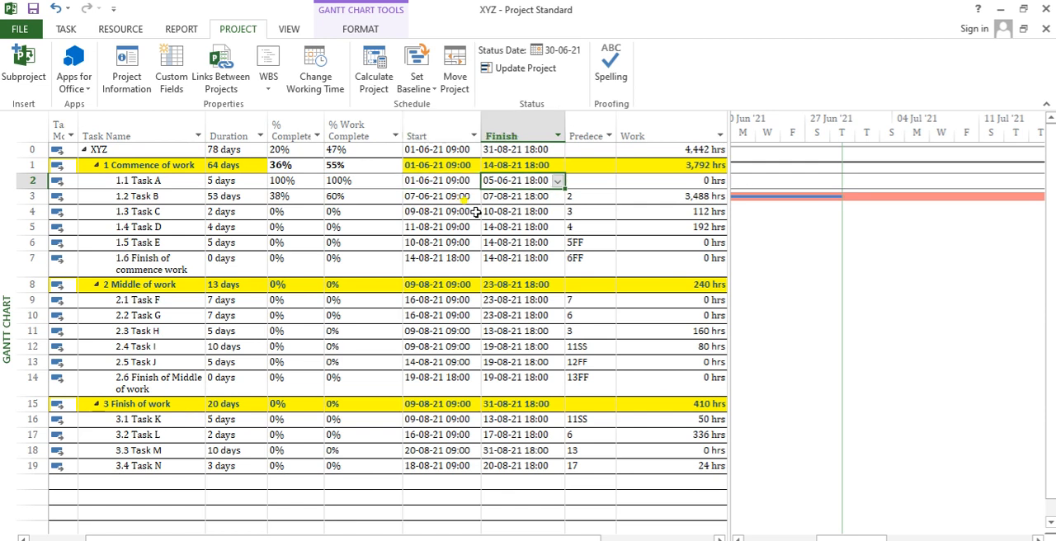
pyautogui.click(459, 179)
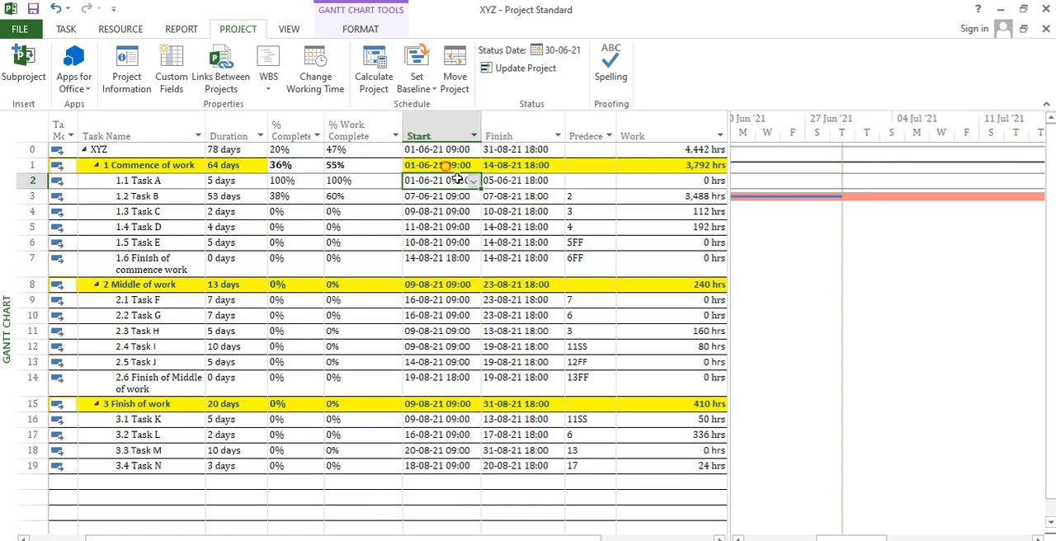
pyautogui.hotkey('shift', 'Right')
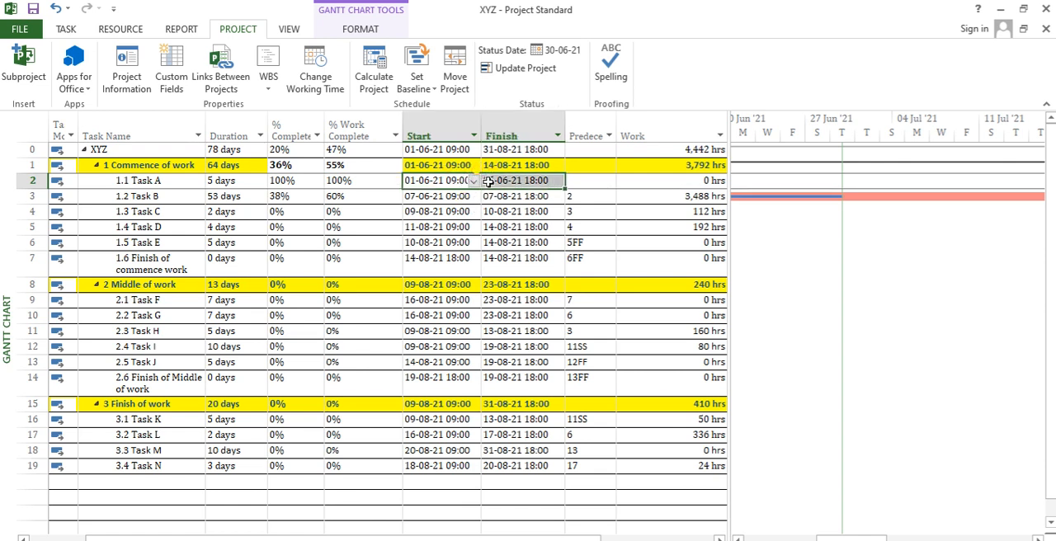
pyautogui.click(424, 178)
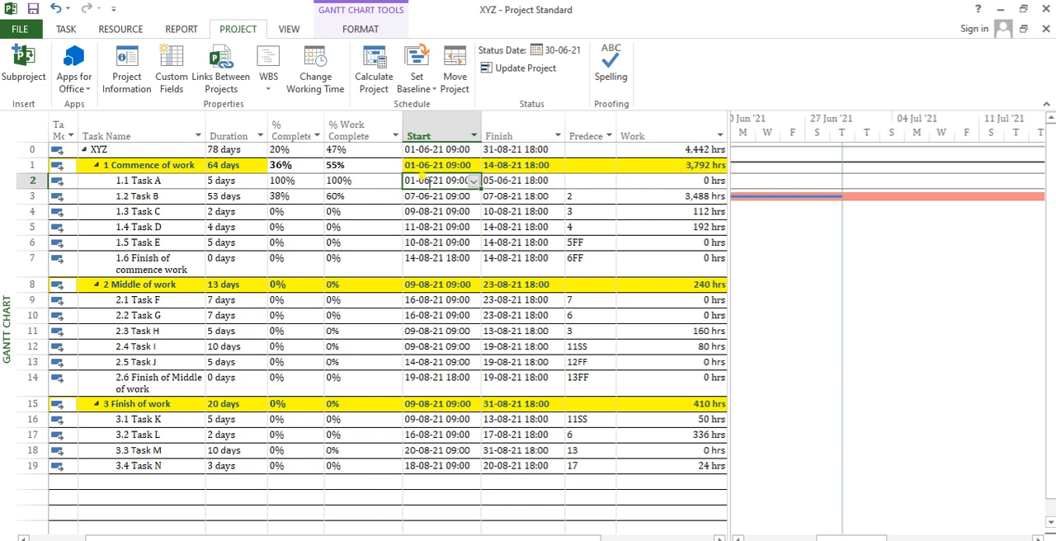
pyautogui.press('Right')
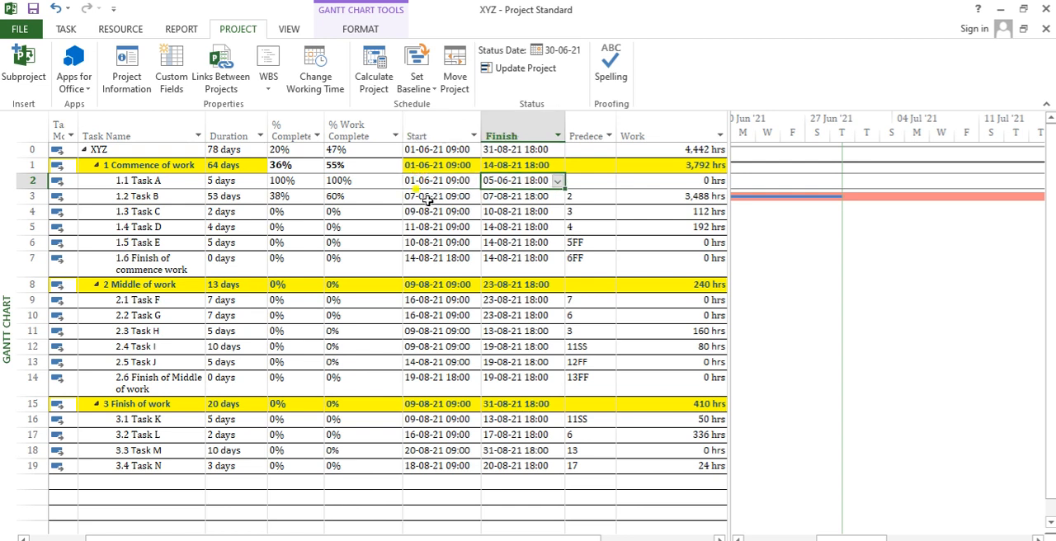
pyautogui.moveTo(461, 181); pyautogui.dragTo(485, 188)
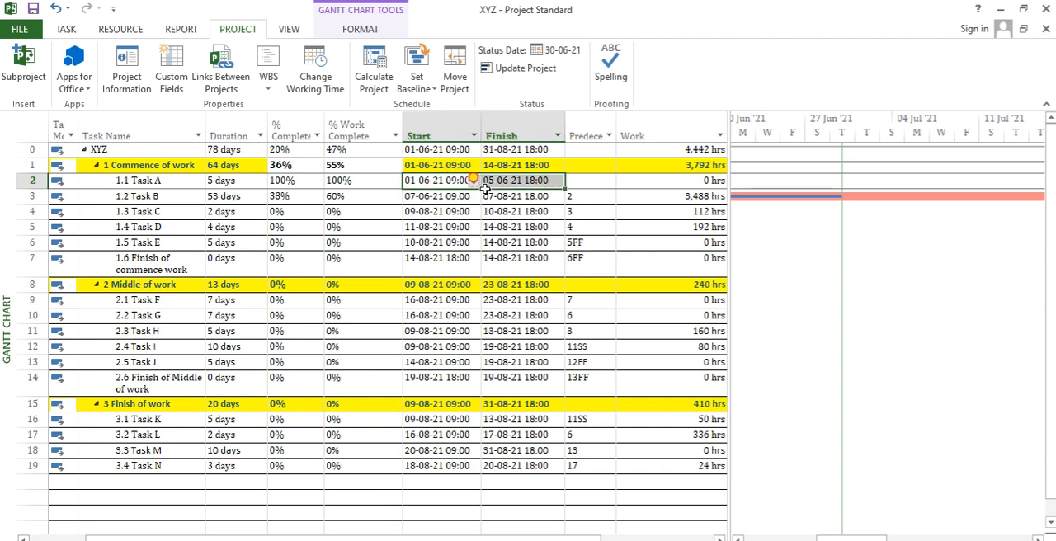
pyautogui.click(289, 181)
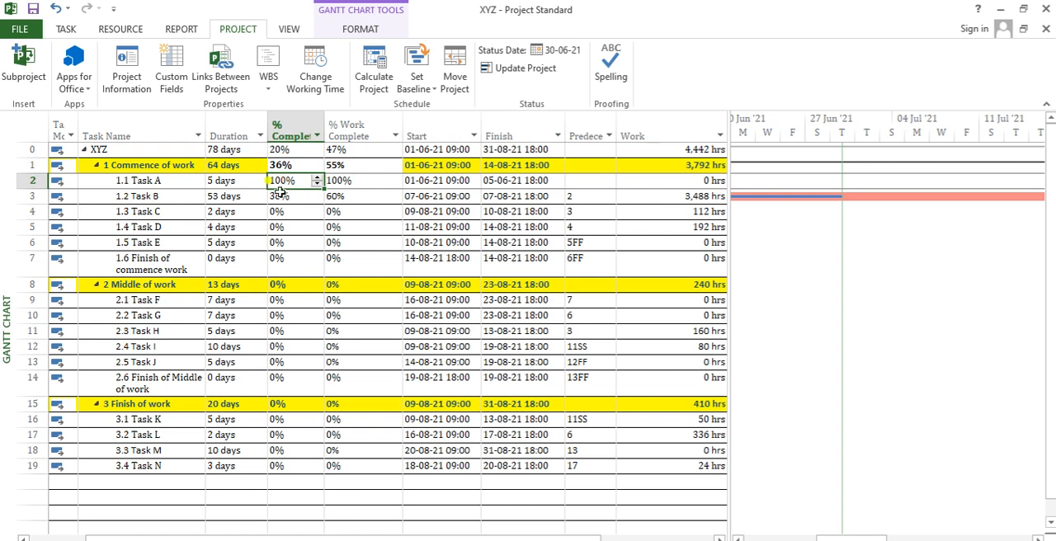
# - Compare Task B's % Complete value with its duration and its start and finish dates
pyautogui.click(299, 195)
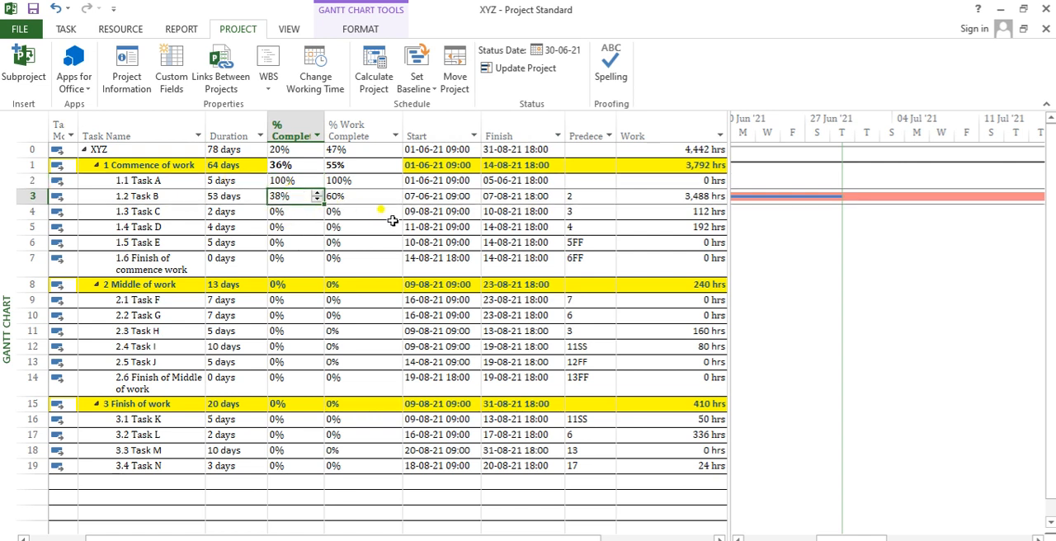
pyautogui.click(437, 198)
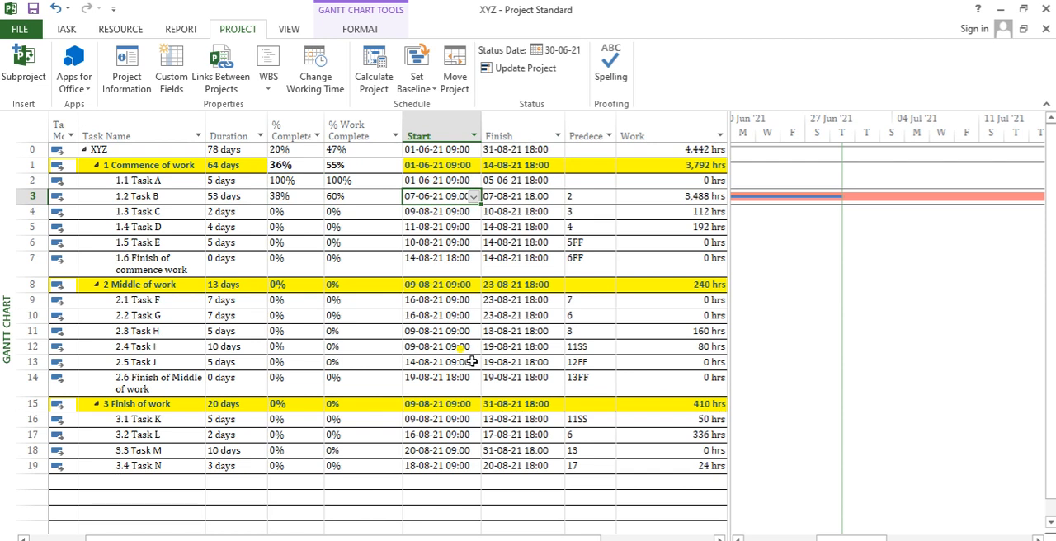
pyautogui.press('Tab')
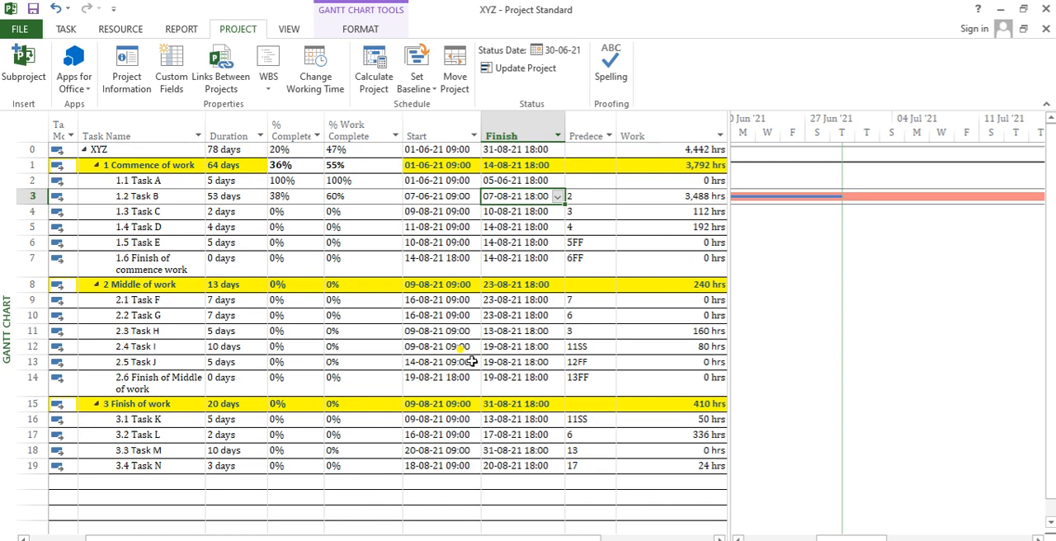
pyautogui.press('Left')
pyautogui.press('Left')
pyautogui.press('Left')
pyautogui.press('Left')
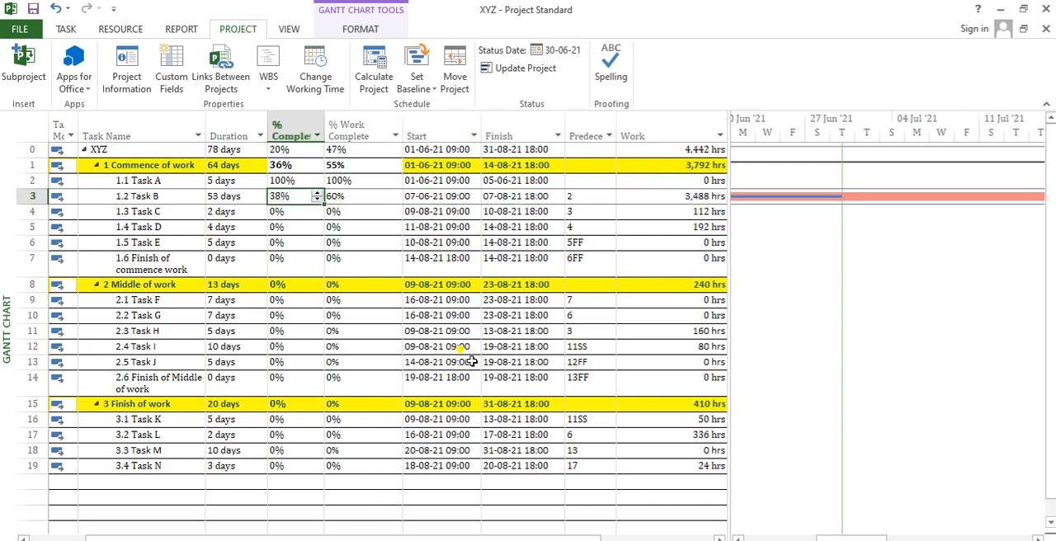
pyautogui.press('Left')
pyautogui.press('Right')
pyautogui.press('Right')
pyautogui.press('Right')
pyautogui.press('Right')
pyautogui.press('Right')
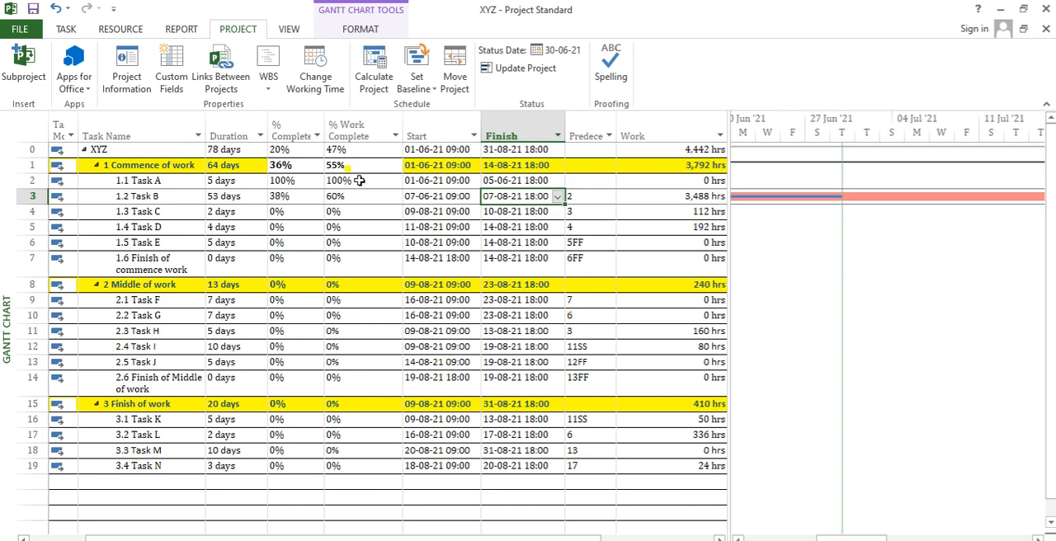
# - Insert a Remaining Duration column before the % Complete column
pyautogui.click(290, 129)
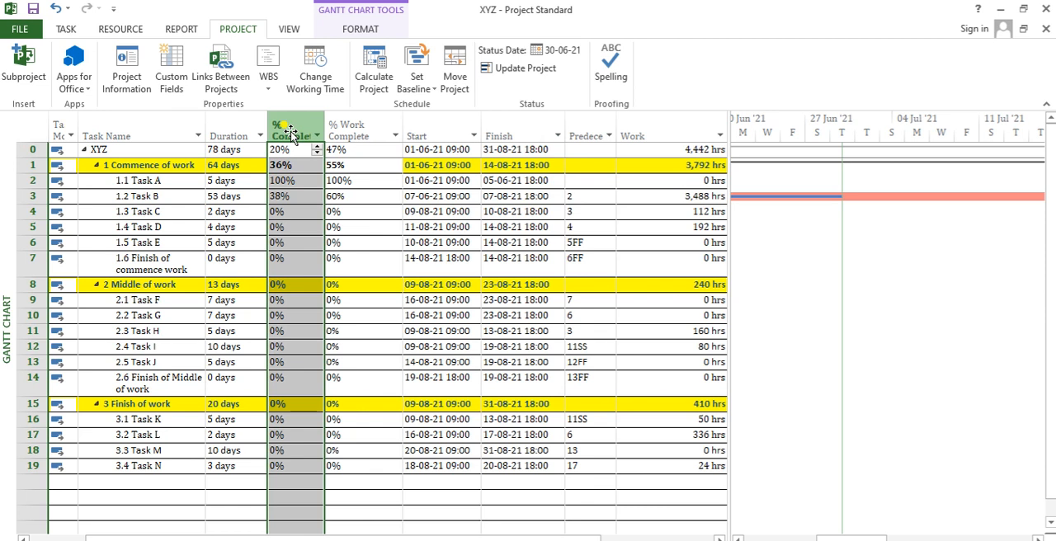
pyautogui.rightClick(290, 124)
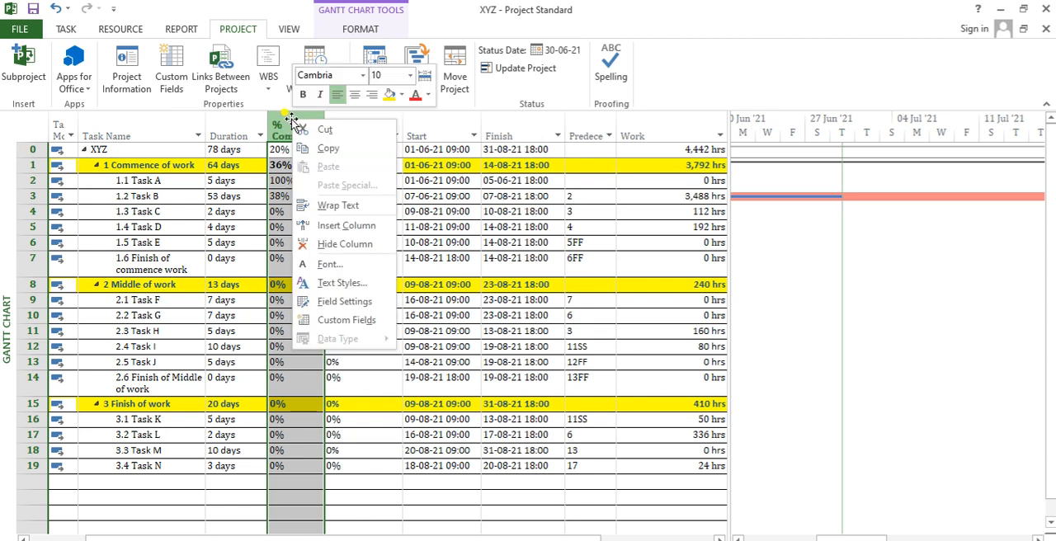
pyautogui.click(338, 234)
pyautogui.write('R')
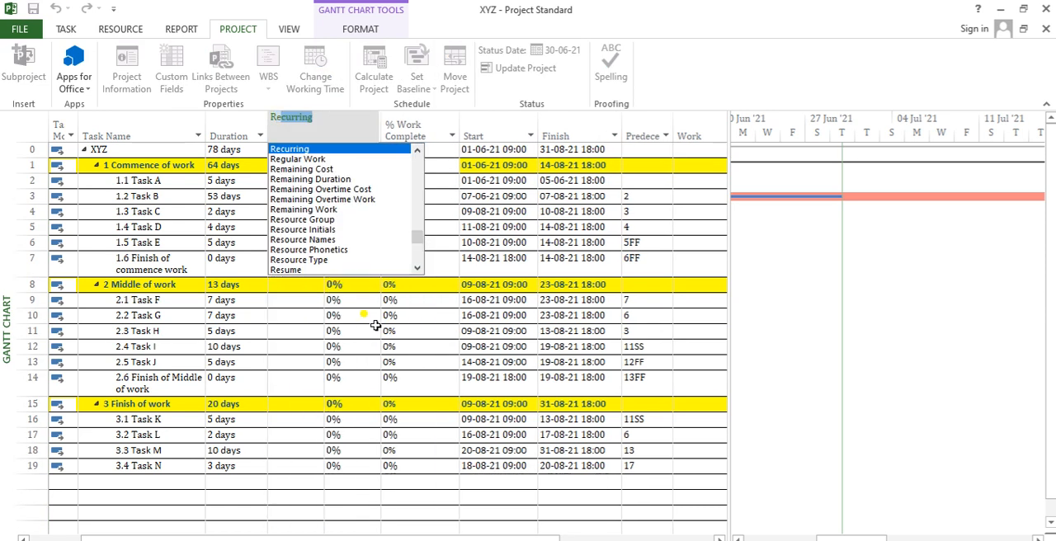
pyautogui.write('emain')
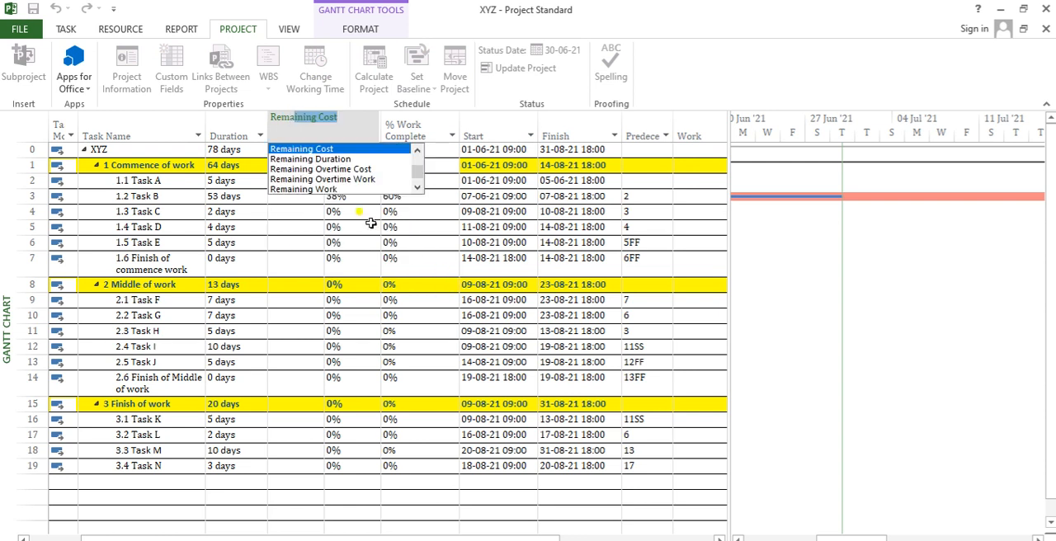
pyautogui.click(345, 160)
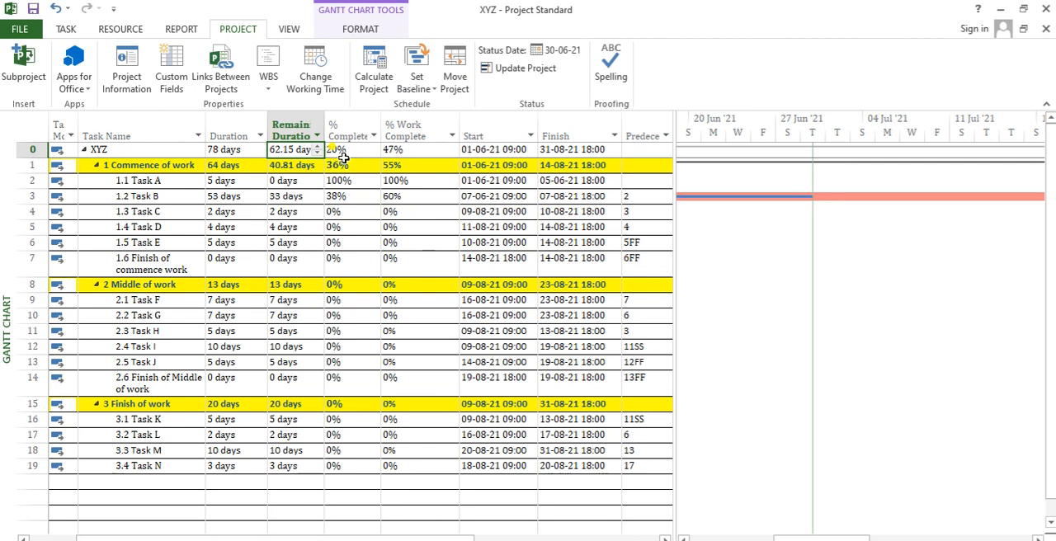
# - Insert an Actual Duration column between the Remaining Duration and % Complete columns
pyautogui.rightClick(350, 122)
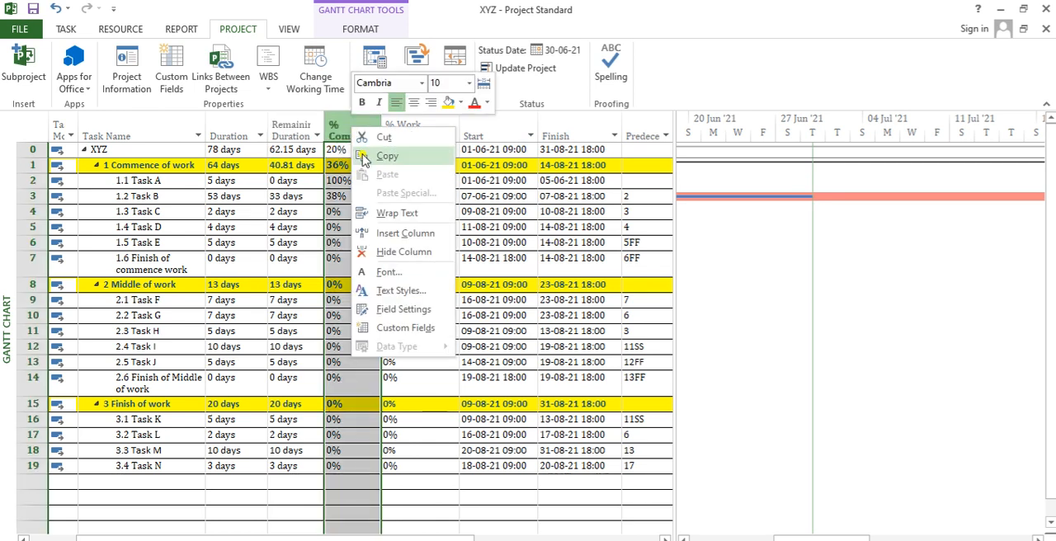
pyautogui.click(396, 234)
pyautogui.write('Actual Cost')
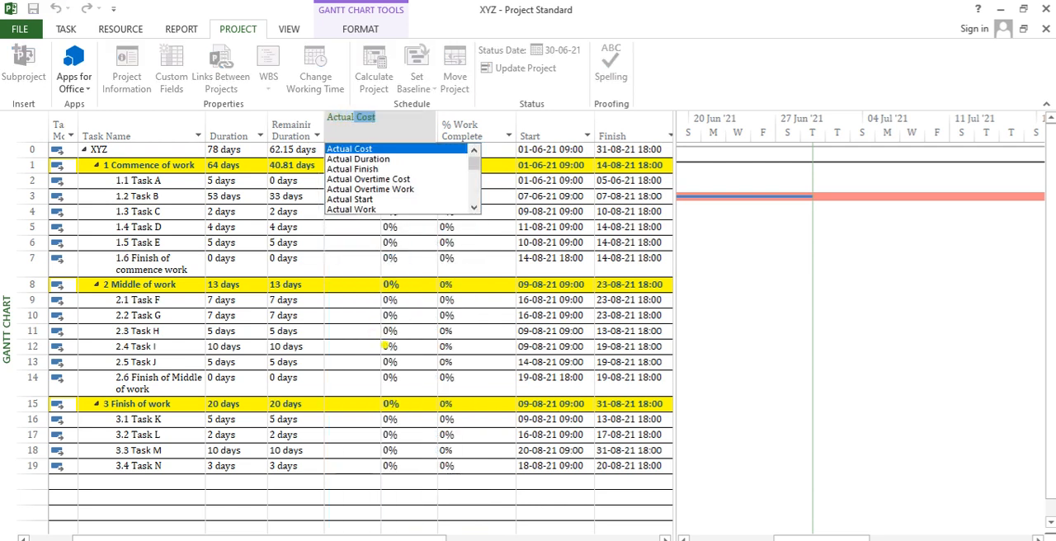
pyautogui.press('Down')
pyautogui.press('Return')
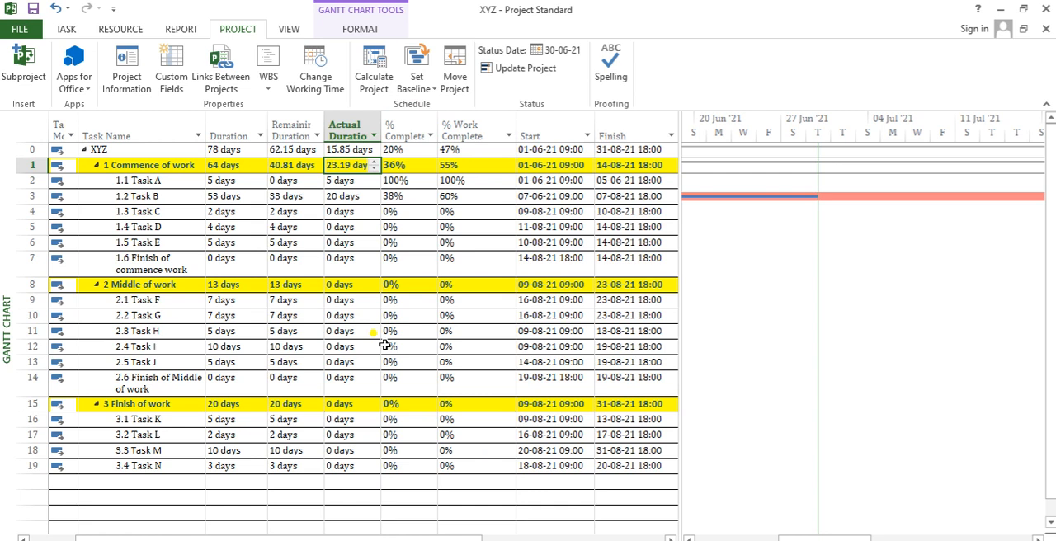
# - Compare the total, remaining and actual durations of Task A and Task B
pyautogui.click(297, 198)
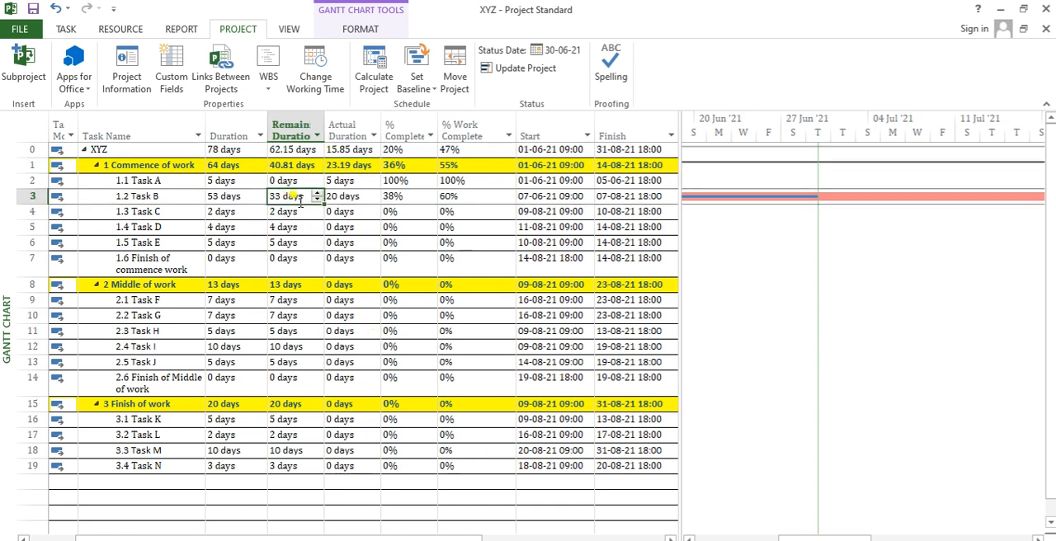
pyautogui.press('Up')
pyautogui.press('Left')
pyautogui.press('Right')
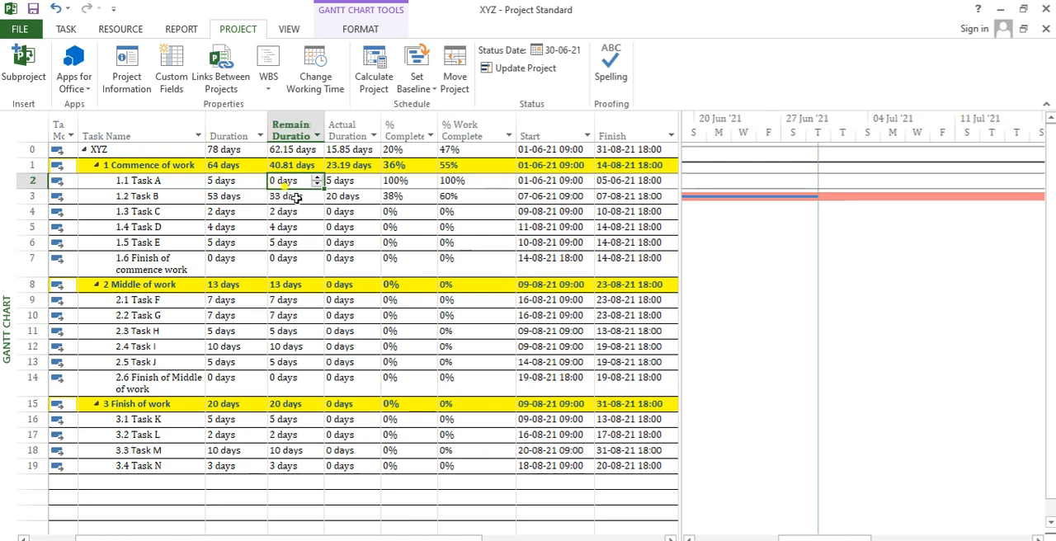
pyautogui.click(353, 181)
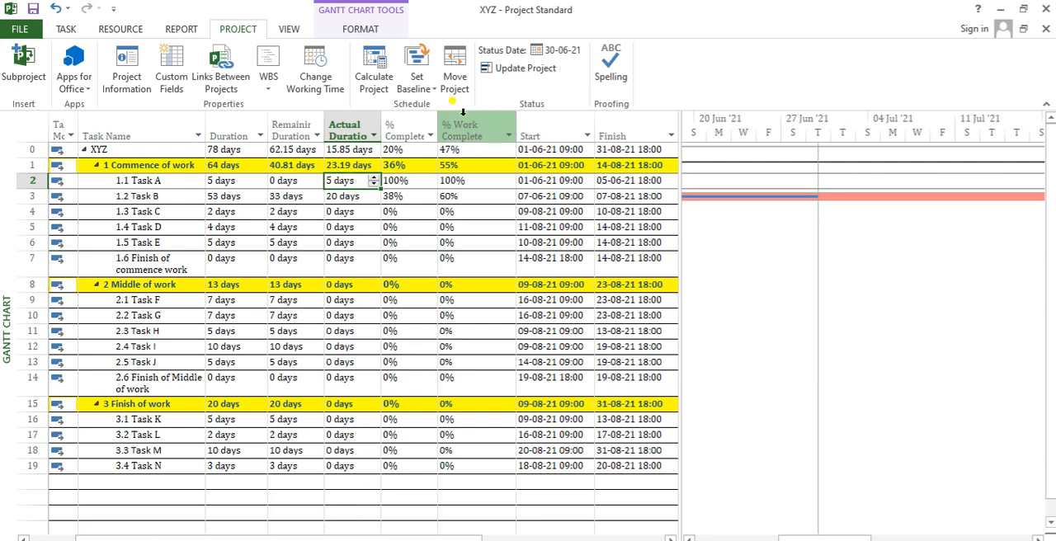
pyautogui.click(333, 198)
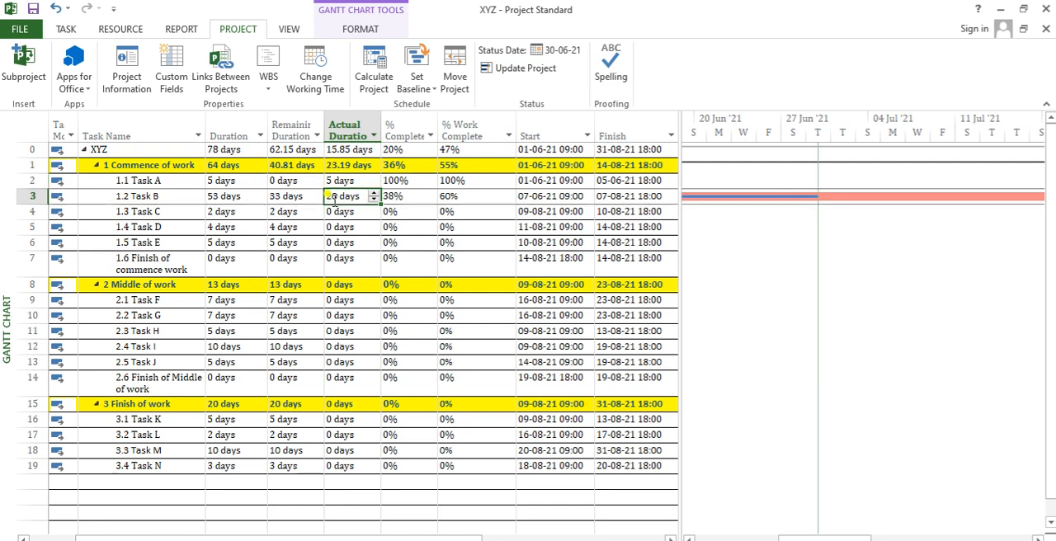
pyautogui.press('Left')
pyautogui.press('Left')
pyautogui.press('Left')
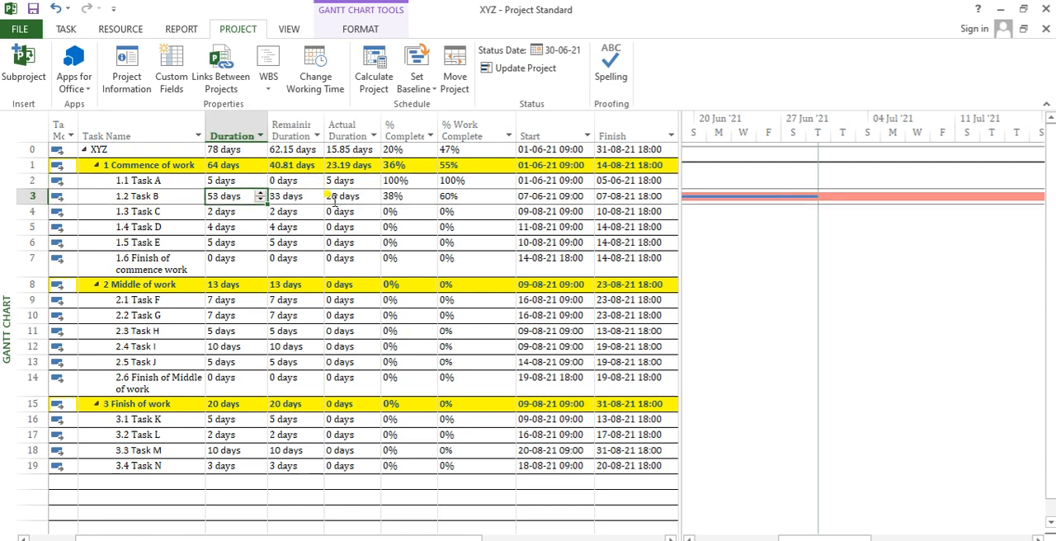
# - Check Task B's total, remaining and actual durations against its % Complete and % Work Complete values
pyautogui.press('Right')
pyautogui.click(335, 194)
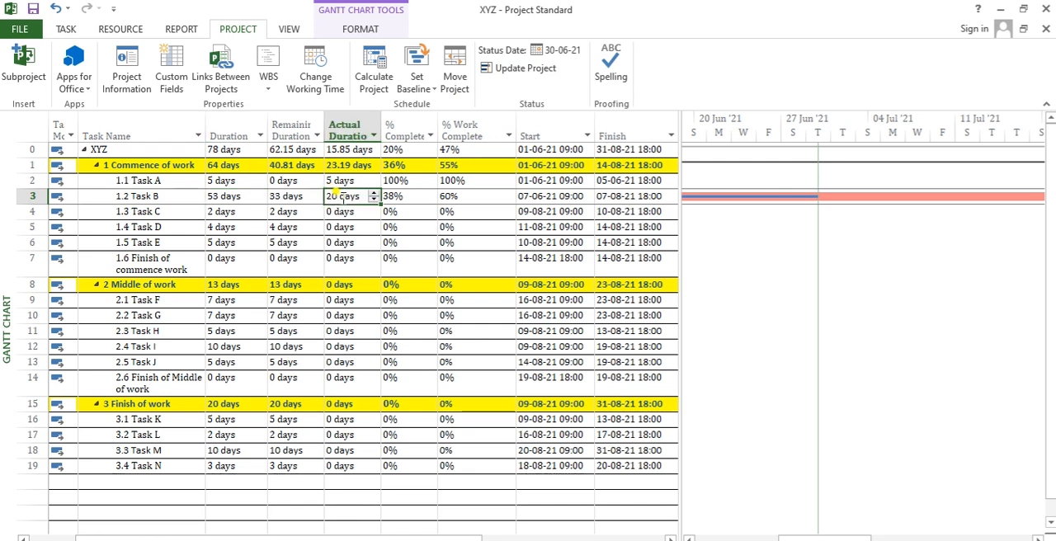
pyautogui.click(287, 200)
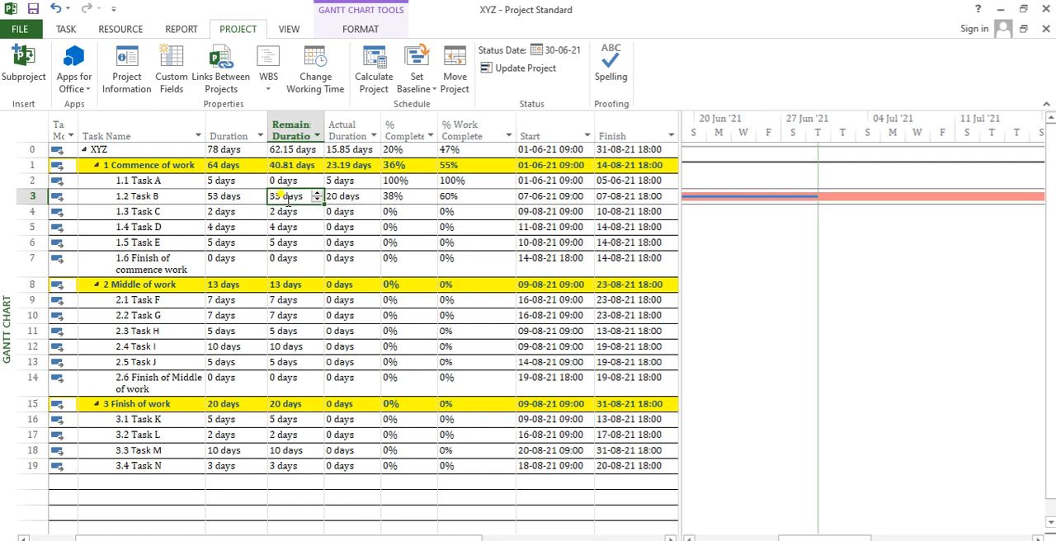
pyautogui.click(360, 198)
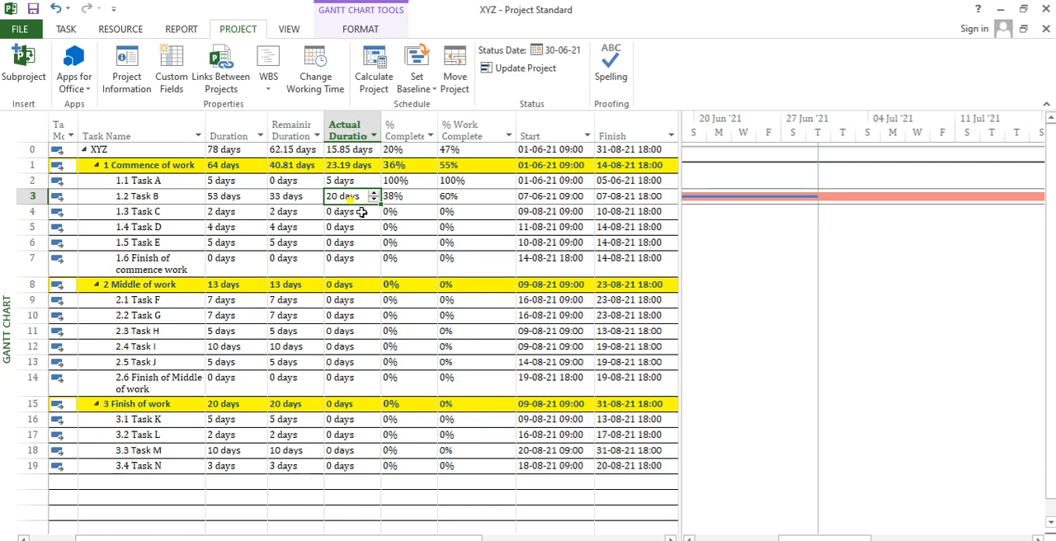
pyautogui.click(361, 212)
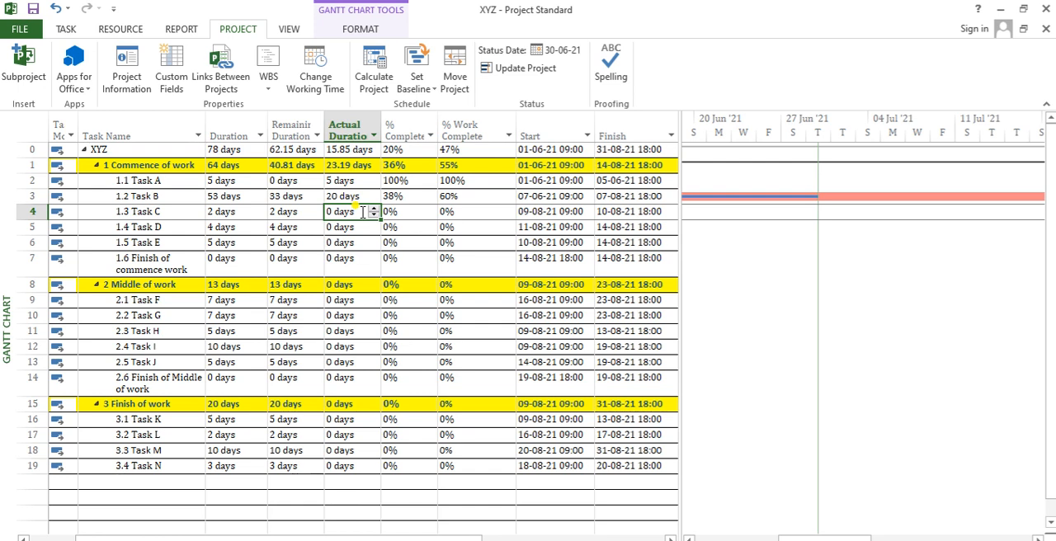
pyautogui.press('Up')
pyautogui.press('Left')
pyautogui.press('Left')
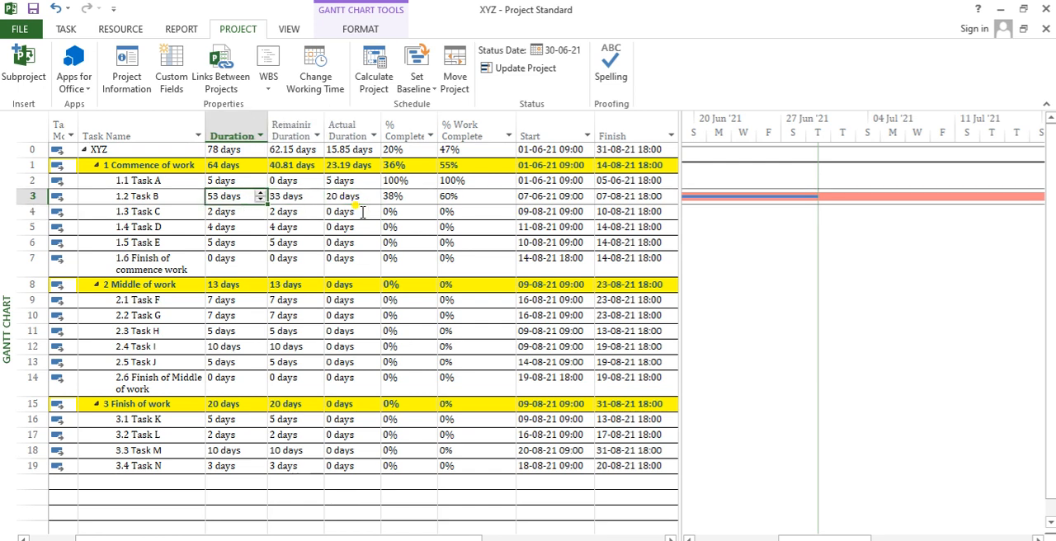
pyautogui.press('Right')
pyautogui.press('Right')
pyautogui.press('Right')
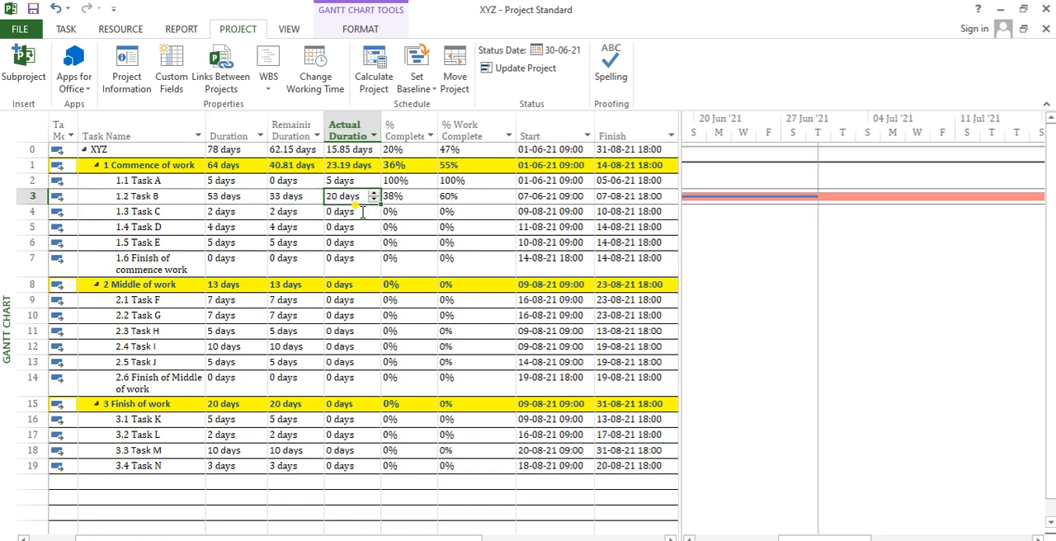
pyautogui.press('Left')
pyautogui.click(400, 125)
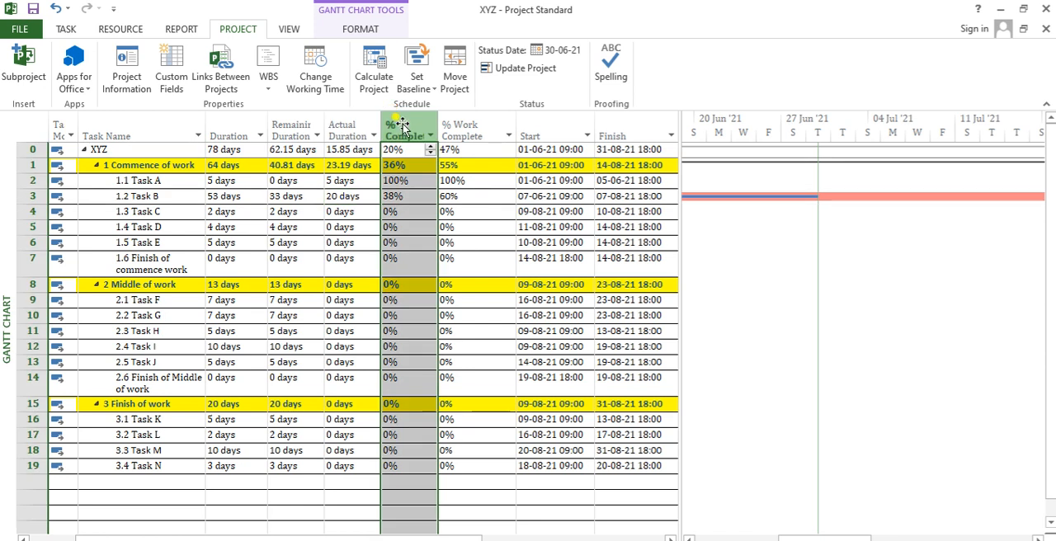
pyautogui.click(468, 197)
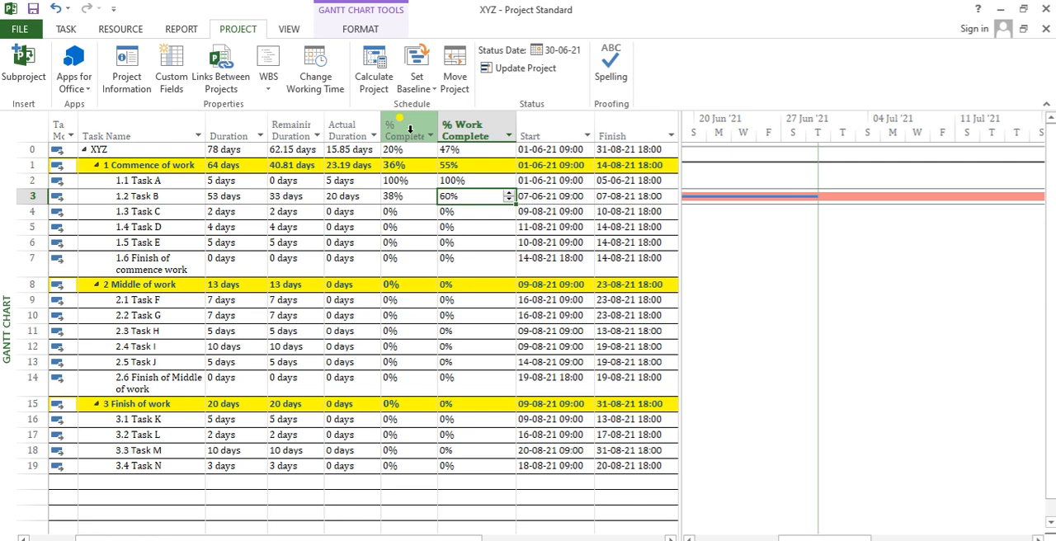
# - Add an Actual Work column after the Work column in the task table
pyautogui.press('Return')
pyautogui.press('Right')
pyautogui.press('Right')
pyautogui.press('Right')
pyautogui.press('Right')
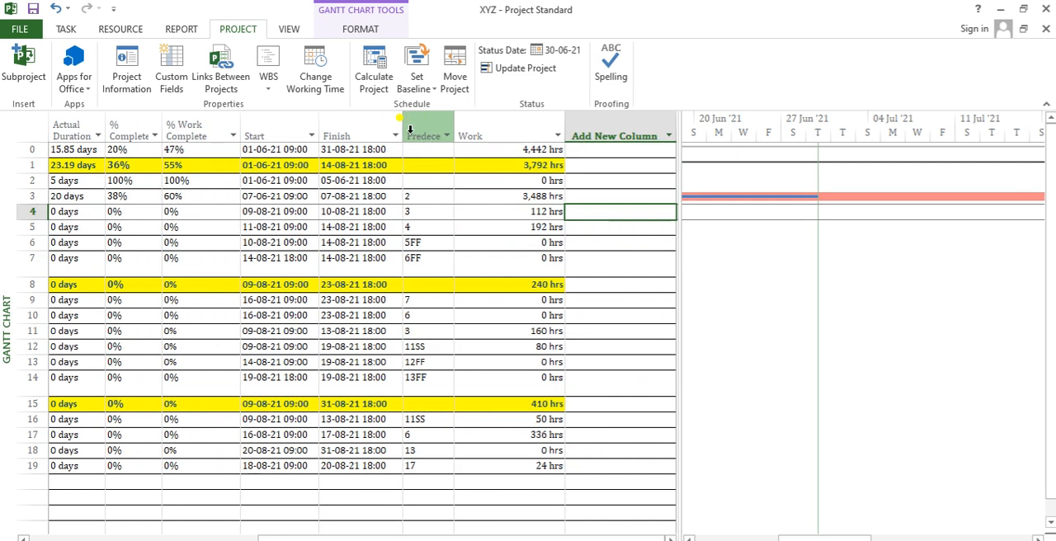
pyautogui.click(608, 123)
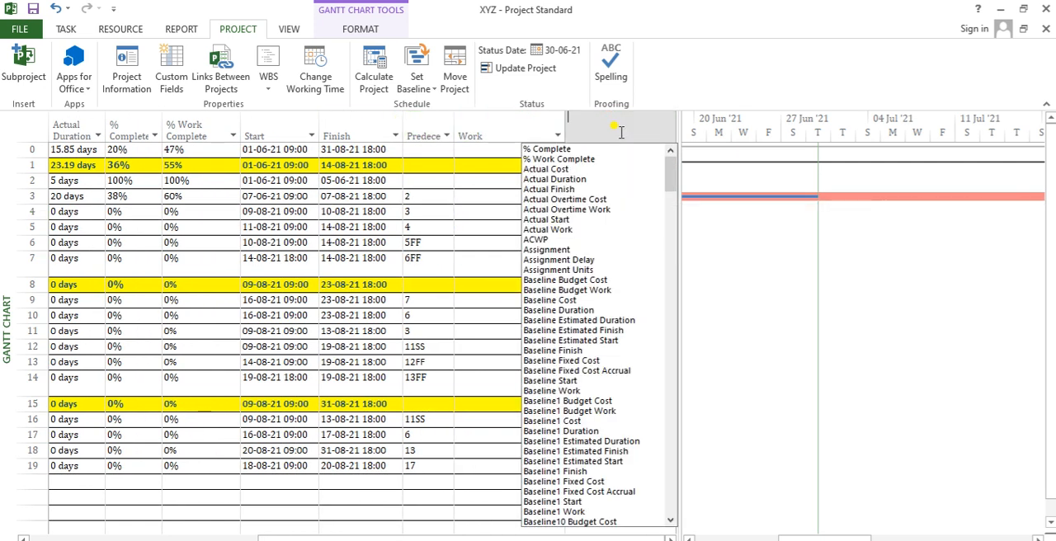
pyautogui.write('Actual ')
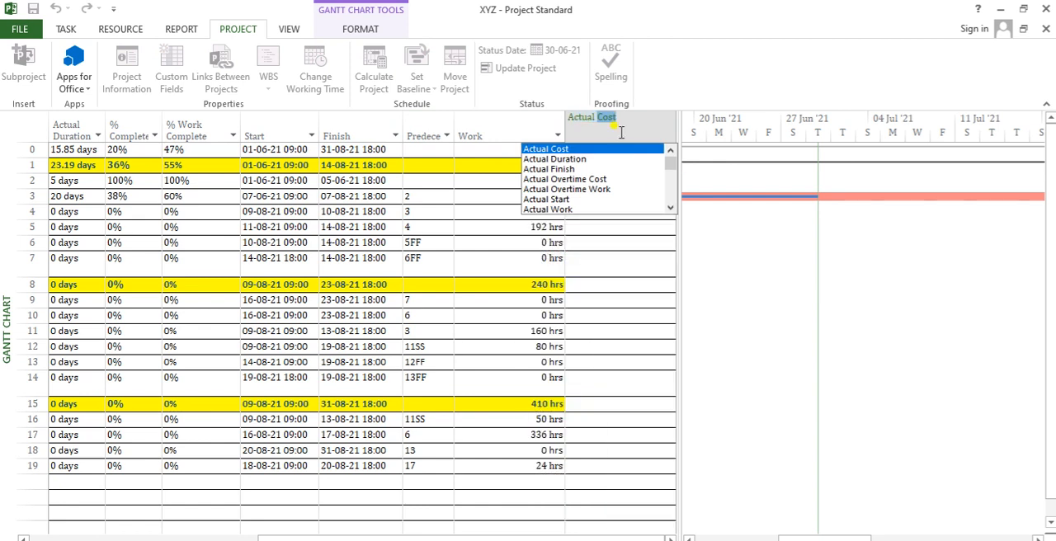
pyautogui.write('wor')
pyautogui.press('Return')
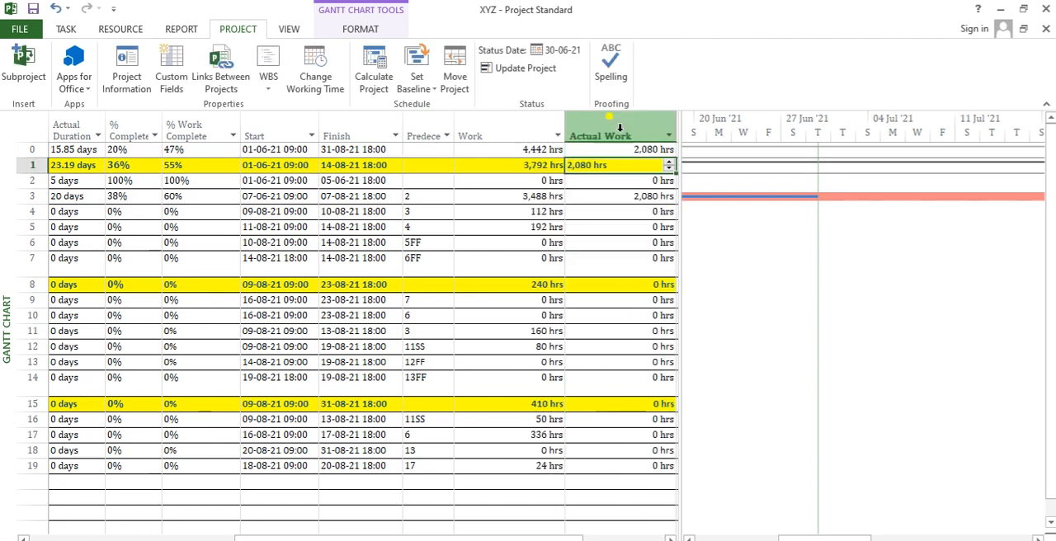
# - Review Task B's row from its durations to its start date, comparing % Complete with % Work Complete
pyautogui.press('Down')
pyautogui.press('Down')
pyautogui.press('Down')
pyautogui.press('Left')
pyautogui.press('Left')
pyautogui.press('Left')
pyautogui.press('Left')
pyautogui.press('Left')
pyautogui.press('Left')
pyautogui.press('Left')
pyautogui.press('Left')
pyautogui.press('Left')
pyautogui.press('Left')
pyautogui.press('Left')
pyautogui.press('Up')
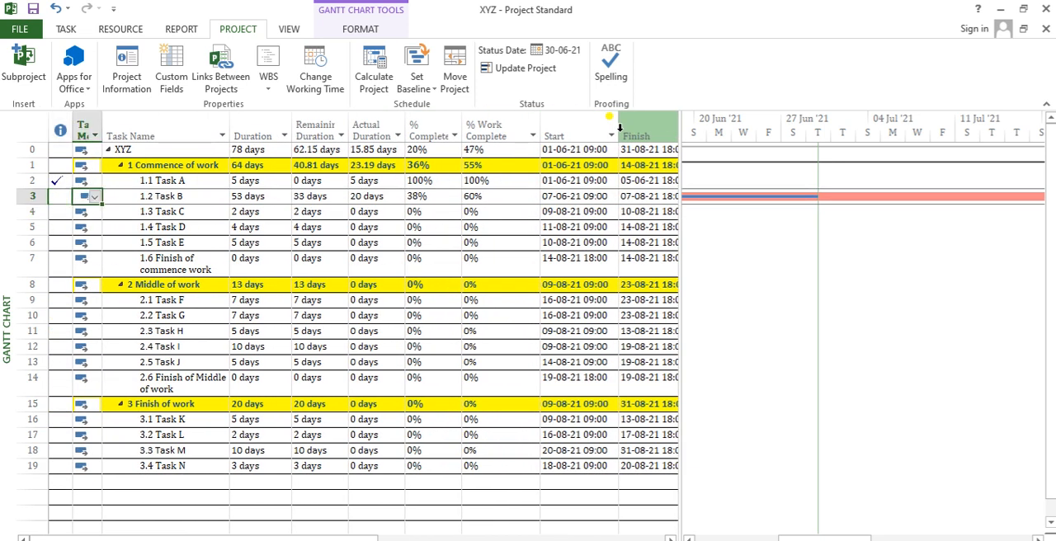
pyautogui.press('Right')
pyautogui.press('Right')
pyautogui.press('Right')
pyautogui.press('Right')
pyautogui.press('Right')
pyautogui.press('Right')
pyautogui.press('Right')
pyautogui.press('Right')
pyautogui.press('Right')
pyautogui.press('Right')
pyautogui.press('Right')
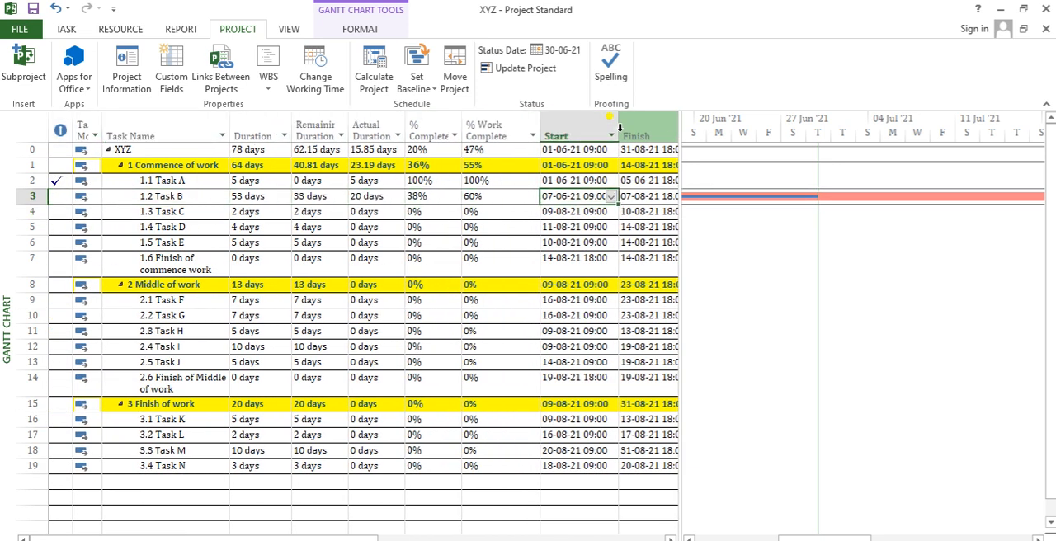
pyautogui.press('Down')
pyautogui.press('Up')
pyautogui.press('Left')
pyautogui.press('Home')
pyautogui.press('Right')
pyautogui.press('Right')
pyautogui.press('Right')
pyautogui.press('Right')
pyautogui.press('Right')
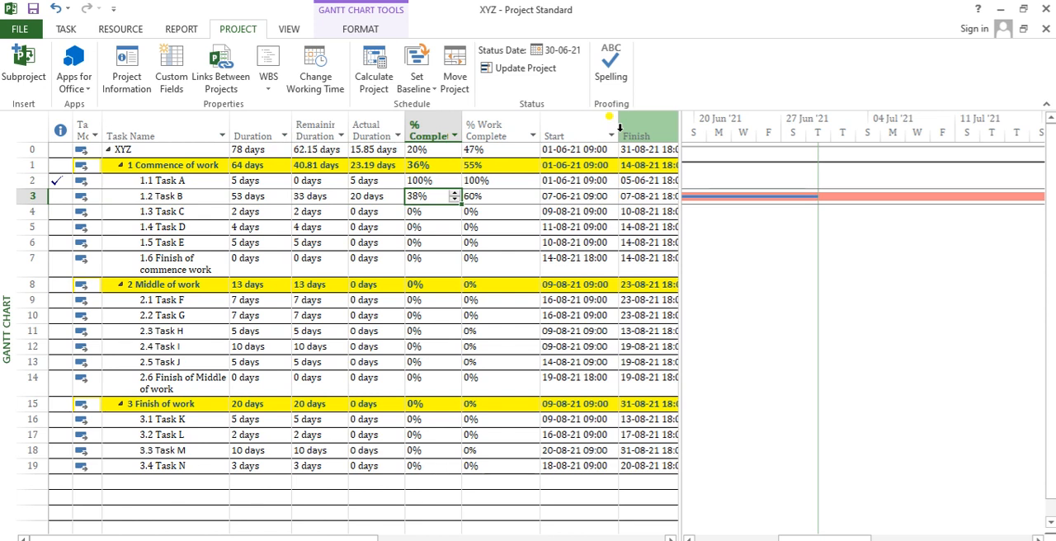
pyautogui.press('Right')
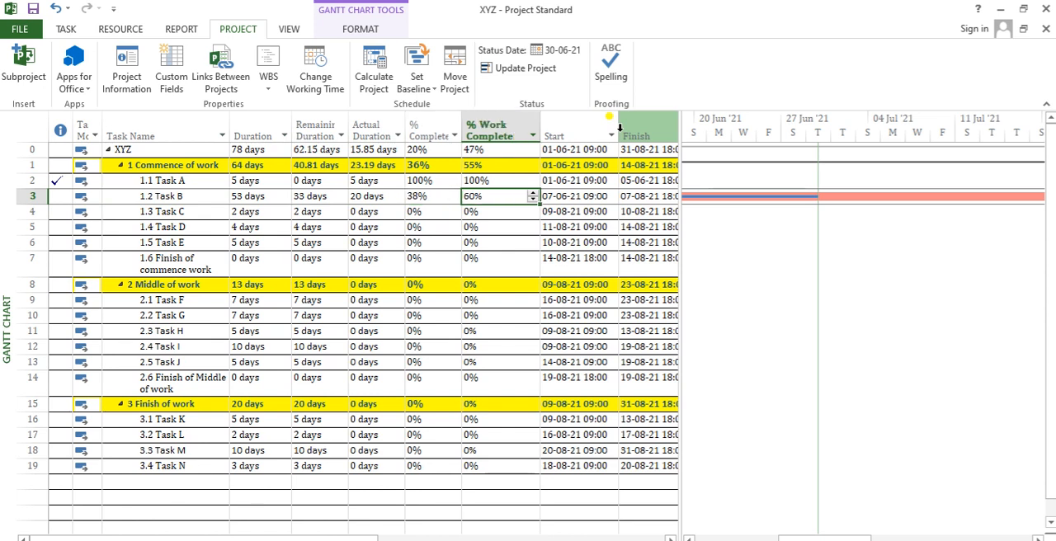
pyautogui.press('Left')
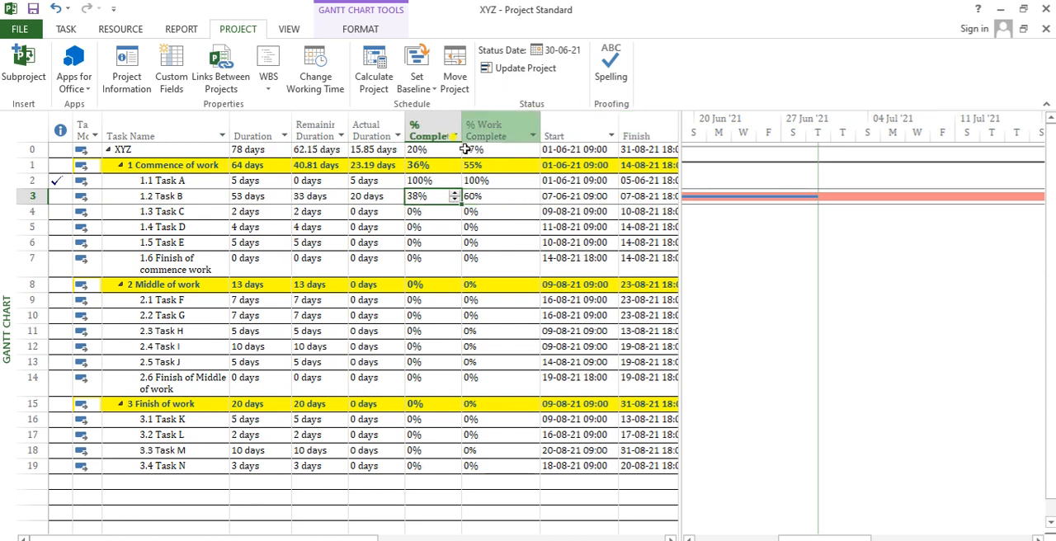
# - Compare the % Complete and % Work Complete values of the tasks under Commence of work, especially Task A
pyautogui.moveTo(436, 183); pyautogui.dragTo(436, 281)
pyautogui.moveTo(515, 183); pyautogui.dragTo(515, 277)
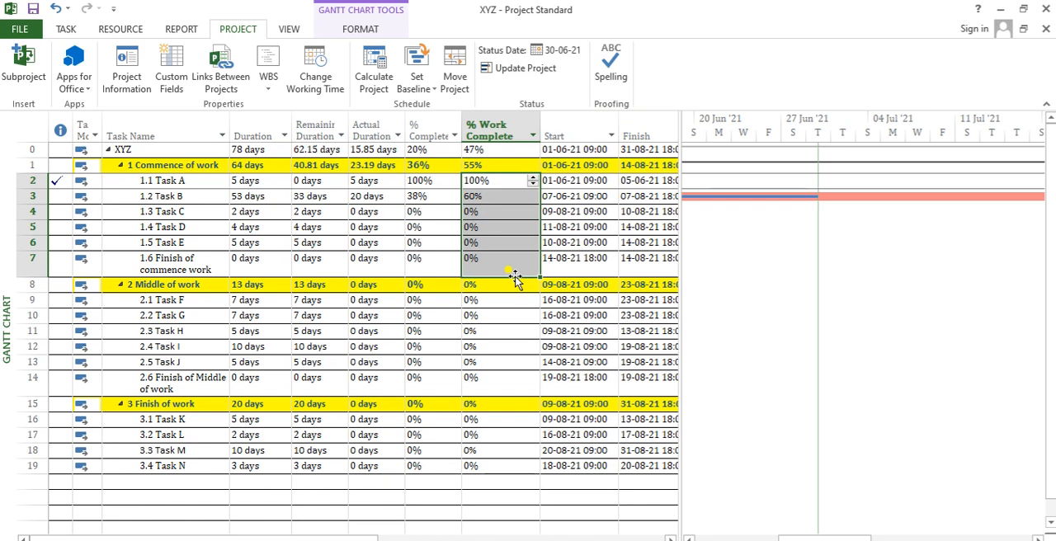
pyautogui.press('Up')
pyautogui.press('Down')
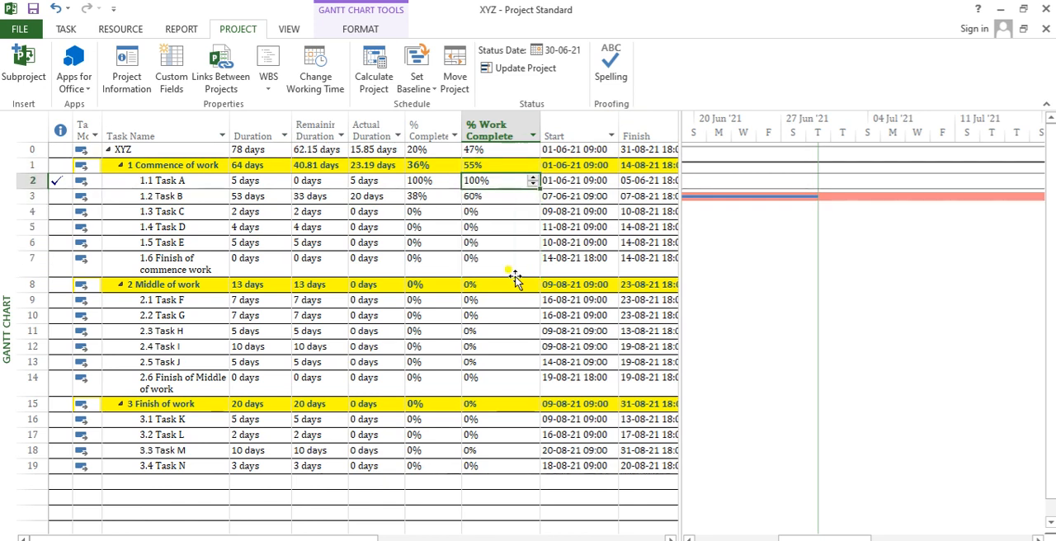
pyautogui.press('Left')
pyautogui.press('Left')
pyautogui.press('Right')
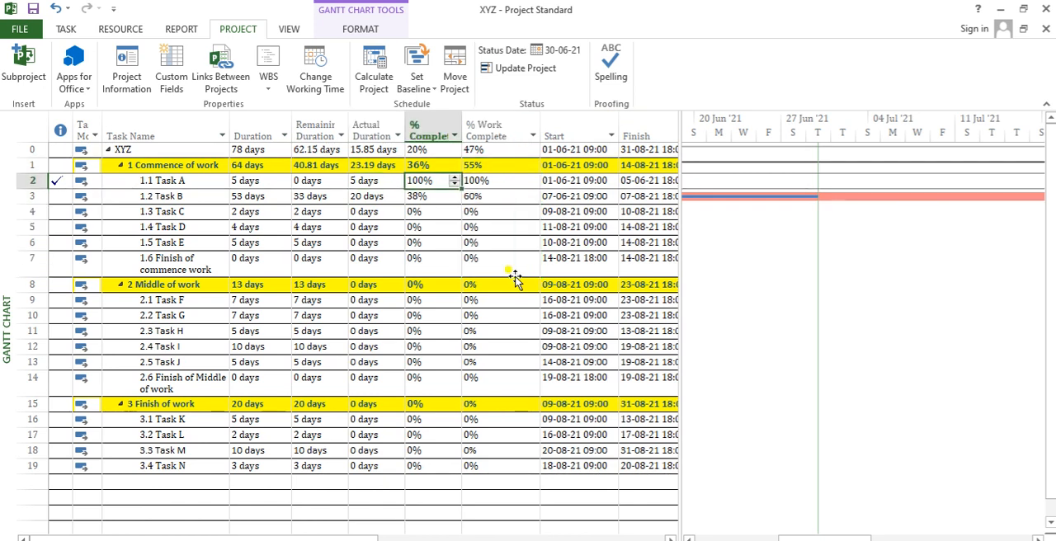
pyautogui.press('Right')
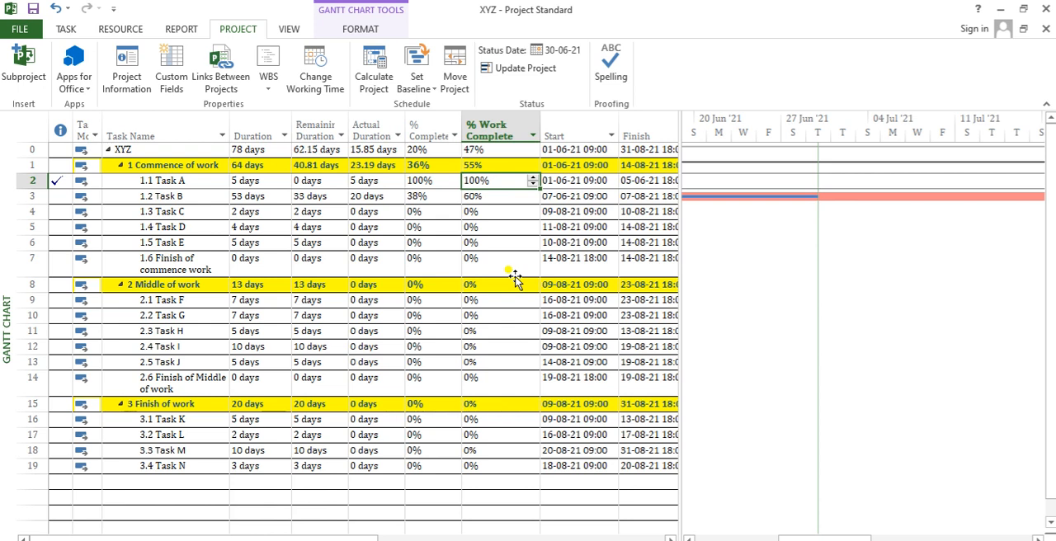
# - Check Task B's finish date, % Work Complete and % Complete against its Actual Duration
pyautogui.press('Down')
pyautogui.press('Right')
pyautogui.press('Right')
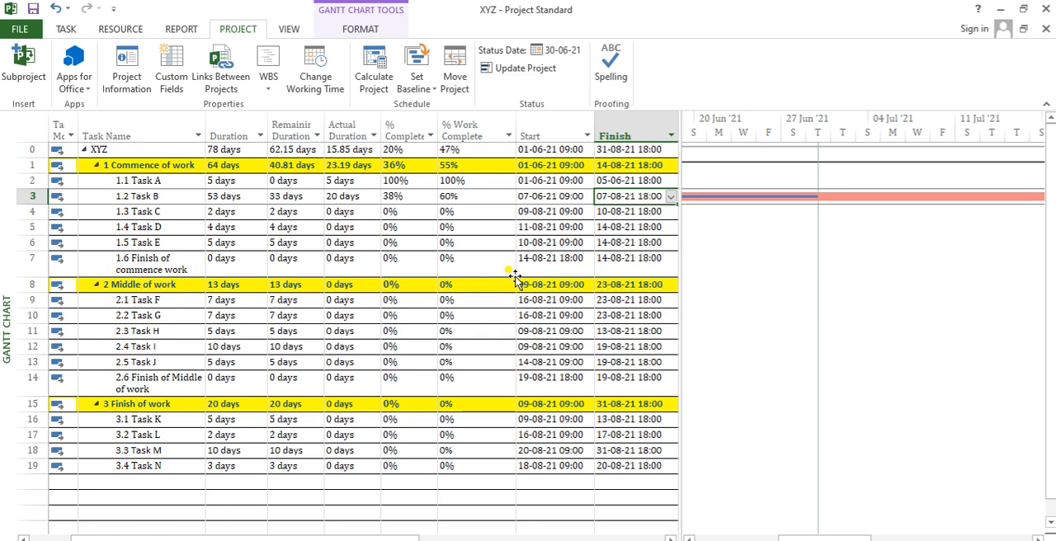
pyautogui.press('Left')
pyautogui.press('Left')
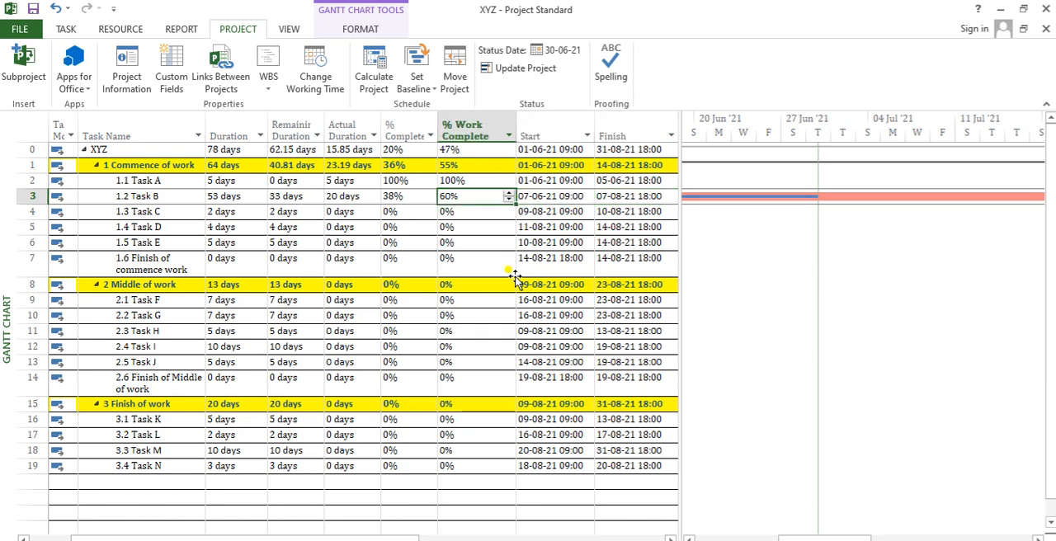
pyautogui.press('Left')
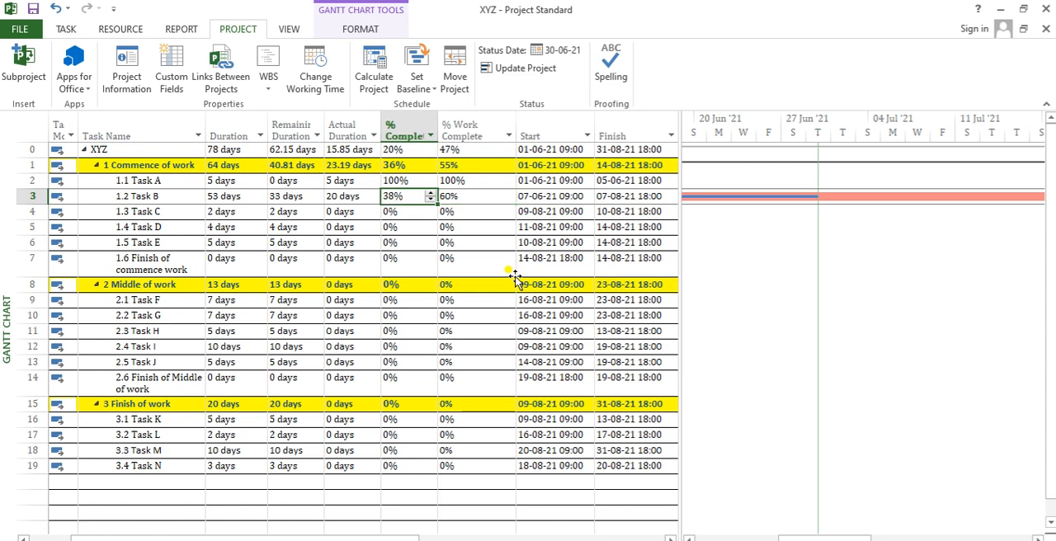
pyautogui.click(343, 198)
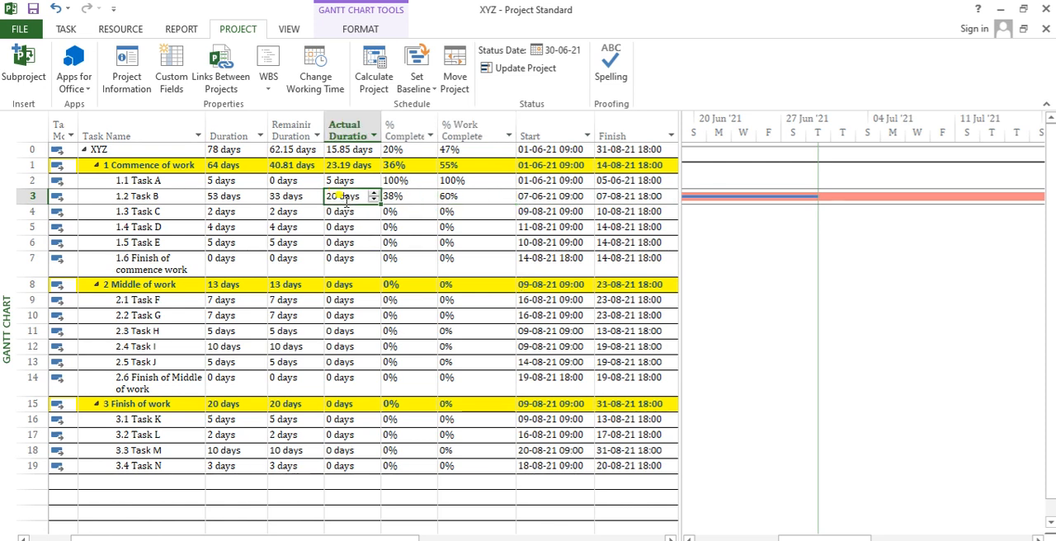
# - Compare Task B's Work hours with its Actual Work hours
pyautogui.press('Right')
pyautogui.press('Right')
pyautogui.press('Right')
pyautogui.press('Right')
pyautogui.press('Right')
pyautogui.press('Right')
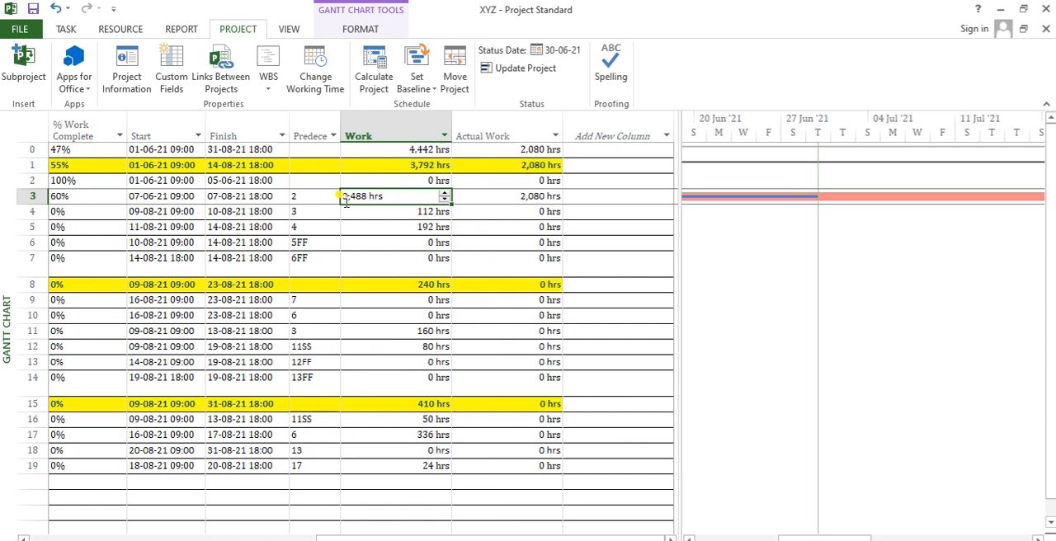
pyautogui.press('Down')
pyautogui.click(375, 190)
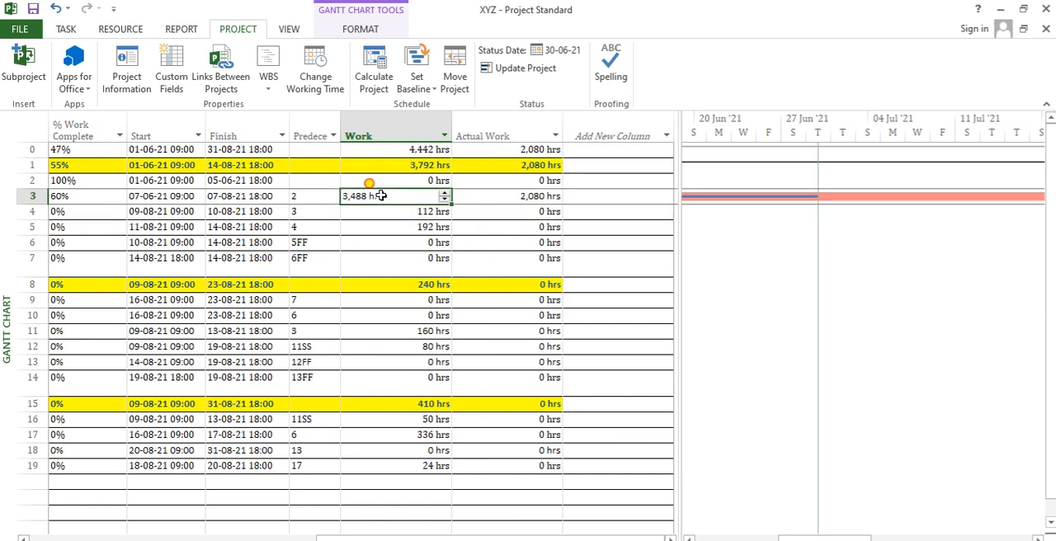
pyautogui.click(377, 211)
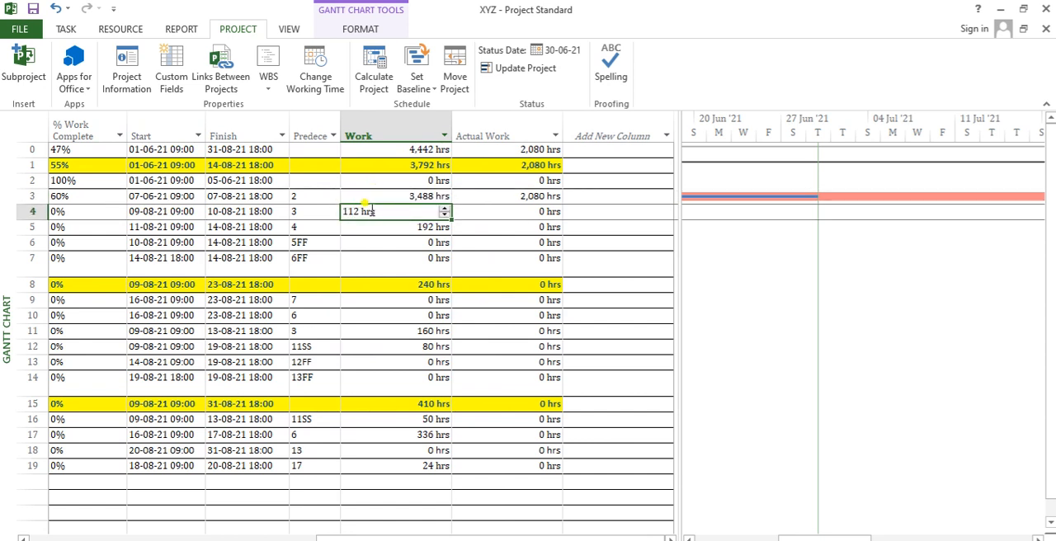
pyautogui.press('Up')
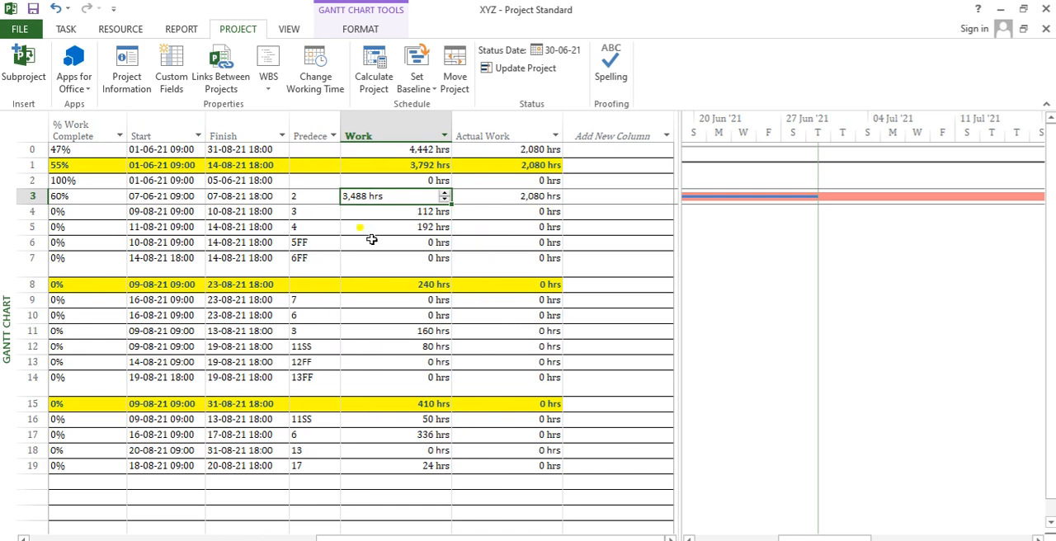
pyautogui.press('Right')
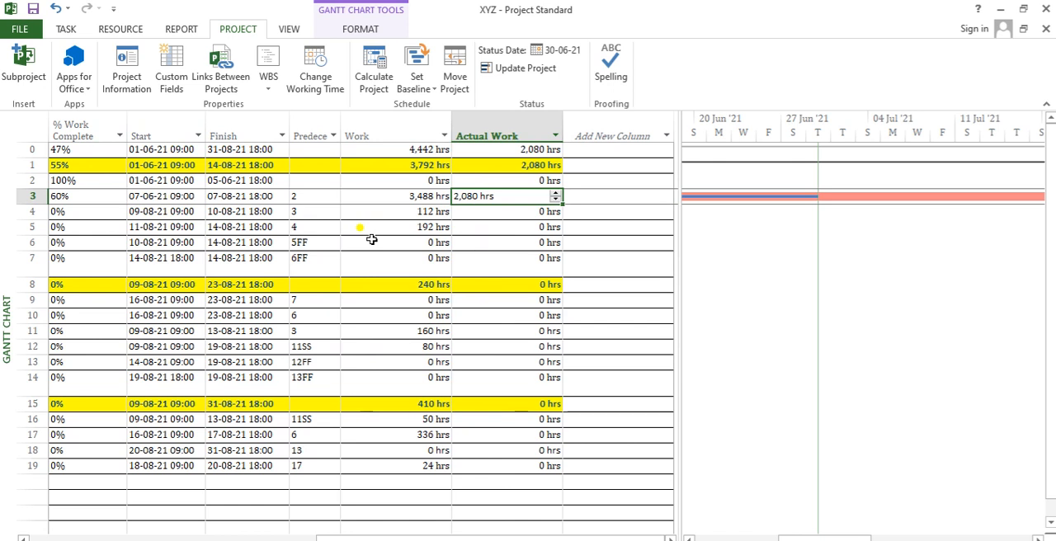
pyautogui.press('Left')
pyautogui.press('Left')
pyautogui.press('Left')
pyautogui.press('Left')
pyautogui.press('Left')
pyautogui.press('Left')
pyautogui.press('Left')
pyautogui.press('Left')
pyautogui.press('Left')
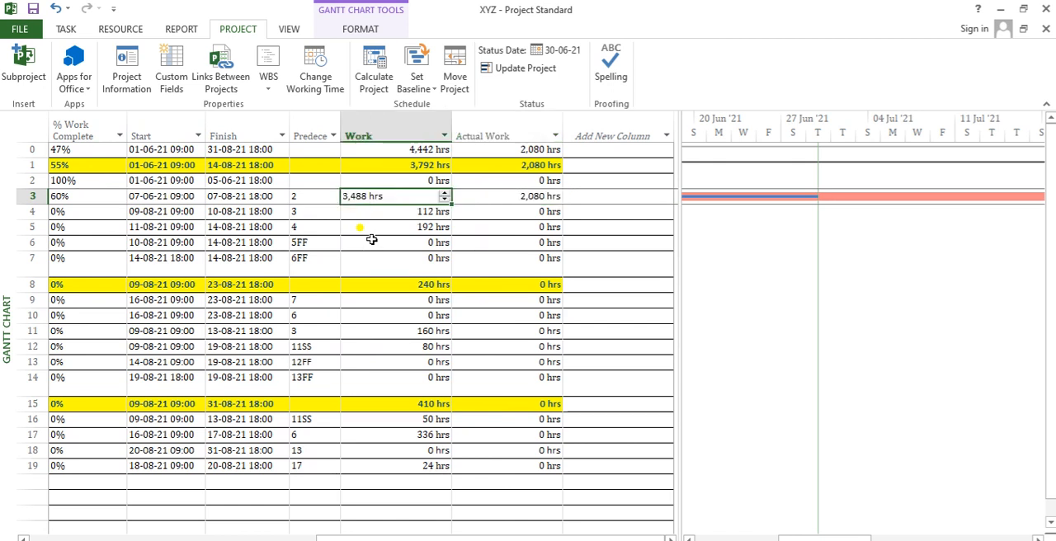
pyautogui.press('Right')
pyautogui.press('Right')
pyautogui.press('Right')
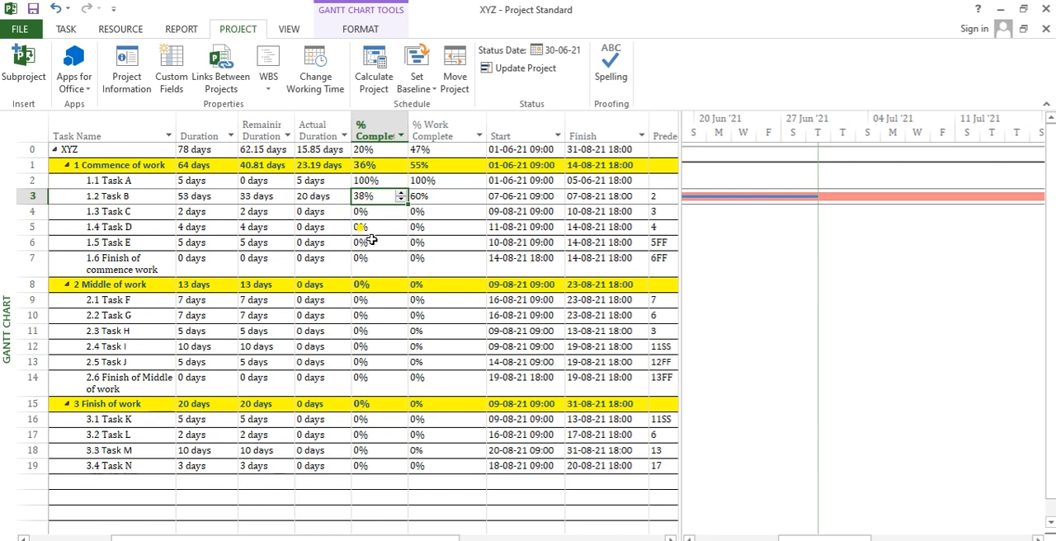
# - Compare Task B's duration-based % Complete with its work-based % Work Complete
pyautogui.press('Tab')
pyautogui.press('Tab')
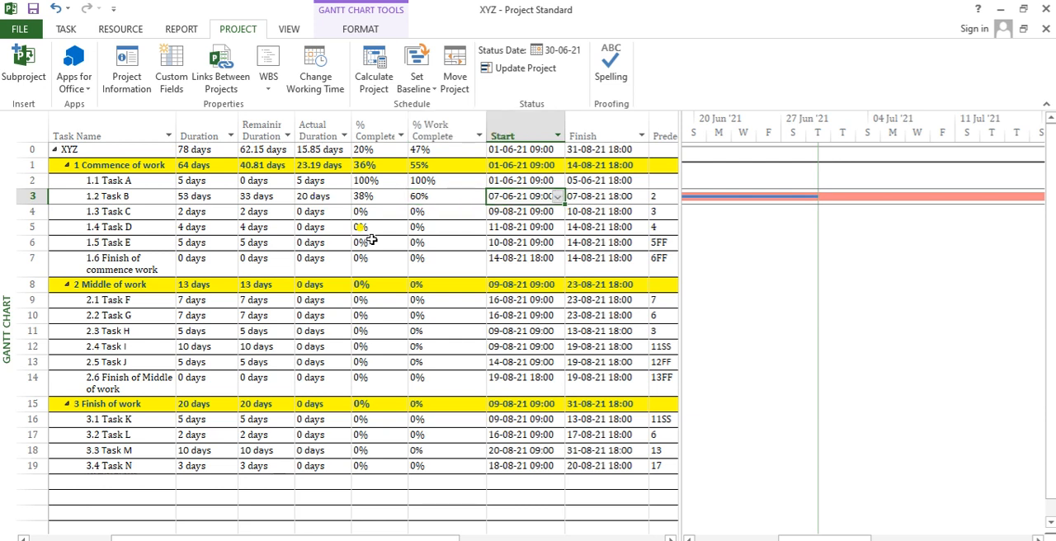
pyautogui.press('Left')
pyautogui.press('Left')
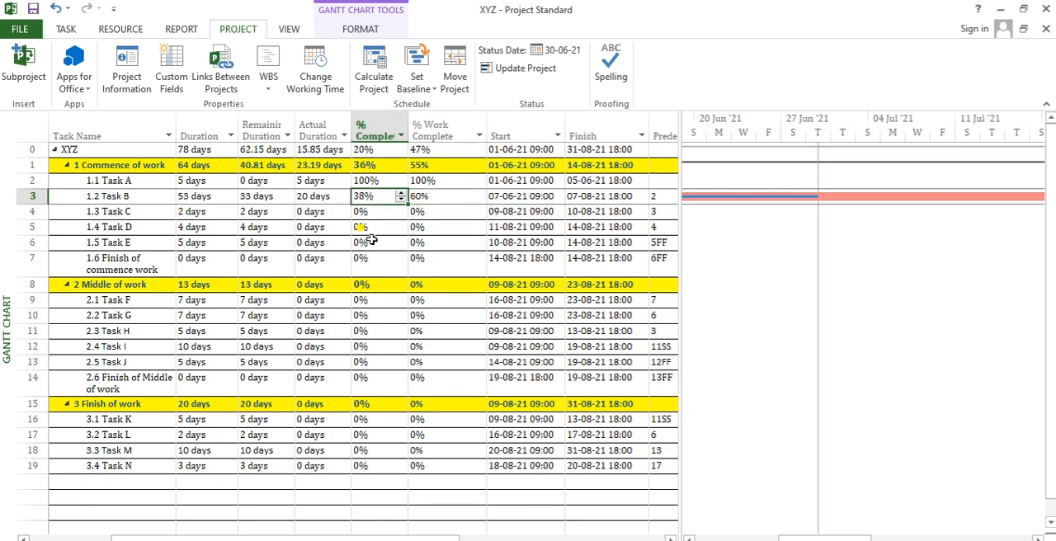
pyautogui.press('Right')
pyautogui.press('Left')
pyautogui.press('Right')
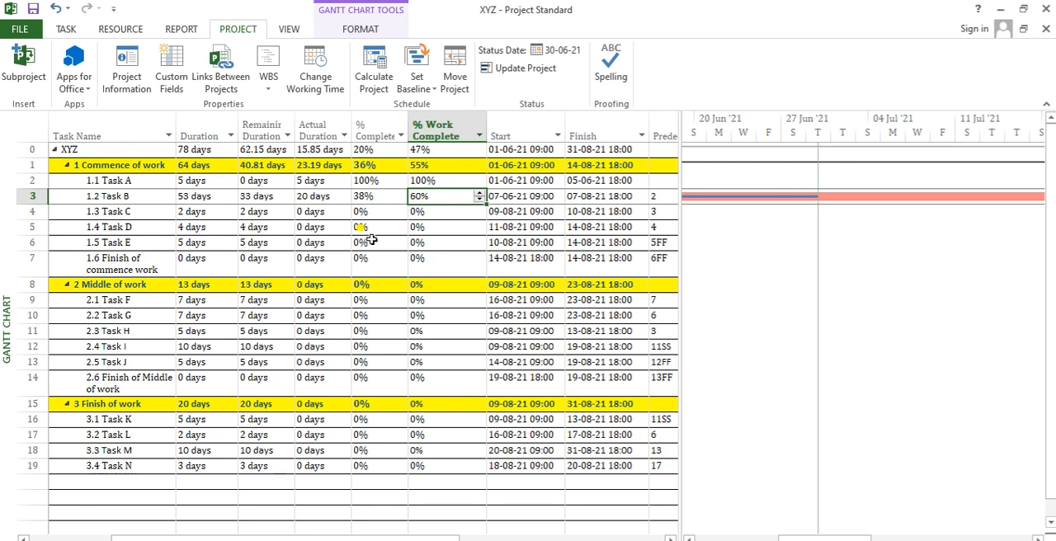
# - Review Task B's Actual Work hours beside its total Work hours and Start date
pyautogui.press('Right')
pyautogui.press('Right')
pyautogui.press('Right')
pyautogui.press('Right')
pyautogui.press('Right')
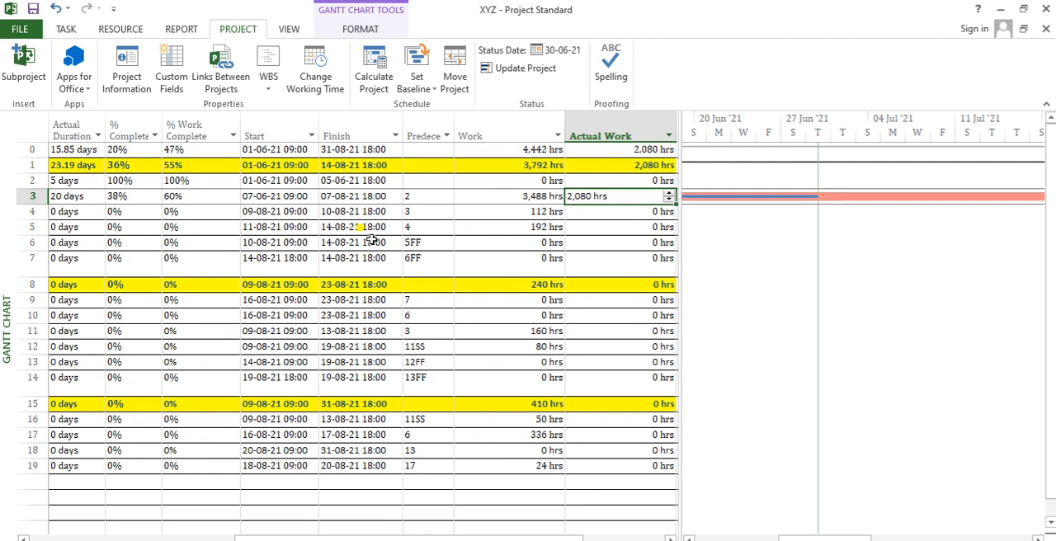
pyautogui.press('Left')
pyautogui.press('Right')
pyautogui.press('Right')
pyautogui.press('Left')
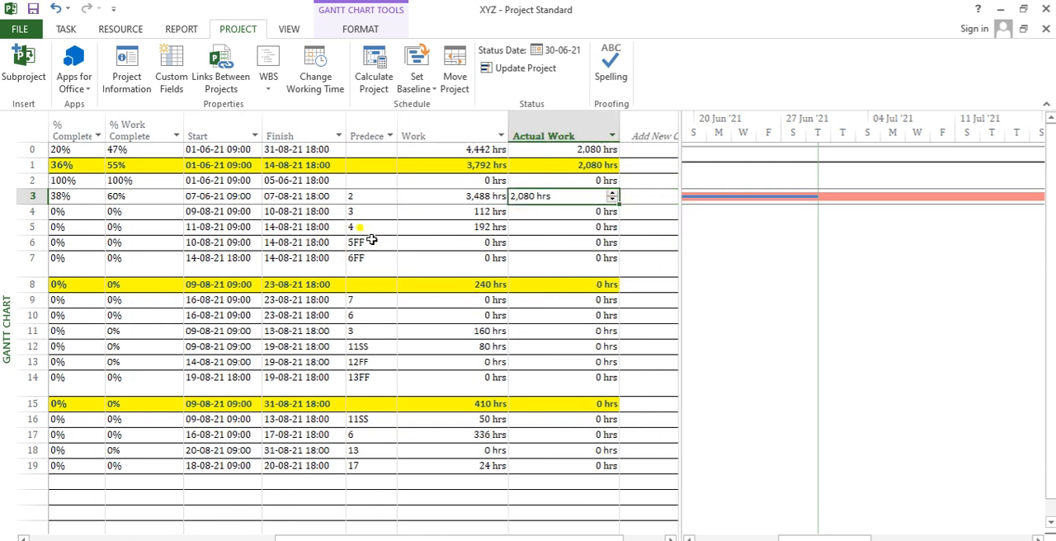
pyautogui.press('Left')
pyautogui.press('Left')
pyautogui.press('Left')
pyautogui.press('Left')
pyautogui.press('Left')
pyautogui.press('Left')
pyautogui.press('Left')
pyautogui.press('Left')
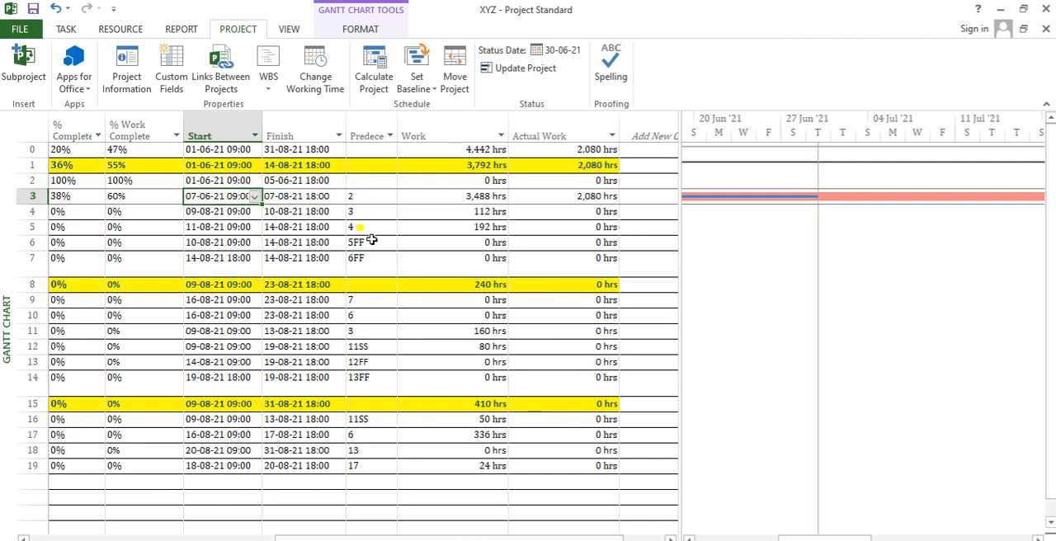
# - Compare Task B's Work hours with its Actual Duration and % Work Complete
pyautogui.press('Right')
pyautogui.press('Right')
pyautogui.press('Right')
pyautogui.press('Right')
pyautogui.press('Right')
pyautogui.press('Right')
pyautogui.press('Right')
pyautogui.press('Right')
pyautogui.press('Right')
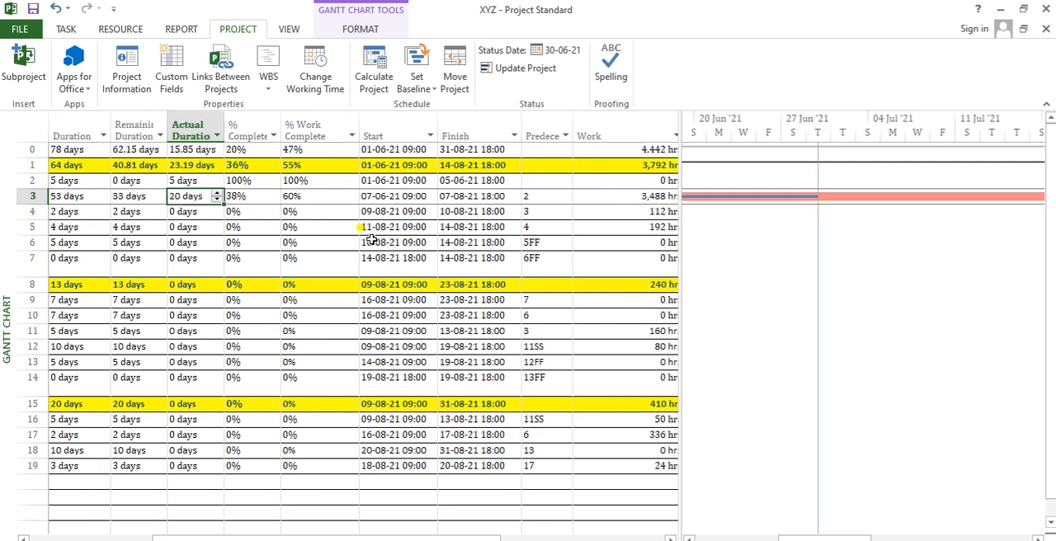
pyautogui.press('Left')
pyautogui.press('Left')
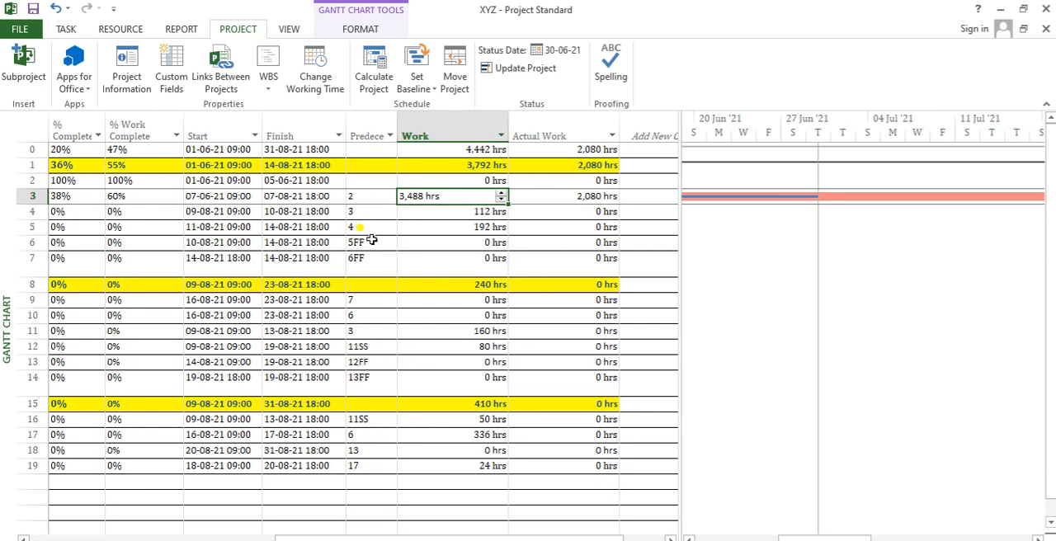
pyautogui.press('Left')
pyautogui.press('Left')
pyautogui.press('Left')
pyautogui.press('Left')
pyautogui.press('Left')
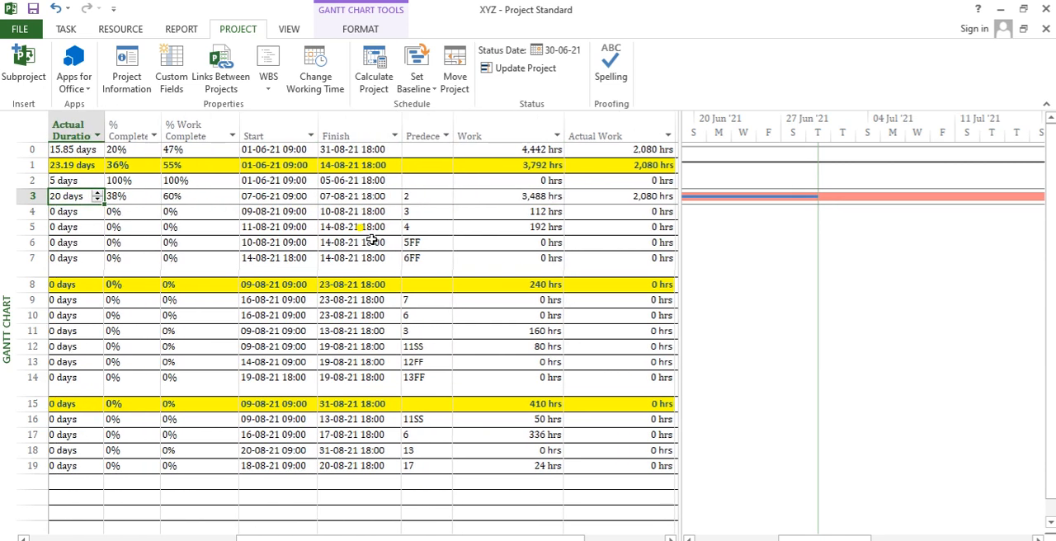
pyautogui.press('Right')
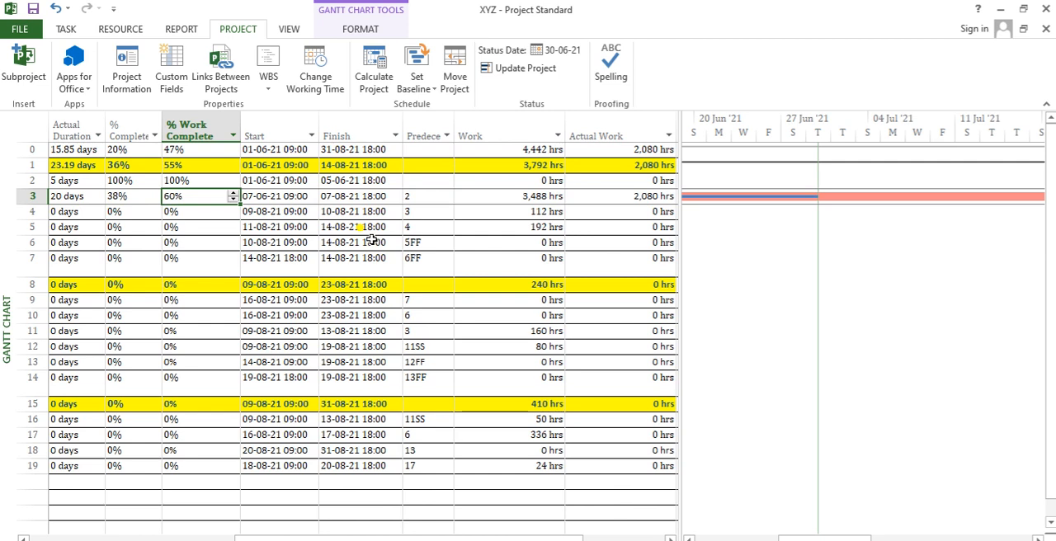
# - Compare Task B's Remaining Duration and Actual Duration with the % Complete and % Work Complete columns
pyautogui.press('Left')
pyautogui.press('Left')
pyautogui.press('Left')
pyautogui.press('Right')
pyautogui.press('Right')
pyautogui.press('Right')
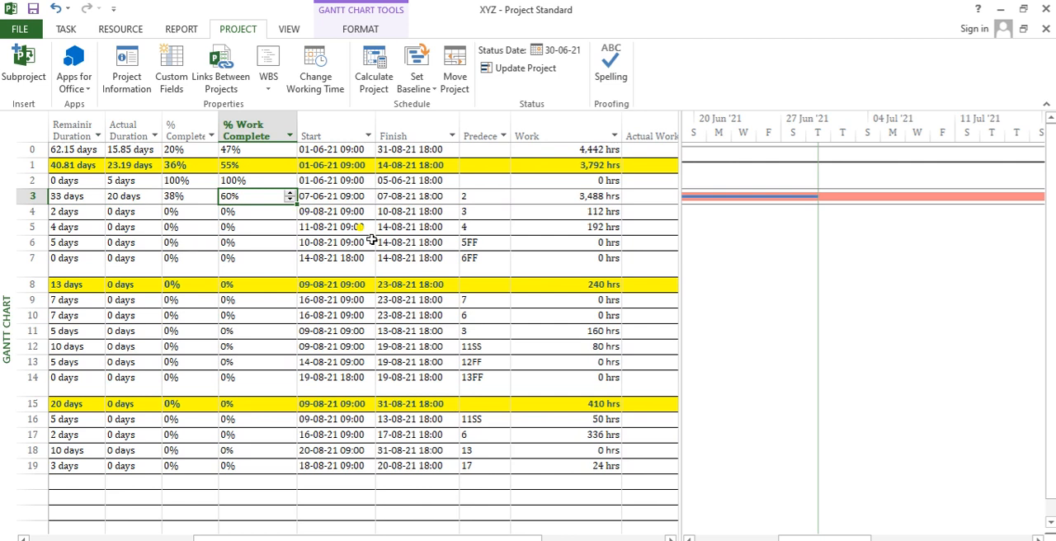
pyautogui.press('Left')
pyautogui.press('Left')
pyautogui.press('Left')
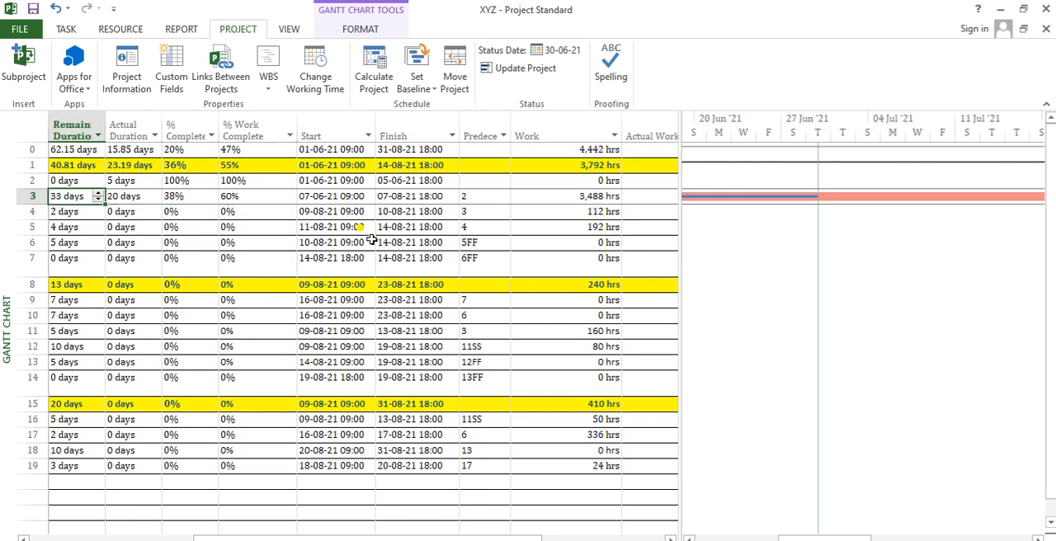
pyautogui.press('Right')
pyautogui.press('Right')
pyautogui.press('Right')
pyautogui.press('Right')
pyautogui.press('Right')
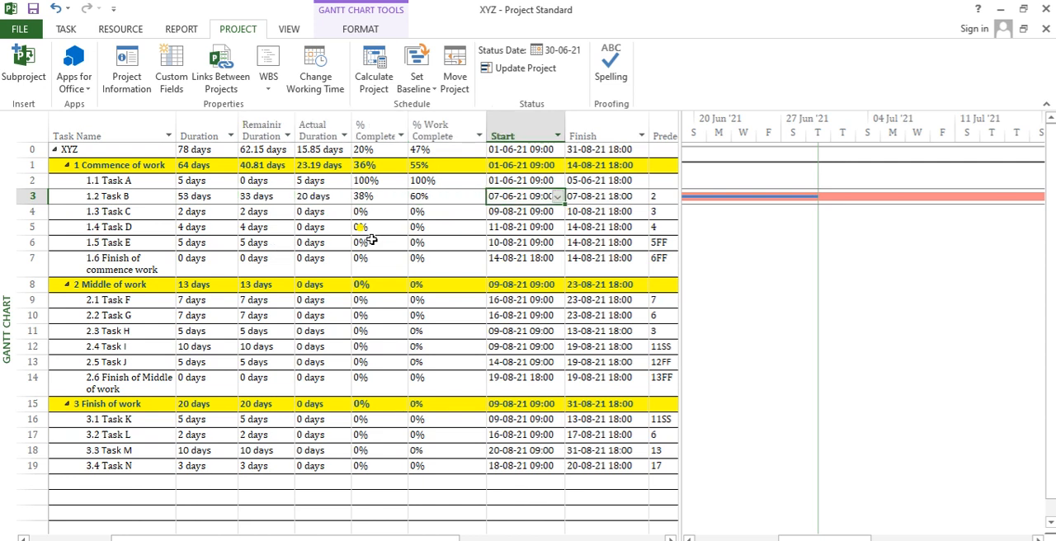
pyautogui.press('Left')
pyautogui.press('Left')
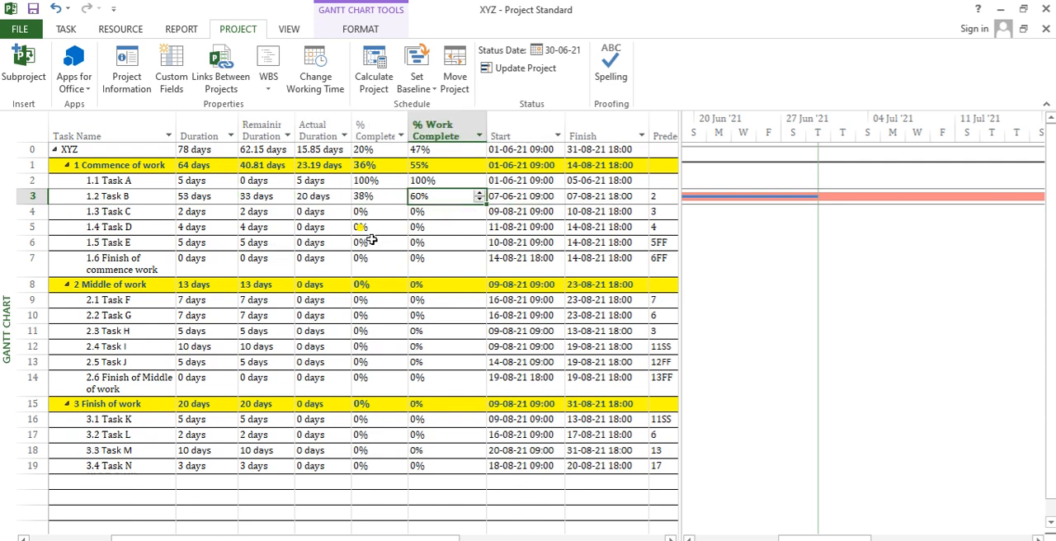
pyautogui.click(365, 128)
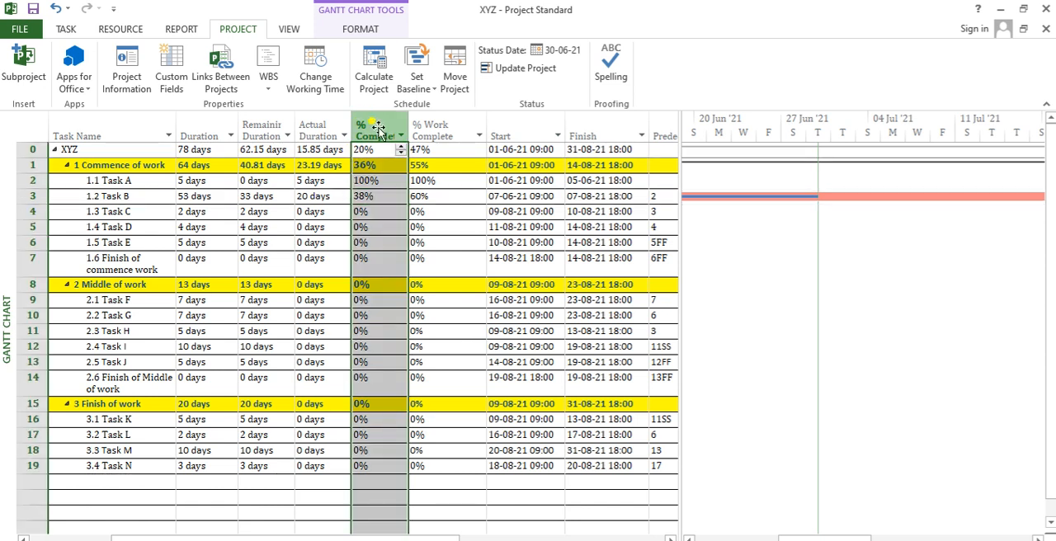
pyautogui.click(430, 128)
# - Compare Task B's total Work hours with its Actual Work hours
pyautogui.click(524, 196)
pyautogui.press('Right')
pyautogui.press('Right')
pyautogui.press('Right')
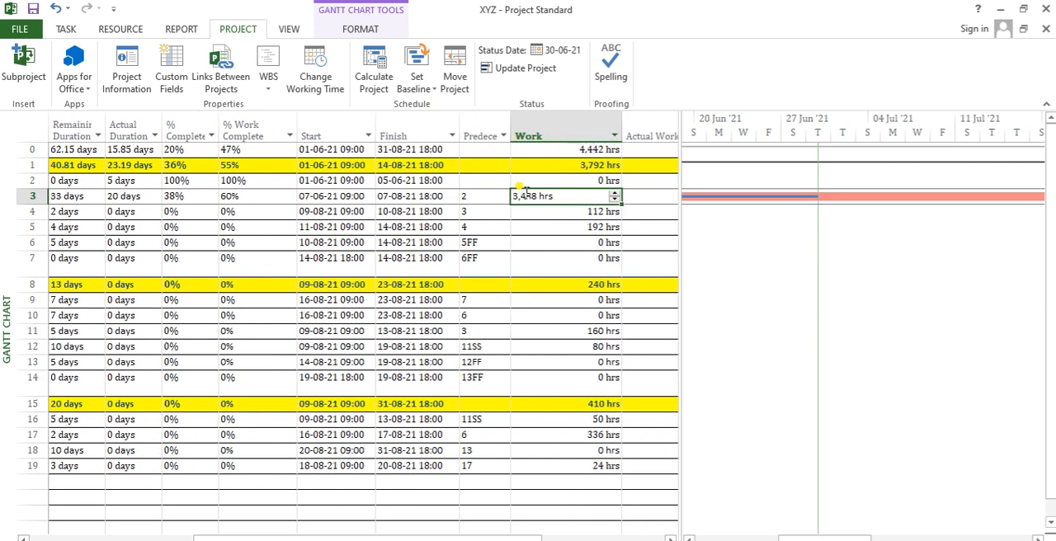
pyautogui.press('Right')
pyautogui.press('Right')
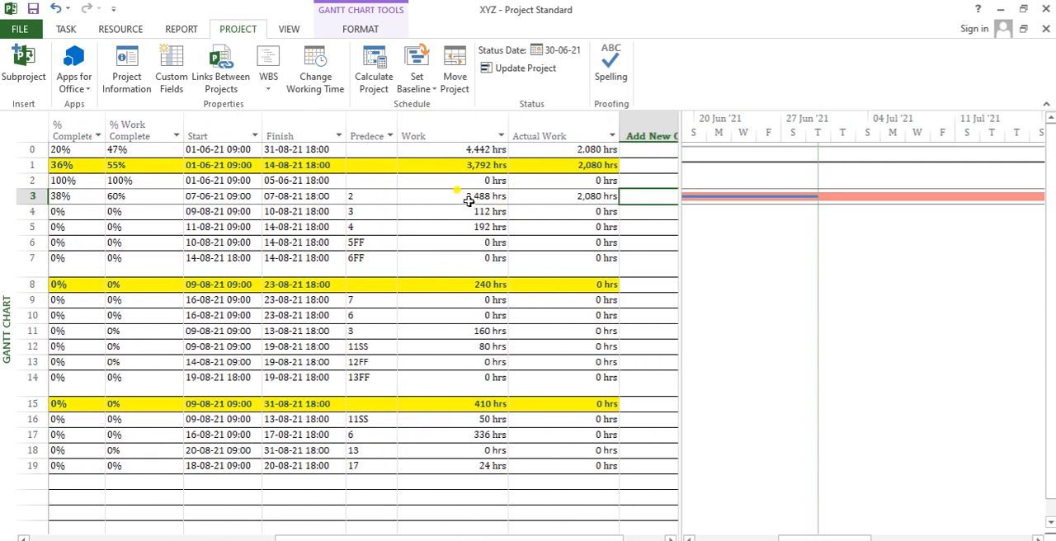
pyautogui.click(468, 198)
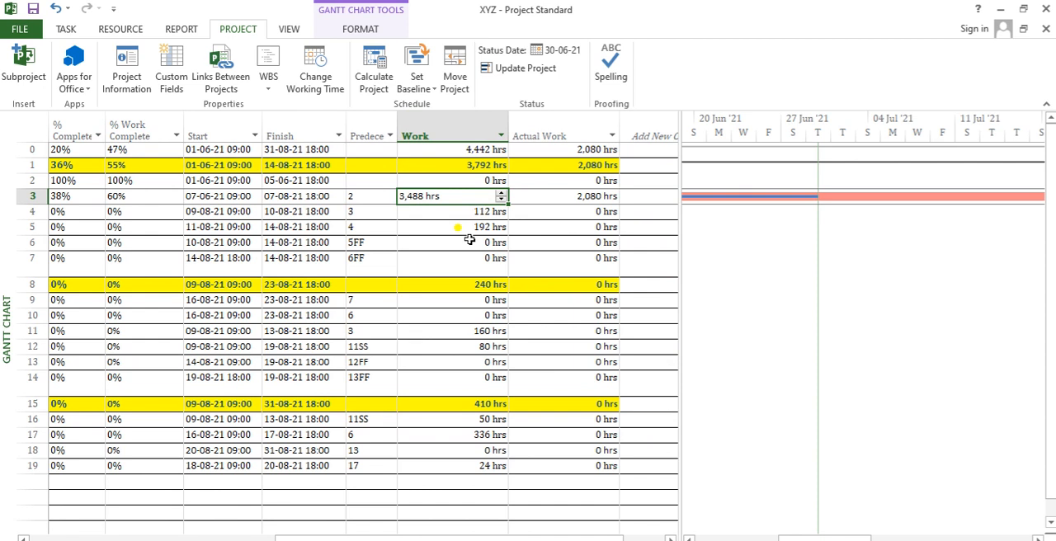
pyautogui.press('Right')
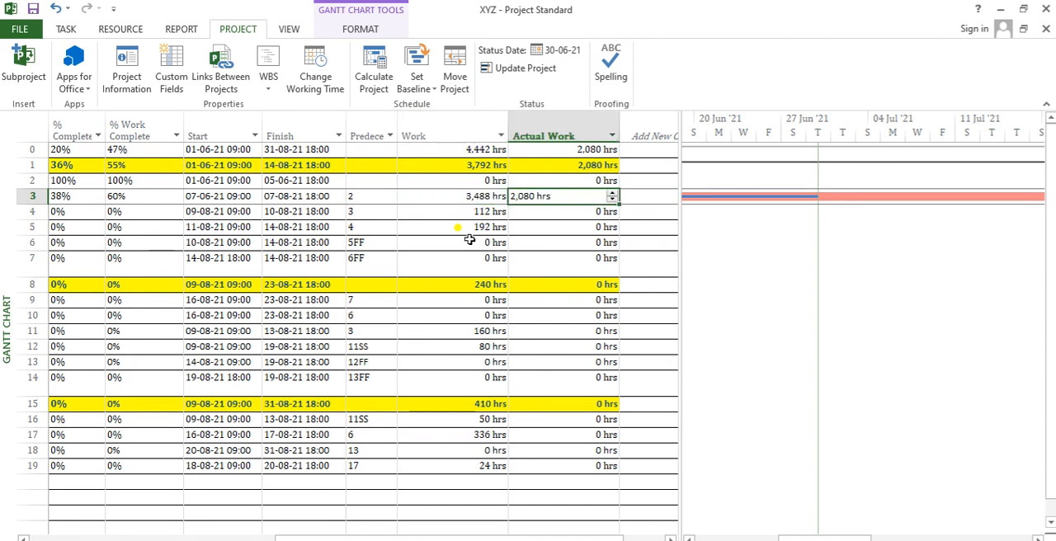
pyautogui.press('Left')
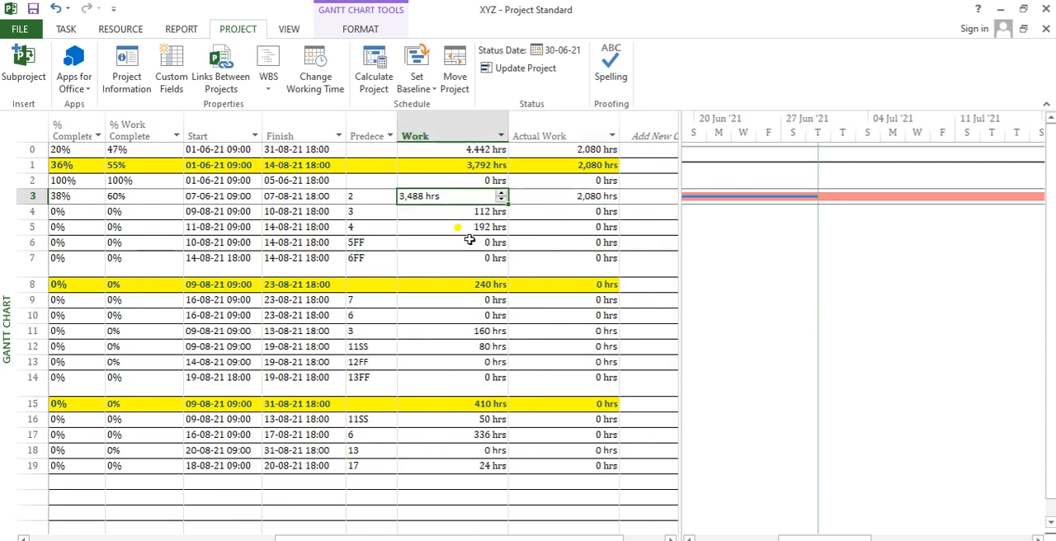
pyautogui.press('Right')
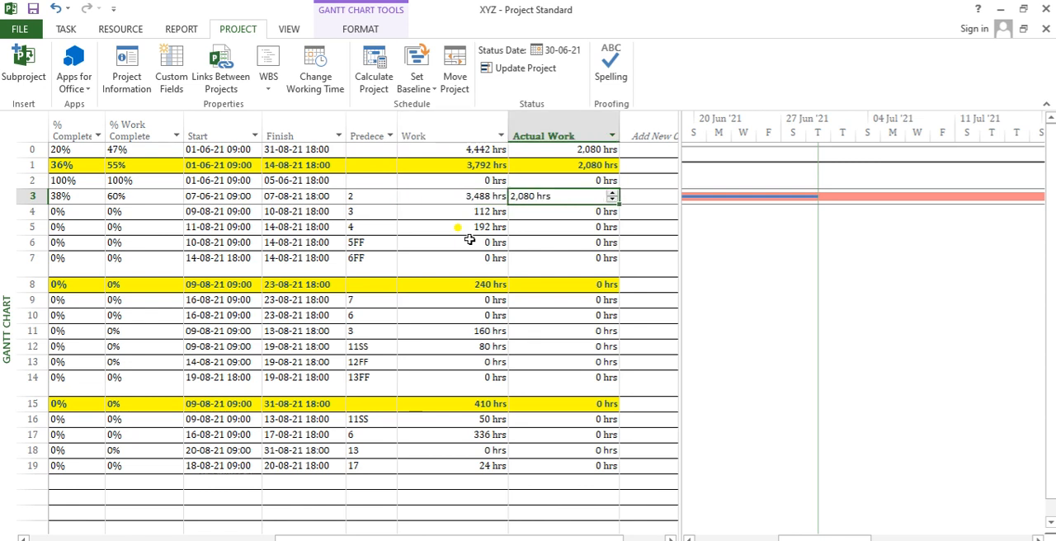
pyautogui.press('Left')
# - Check Task B's % Work Complete against its total Work hours
pyautogui.press('Home')
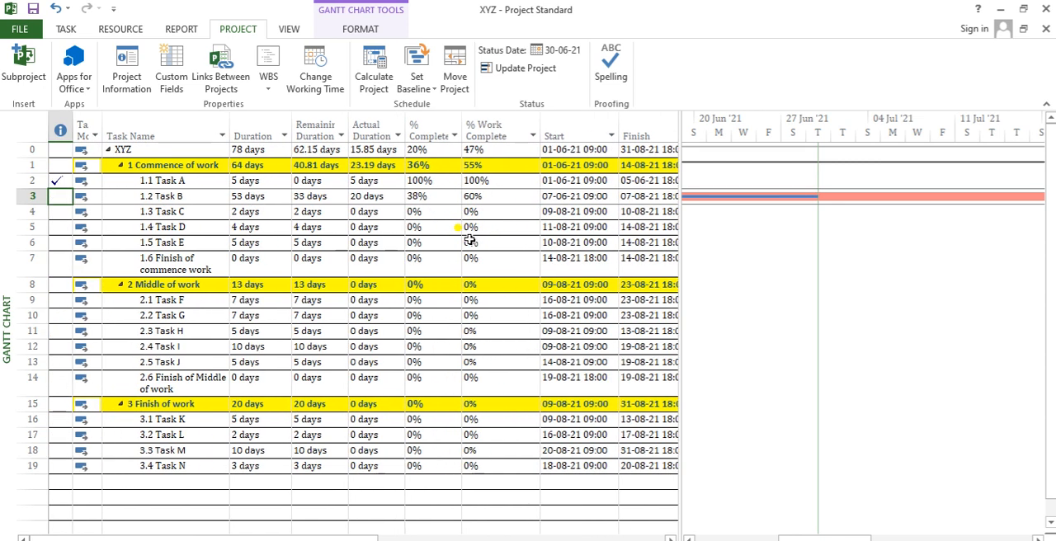
pyautogui.press('Right')
pyautogui.press('Right')
pyautogui.press('Right')
pyautogui.press('Right')
pyautogui.press('Right')
pyautogui.press('Right')
pyautogui.press('Right')
pyautogui.press('Right')
pyautogui.press('Right')
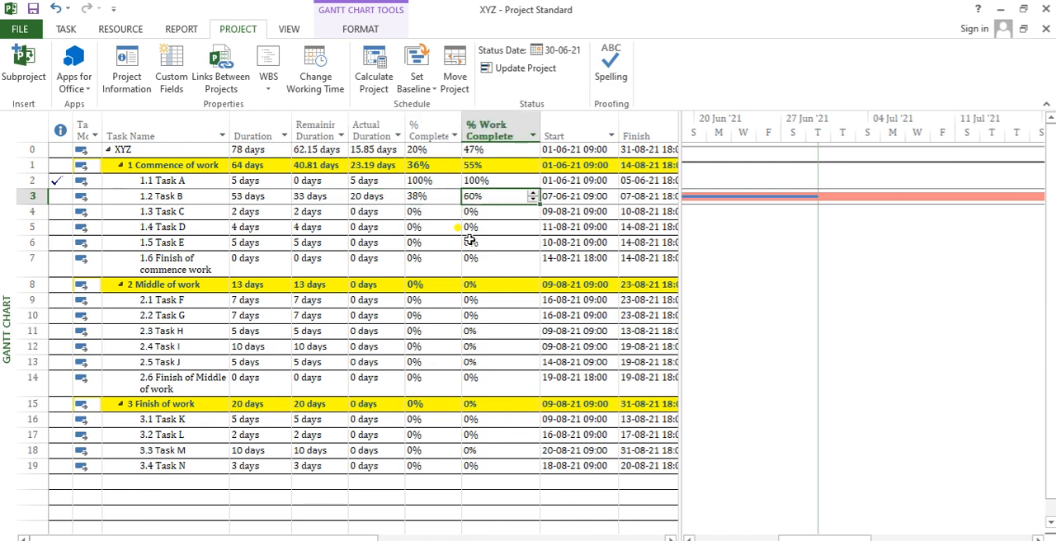
pyautogui.press('Right')
pyautogui.press('Right')
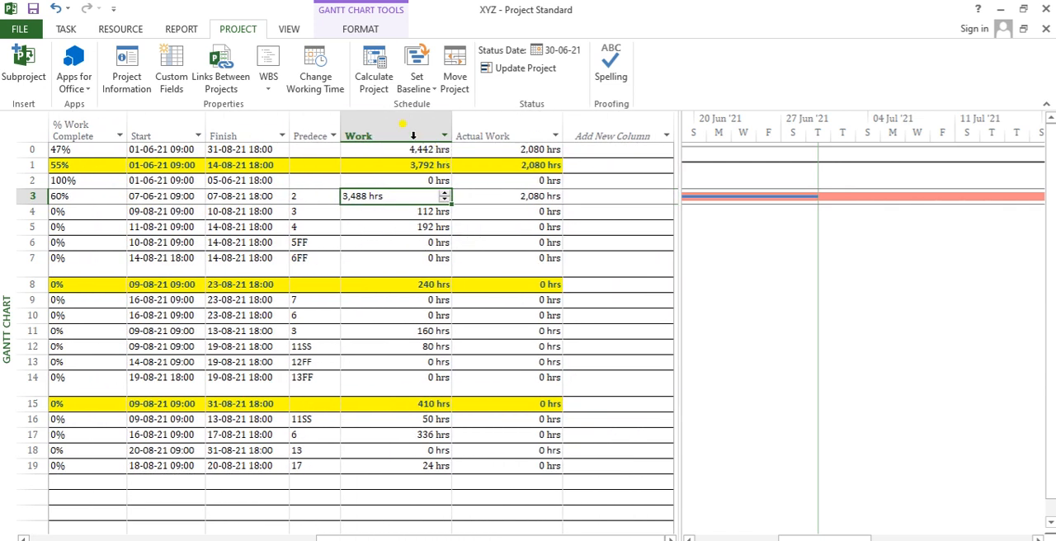
# - Switch from the Gantt Chart to the Task Usage view and select the planning resource assigned to Task B
pyautogui.click(66, 28)
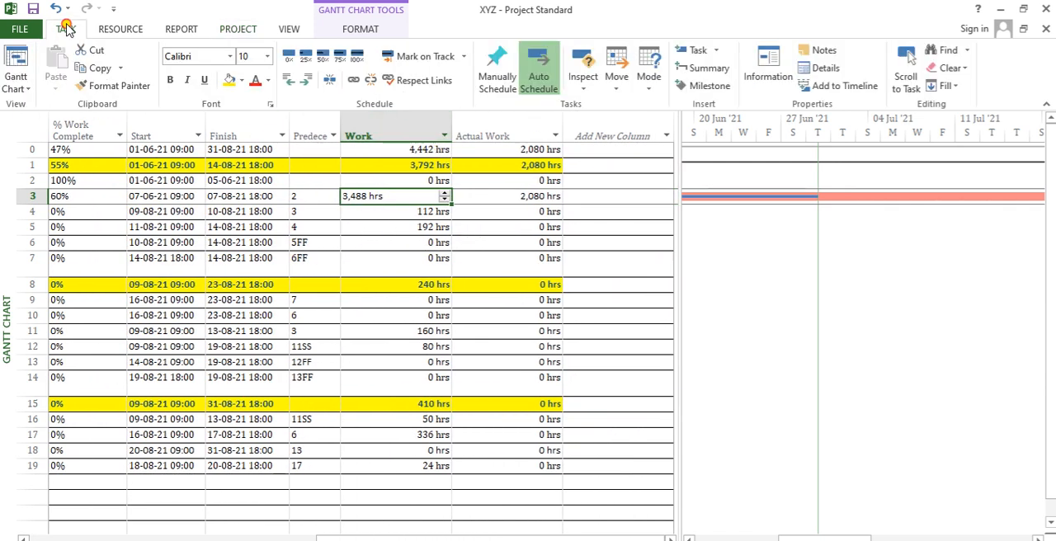
pyautogui.click(31, 89)
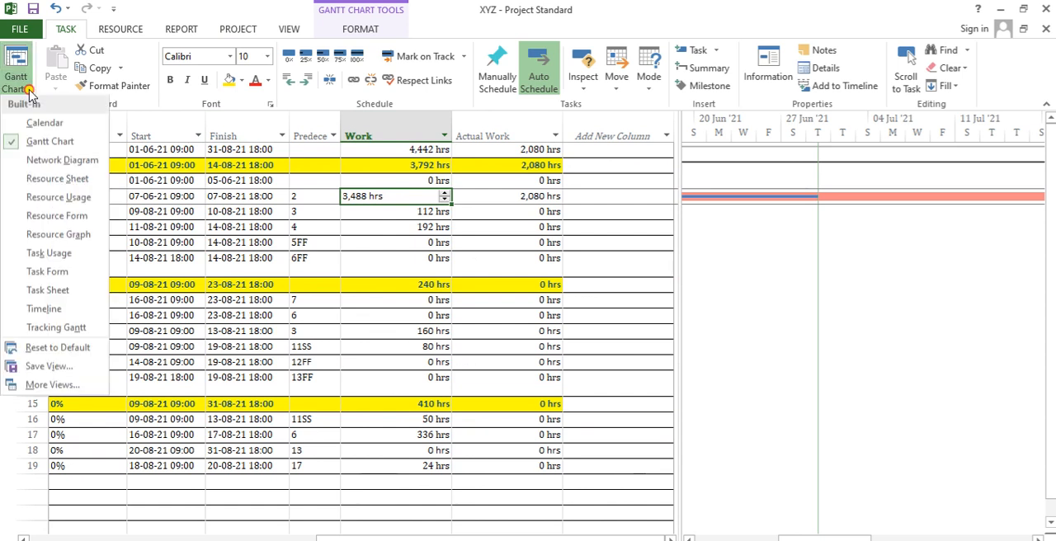
pyautogui.click(65, 257)
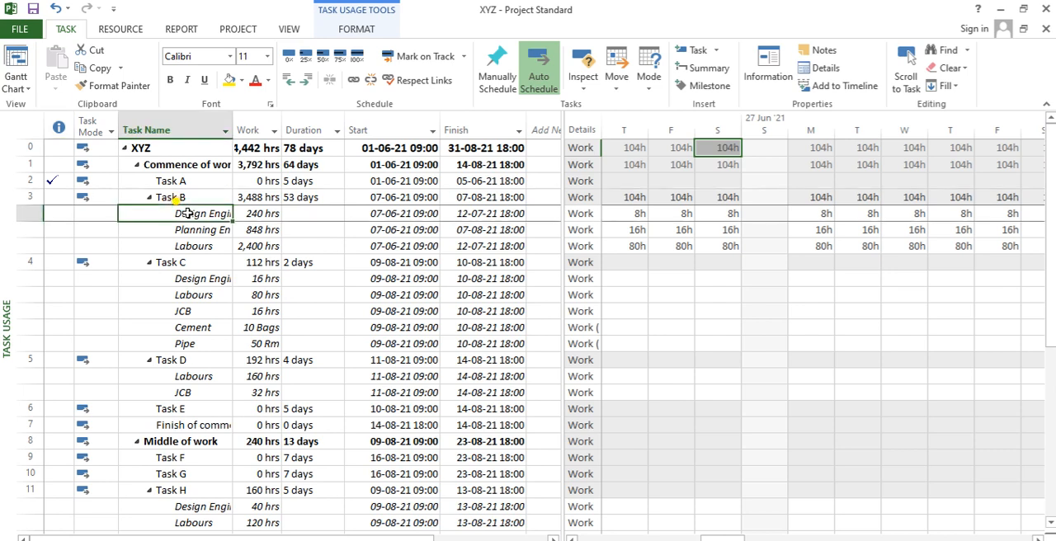
pyautogui.click(188, 213)
pyautogui.press('Down')
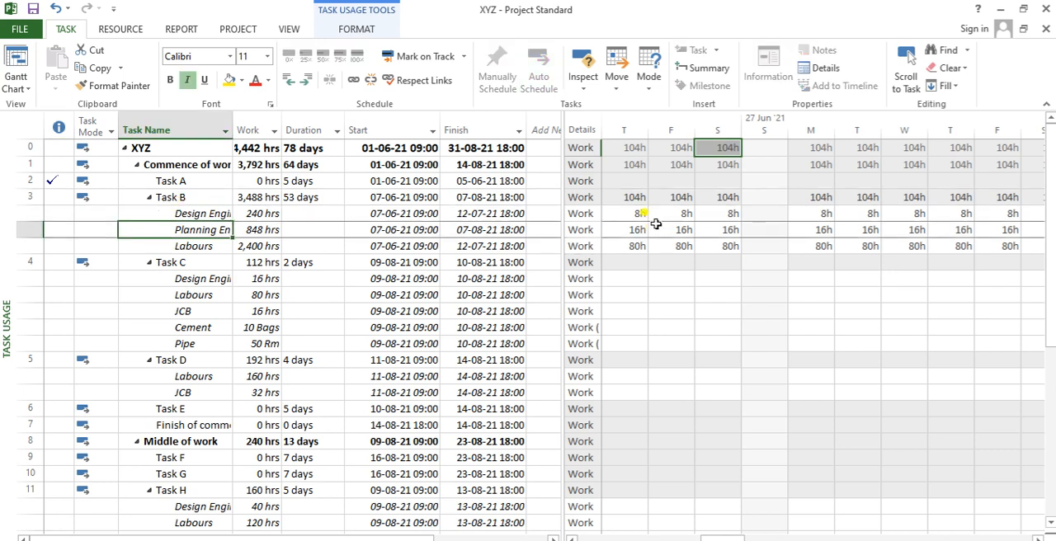
# - Examine the daily work hours of Task B's assigned resources from 20 Jun '21 through late July
pyautogui.click(631, 230)
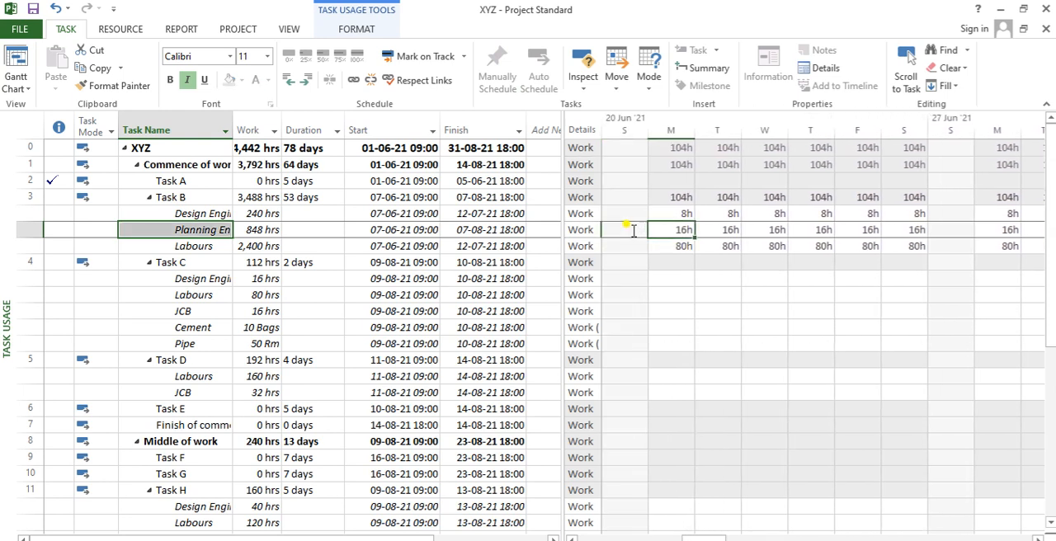
pyautogui.press('Down')
pyautogui.press('Right')
pyautogui.press('Right')
pyautogui.press('Right')
pyautogui.press('Right')
pyautogui.press('Right')
pyautogui.press('Right')
pyautogui.press('Right')
pyautogui.press('Right')
pyautogui.press('Right')
pyautogui.press('Right')
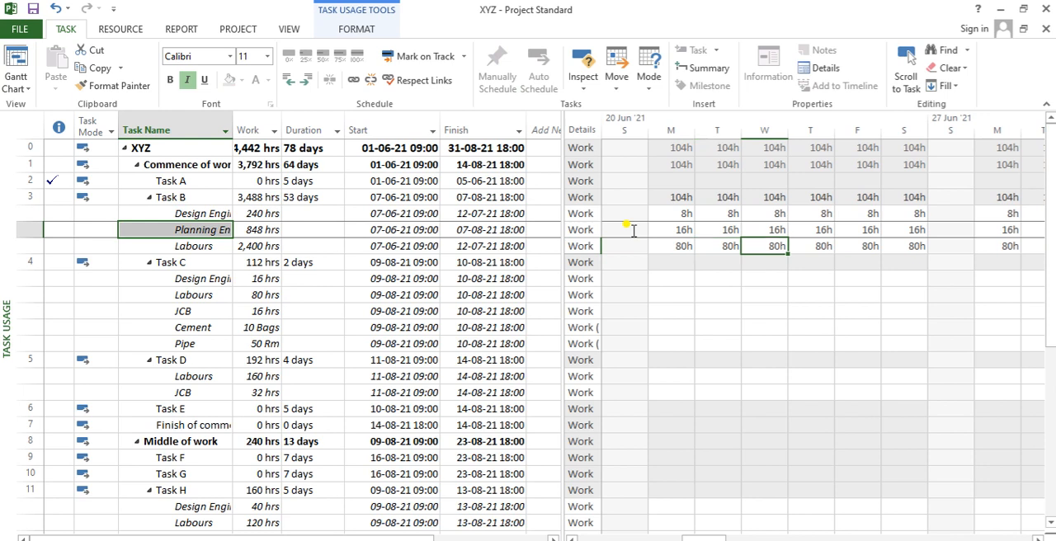
pyautogui.press('Right')
pyautogui.press('Right')
pyautogui.press('Right')
pyautogui.press('Right')
pyautogui.press('Right')
pyautogui.press('Right')
pyautogui.press('Right')
pyautogui.press('Right')
pyautogui.press('Right')
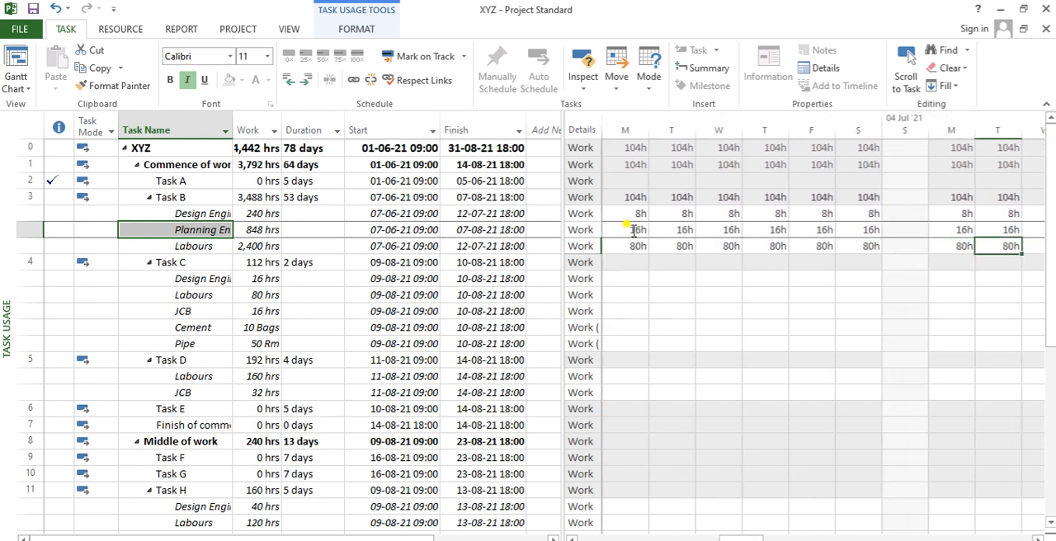
pyautogui.press('Right')
pyautogui.press('Right')
pyautogui.press('Right')
pyautogui.press('Right')
pyautogui.press('Right')
pyautogui.press('Right')
pyautogui.press('Right')
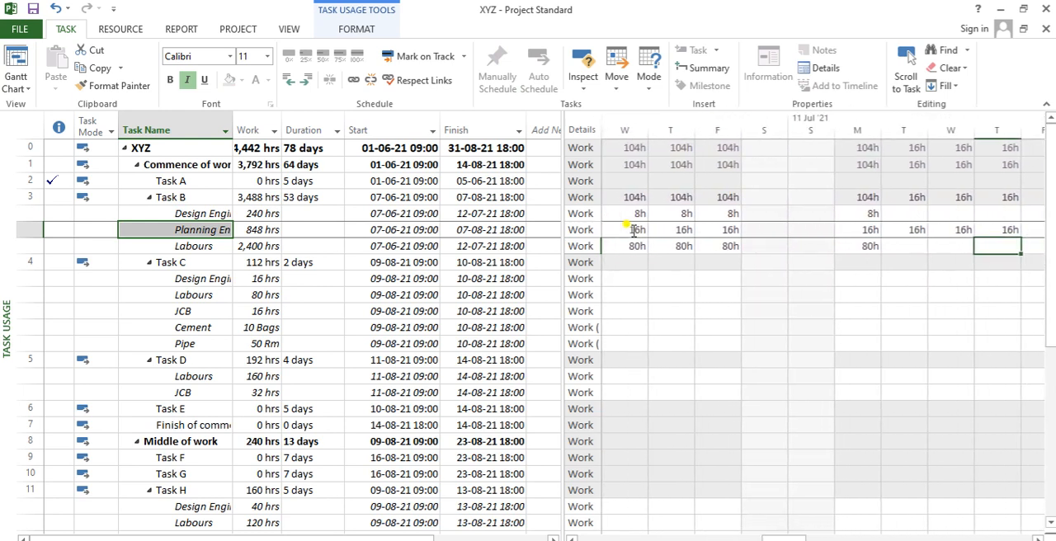
pyautogui.press('Right')
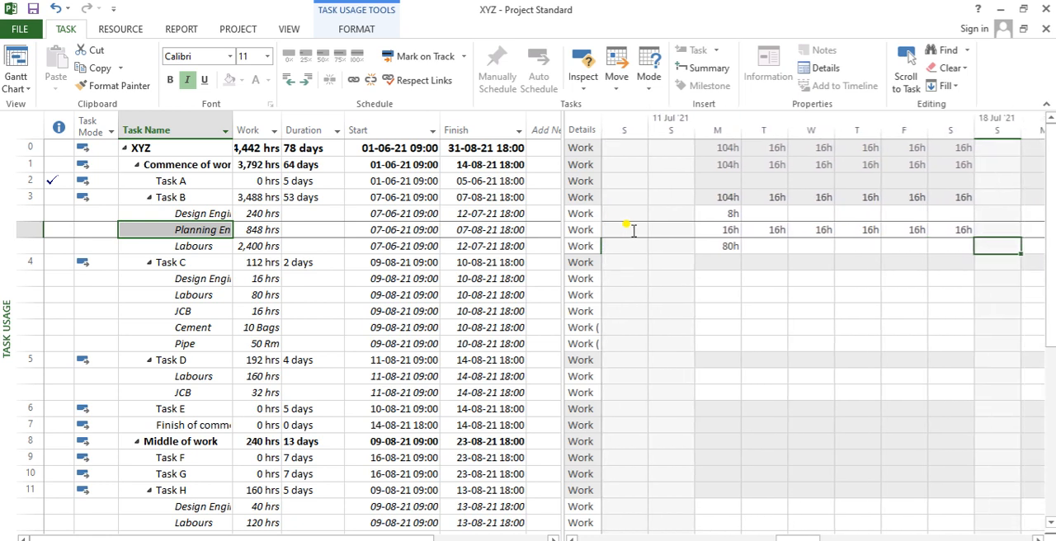
pyautogui.press('Right')
pyautogui.press('Right')
pyautogui.press('Right')
pyautogui.press('Right')
pyautogui.press('Right')
pyautogui.press('Right')
pyautogui.press('Right')
pyautogui.press('Right')
pyautogui.press('Right')
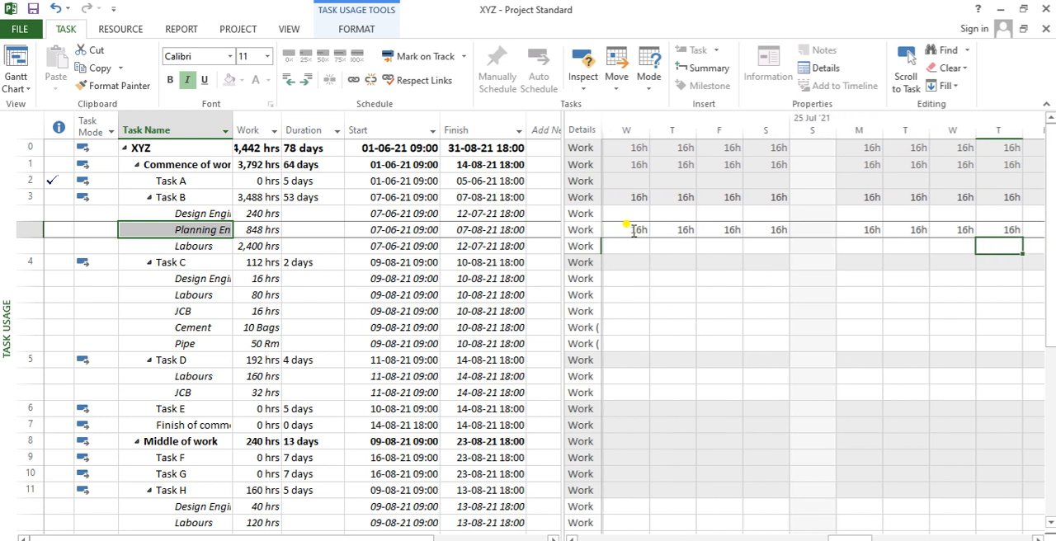
pyautogui.press('Right')
pyautogui.press('Right')
pyautogui.press('Right')
pyautogui.press('Right')
# - Trace the Labours' daily work hours on Task B back to the task's first working day in June
pyautogui.press('Left')
pyautogui.press('Left')
pyautogui.press('Left')
pyautogui.press('Left')
pyautogui.press('Left')
pyautogui.press('Left')
pyautogui.press('Left')
pyautogui.press('Left')
pyautogui.press('Left')
pyautogui.press('Left')
pyautogui.press('Left')
pyautogui.press('Left')
pyautogui.press('Left')
pyautogui.press('Left')
pyautogui.press('Left')
pyautogui.press('Left')
pyautogui.press('Left')
pyautogui.press('Left')
pyautogui.press('Left')
pyautogui.press('Left')
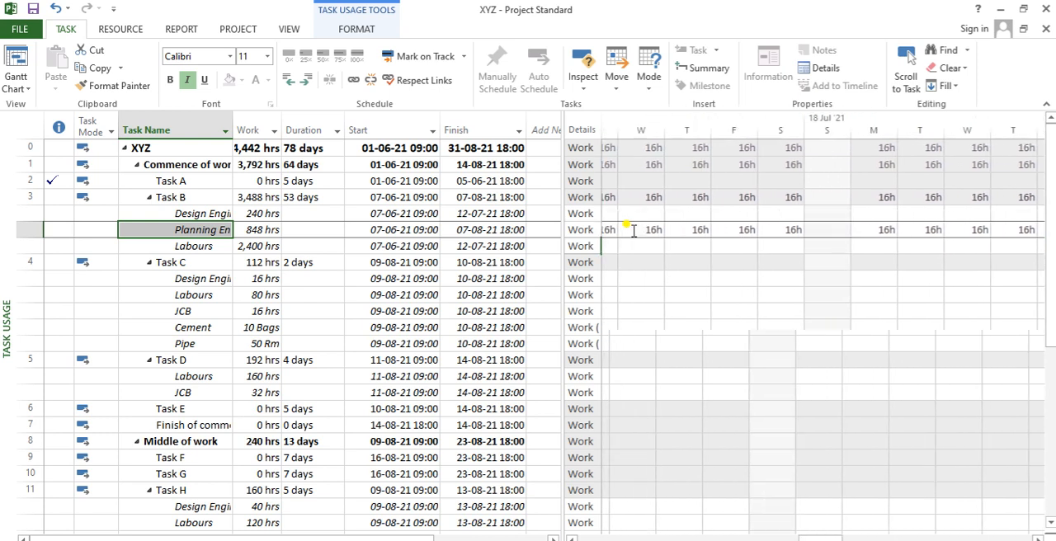
pyautogui.press('Left')
pyautogui.press('Left')
pyautogui.press('Left')
pyautogui.press('Left')
pyautogui.press('Left')
pyautogui.press('Left')
pyautogui.press('Left')
pyautogui.press('Left')
pyautogui.press('Left')
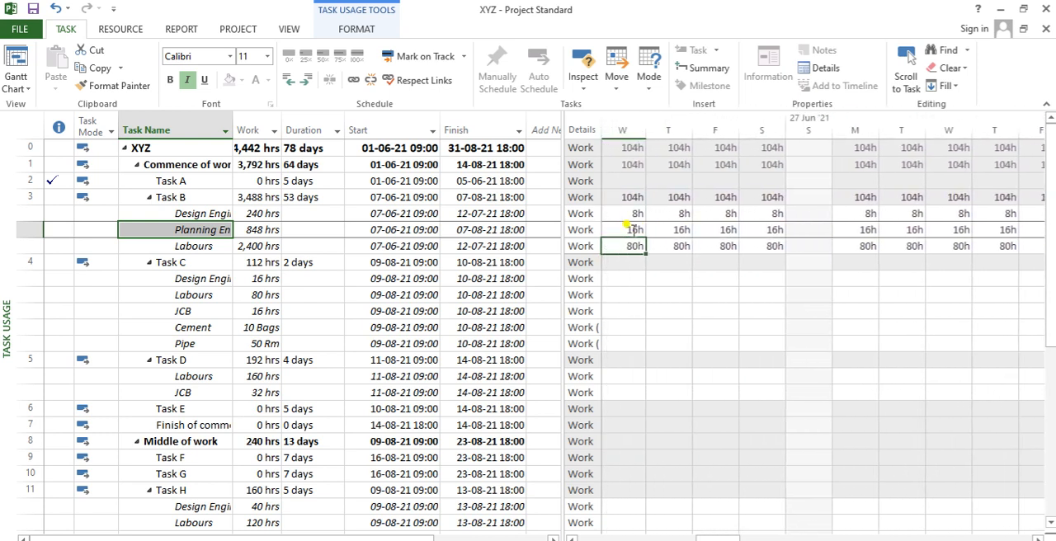
pyautogui.press('Left')
pyautogui.press('Left')
pyautogui.press('Left')
pyautogui.press('Left')
pyautogui.press('Left')
pyautogui.press('Left')
pyautogui.press('Left')
pyautogui.press('Left')
pyautogui.press('Left')
pyautogui.press('Left')
pyautogui.press('Left')
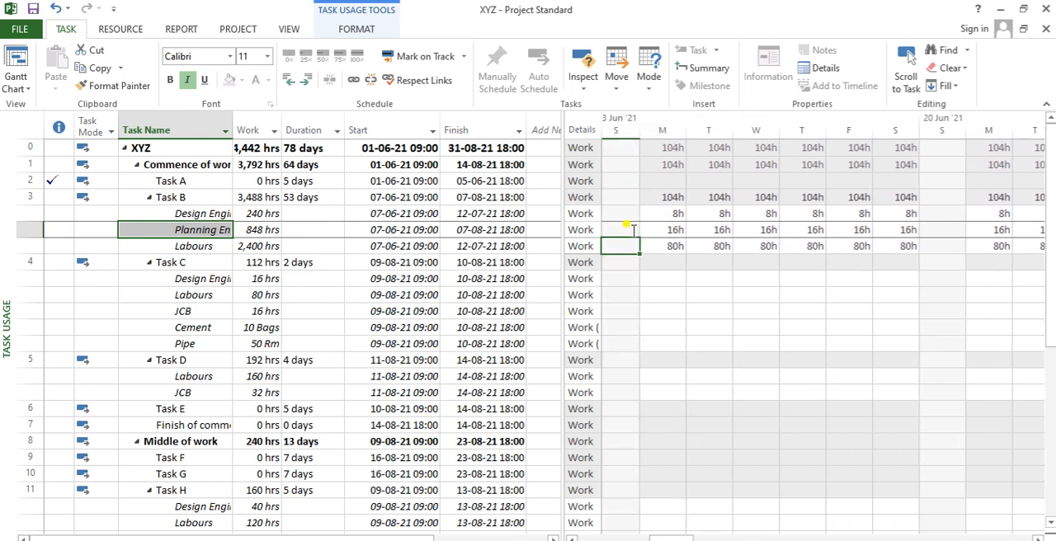
pyautogui.press('Left')
pyautogui.press('Left')
pyautogui.press('Right')
pyautogui.press('Right')
pyautogui.press('Right')
pyautogui.press('Right')
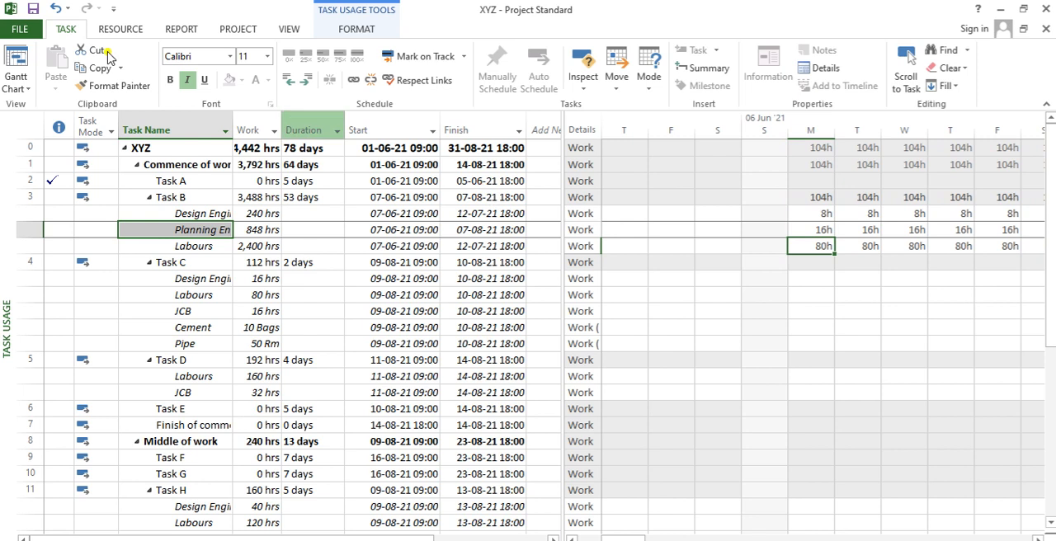
# - Return to the Gantt Chart view and check Task B's total Work hours
pyautogui.click(15, 60)
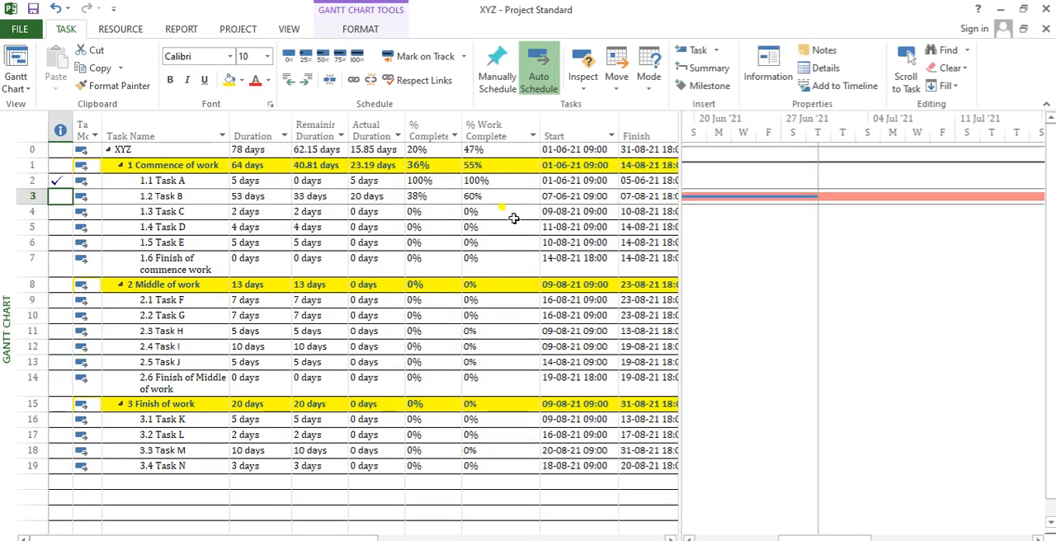
pyautogui.press('Right')
pyautogui.press('Right')
pyautogui.press('Right')
pyautogui.press('Right')
pyautogui.press('Right')
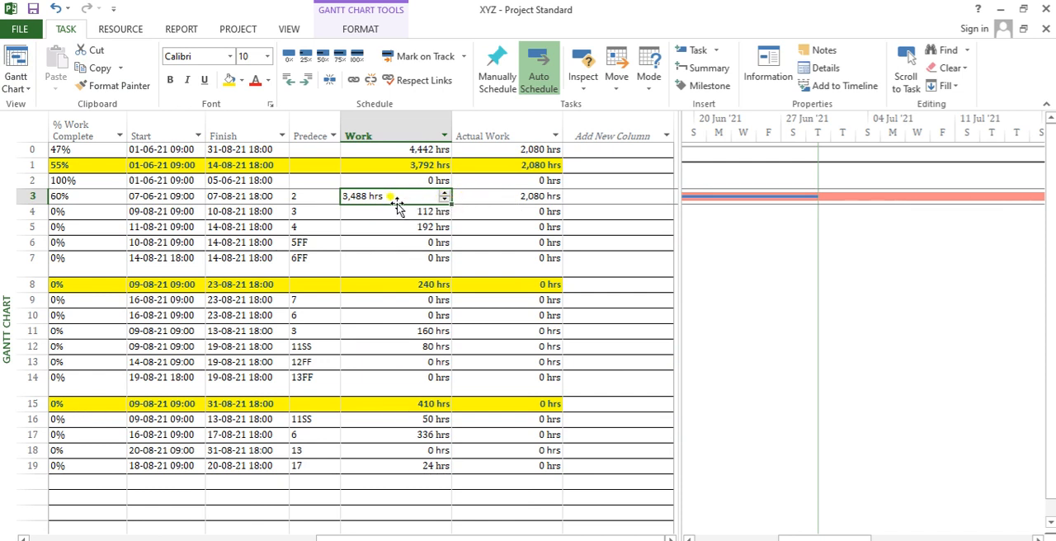
# - Switch to the Task Usage view and go through Task B's daily work totals in the week of 06 Jun '21
pyautogui.click(18, 82)
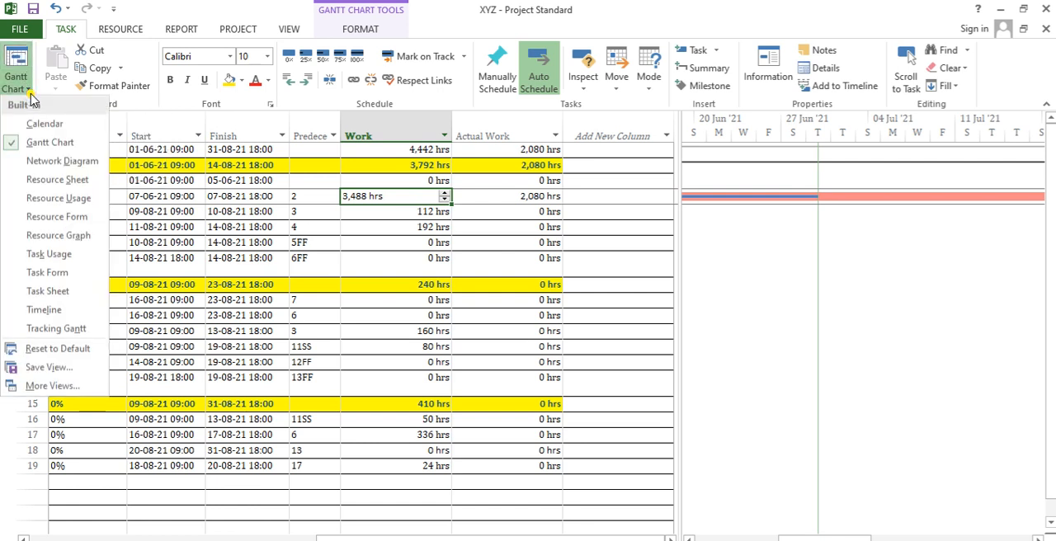
pyautogui.click(49, 254)
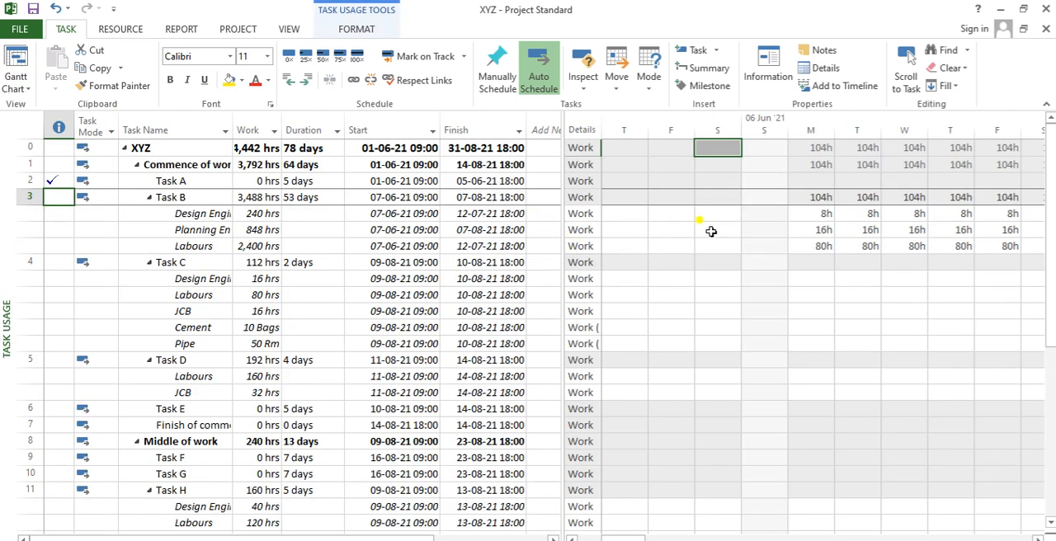
pyautogui.click(821, 194)
pyautogui.press('Right')
pyautogui.press('Right')
pyautogui.press('Right')
pyautogui.press('Right')
pyautogui.press('Right')
pyautogui.press('Right')
pyautogui.press('Right')
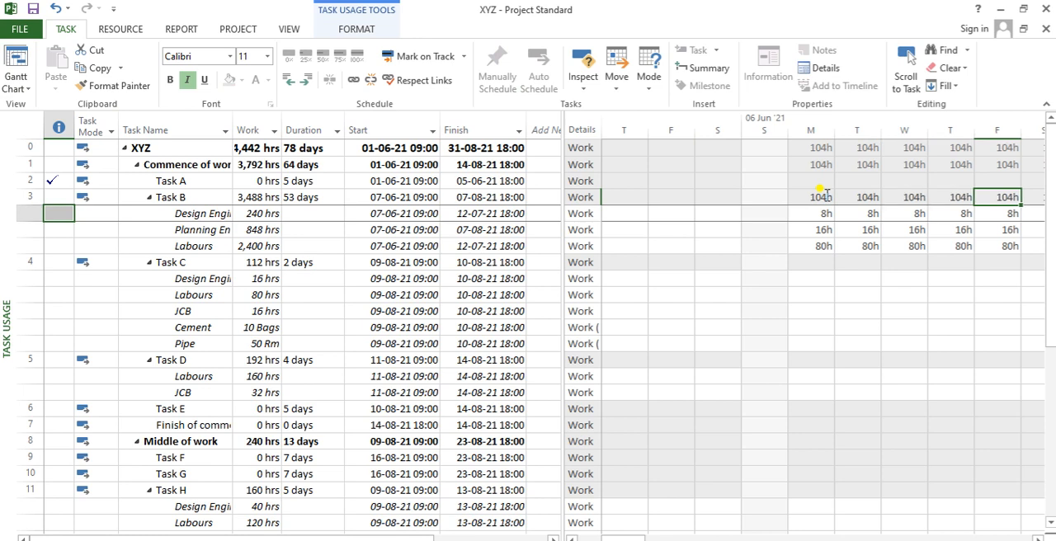
# - Examine how Task B's daily work totals are distributed from 13 Jun '21 through the week of 08 Aug '21
pyautogui.press('Right')
pyautogui.press('Right')
pyautogui.press('Right')
pyautogui.press('Right')
pyautogui.press('Right')
pyautogui.press('Right')
pyautogui.press('Right')
pyautogui.press('Right')
pyautogui.press('Right')
pyautogui.press('Right')
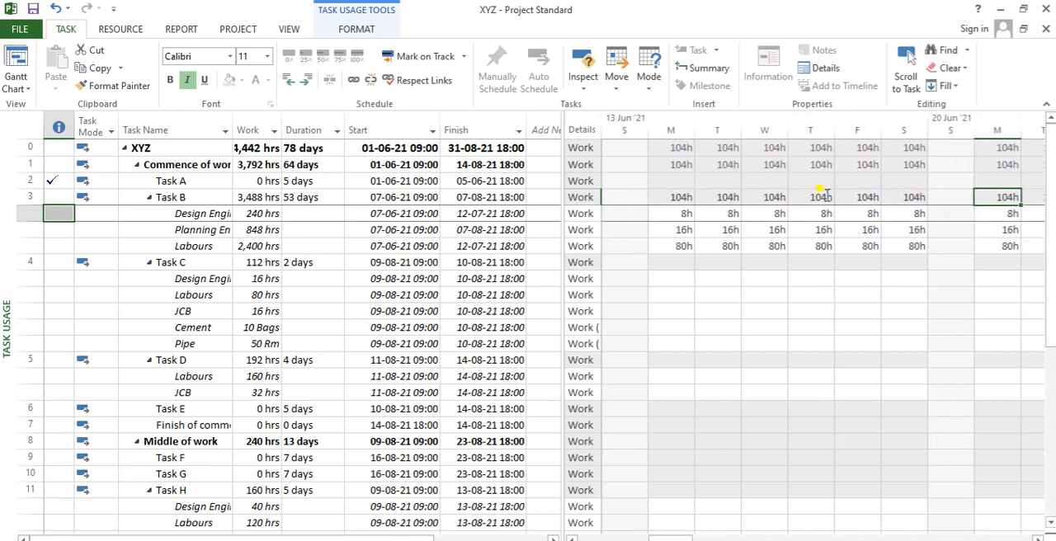
pyautogui.press('Right')
pyautogui.press('Right')
pyautogui.press('Right')
pyautogui.press('Right')
pyautogui.press('Right')
pyautogui.press('Right')
pyautogui.press('Right')
pyautogui.press('Right')
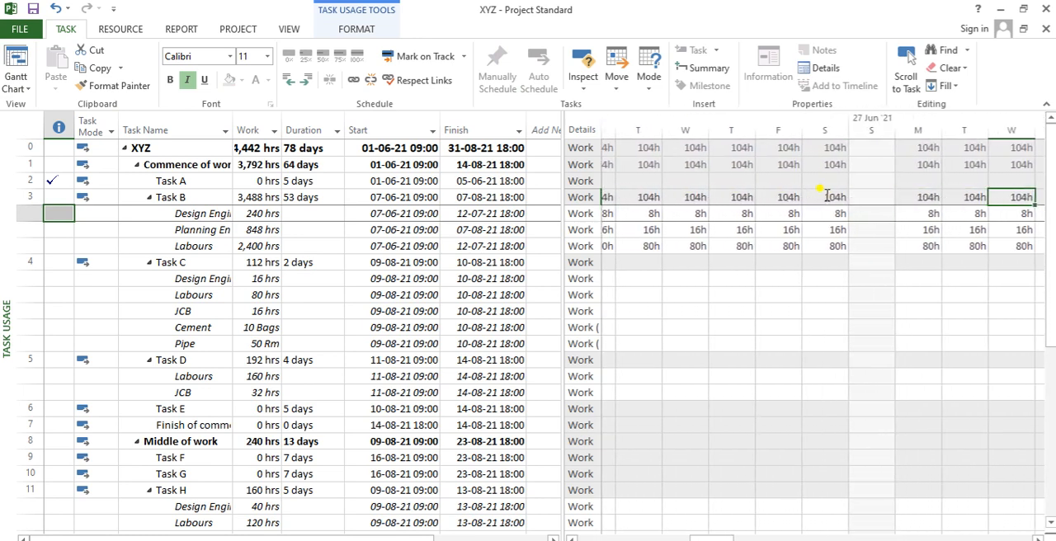
pyautogui.press('Right')
pyautogui.press('Right')
pyautogui.press('Right')
pyautogui.press('Right')
pyautogui.press('Right')
pyautogui.press('Right')
pyautogui.press('Right')
pyautogui.press('Right')
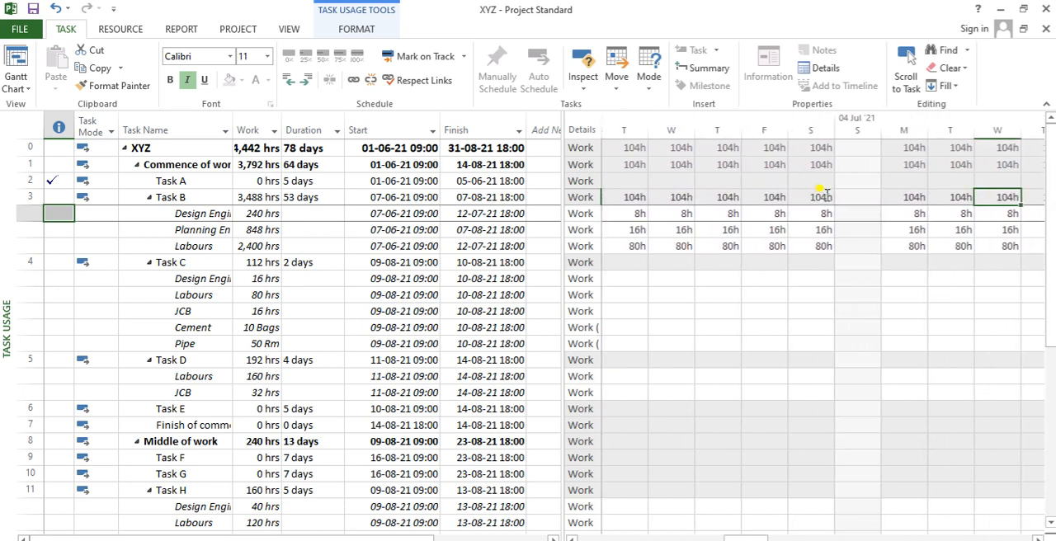
pyautogui.press('Right')
pyautogui.press('Right')
pyautogui.press('Right')
pyautogui.press('Right')
pyautogui.press('Right')
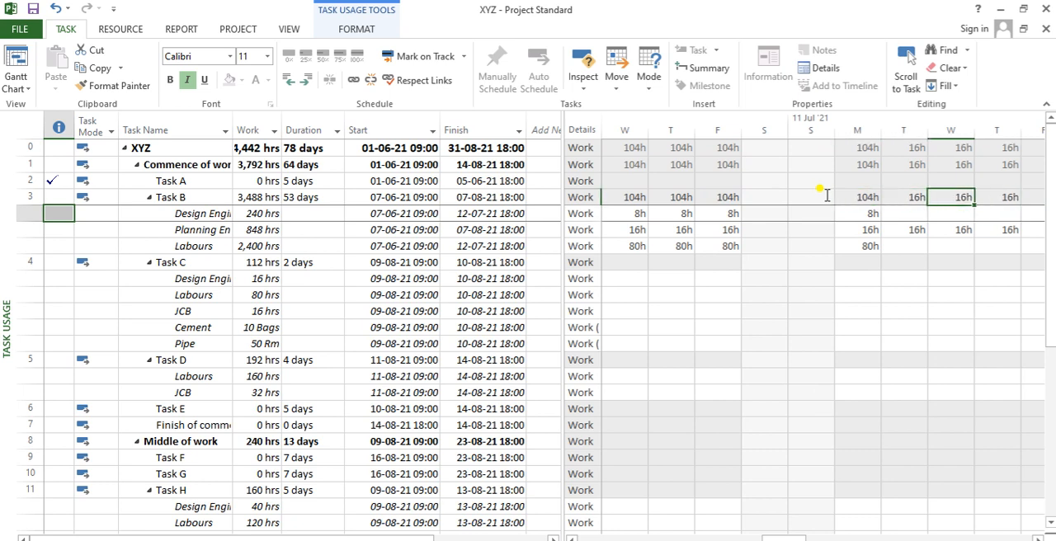
pyautogui.press('Right')
pyautogui.press('Right')
pyautogui.press('Right')
pyautogui.press('Right')
pyautogui.press('Right')
pyautogui.press('Right')
pyautogui.press('Right')
pyautogui.press('Right')
pyautogui.press('Right')
pyautogui.press('Right')
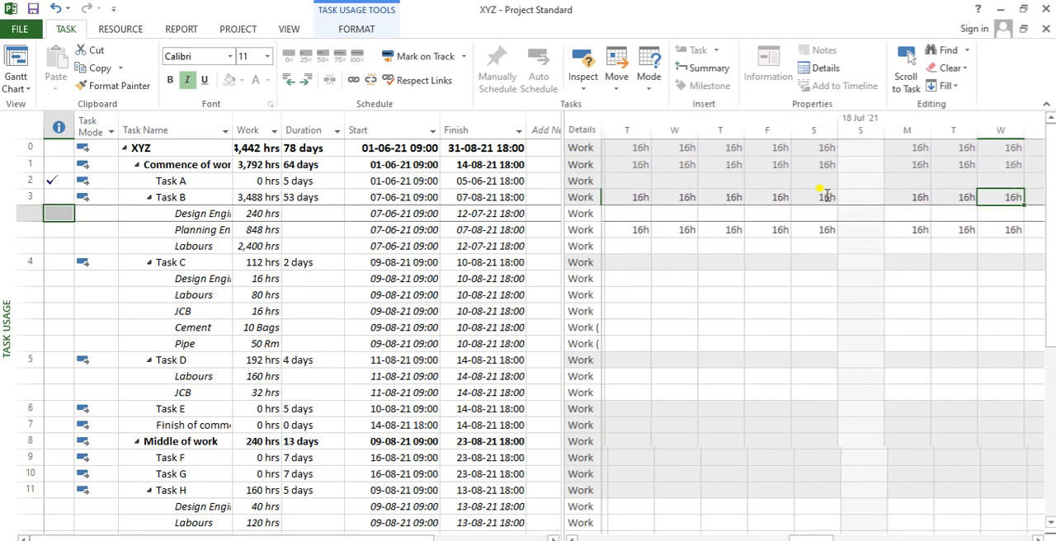
pyautogui.press('Right')
pyautogui.press('Right')
pyautogui.press('Right')
pyautogui.press('Right')
pyautogui.press('Right')
pyautogui.press('Right')
pyautogui.press('Right')
pyautogui.press('Right')
pyautogui.press('Right')
pyautogui.press('Right')
pyautogui.press('Right')
pyautogui.press('Right')
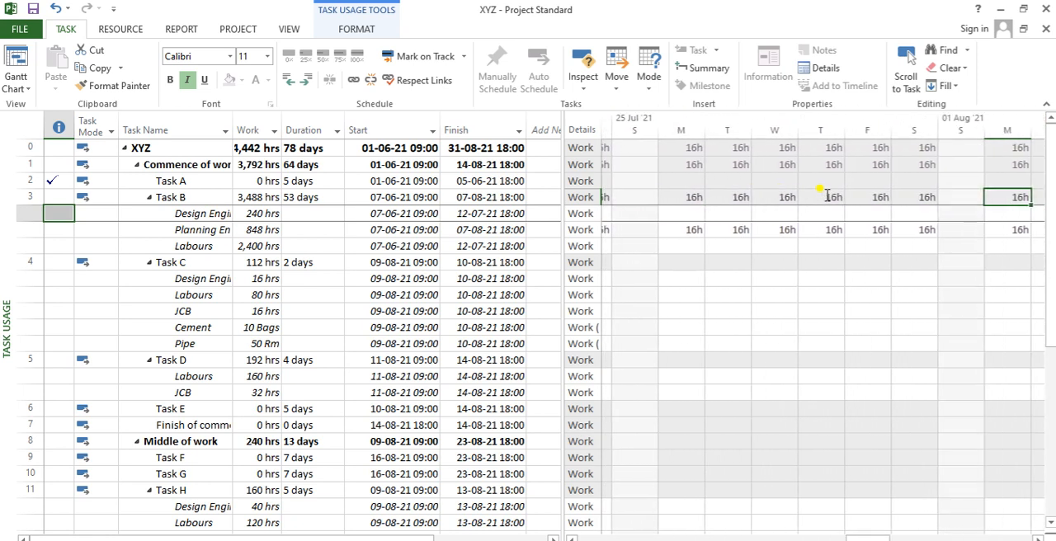
pyautogui.press('Right')
pyautogui.press('Right')
pyautogui.press('Right')
pyautogui.press('Right')
pyautogui.press('Right')
pyautogui.press('Right')
pyautogui.press('Right')
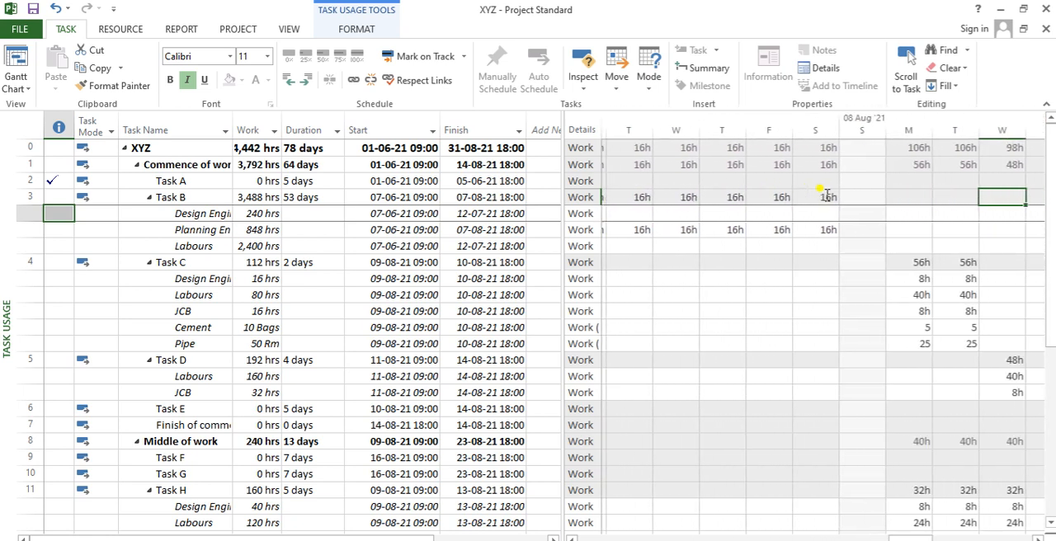
# - Trace Task B's daily work totals back from August to the week before 27 Jun '21
pyautogui.press('Down')
pyautogui.press('Left')
pyautogui.press('Left')
pyautogui.press('Left')
pyautogui.press('Left')
pyautogui.press('Left')
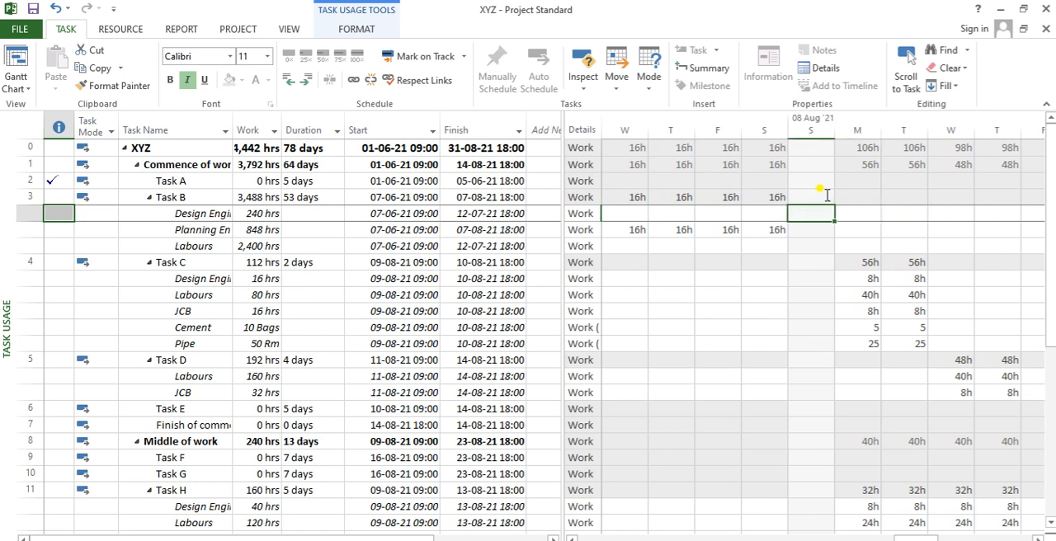
pyautogui.press('Up')
pyautogui.press('Left')
pyautogui.press('Left')
pyautogui.press('Left')
pyautogui.press('Left')
pyautogui.press('Left')
pyautogui.press('Left')
pyautogui.press('Left')
pyautogui.press('Left')
pyautogui.press('Left')
pyautogui.press('Left')
pyautogui.press('Left')
pyautogui.press('Left')
pyautogui.press('Left')
pyautogui.press('Left')
pyautogui.press('Left')
pyautogui.press('Left')
pyautogui.press('Left')
pyautogui.press('Left')
pyautogui.press('Left')
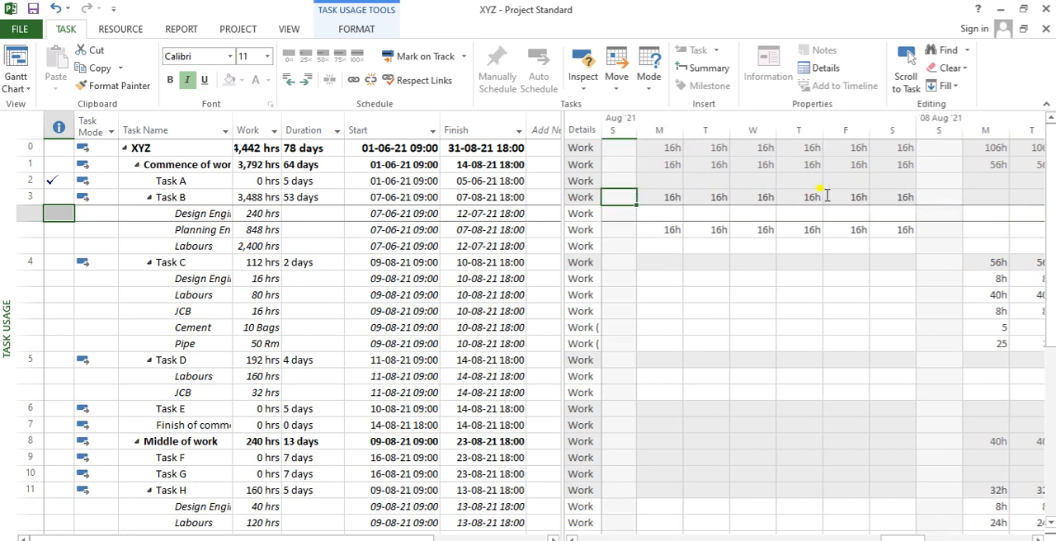
pyautogui.press('Left')
pyautogui.press('Left')
pyautogui.press('Left')
pyautogui.press('Left')
pyautogui.press('Left')
pyautogui.press('Left')
pyautogui.press('Left')
pyautogui.press('Left')
pyautogui.press('Left')
pyautogui.press('Left')
pyautogui.press('Left')
pyautogui.press('Left')
pyautogui.press('Left')
pyautogui.press('Left')
pyautogui.press('Left')
pyautogui.press('Left')
pyautogui.press('Left')
pyautogui.press('Left')
pyautogui.press('Left')
pyautogui.press('Left')
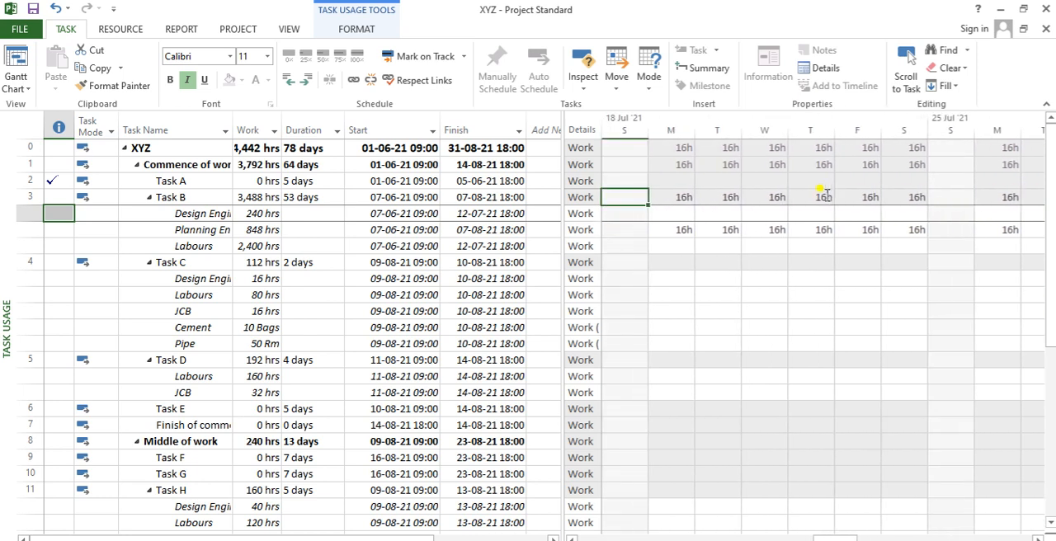
pyautogui.press('Left')
pyautogui.press('Left')
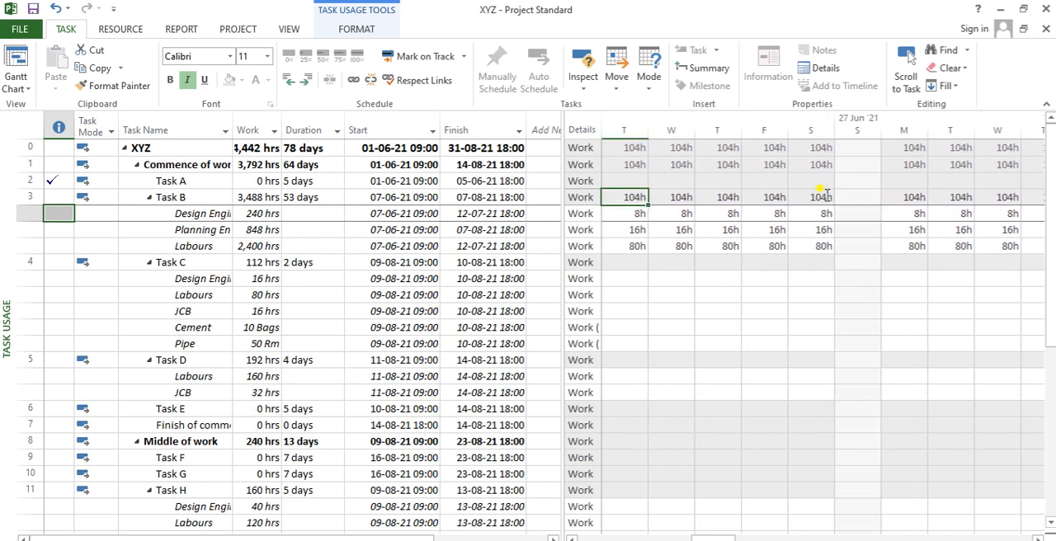
# - Return to the Gantt Chart view and compare Task B's Duration, % Complete and % Work Complete
pyautogui.click(23, 59)
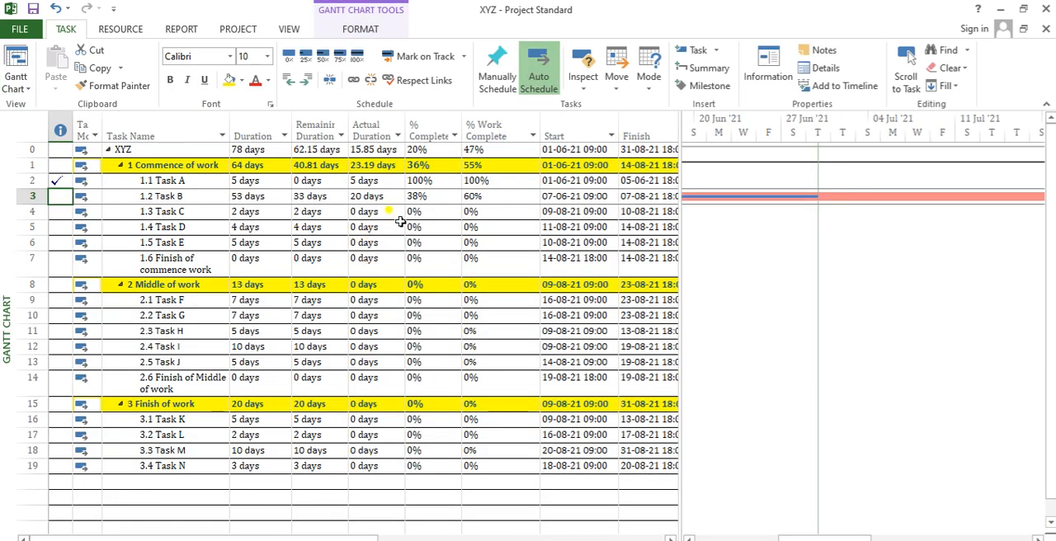
pyautogui.click(442, 195)
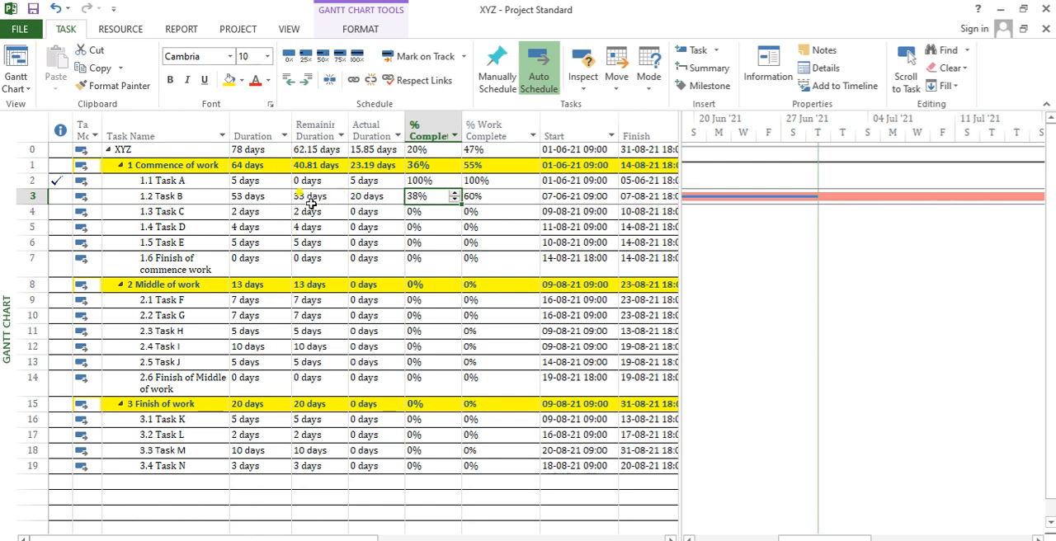
pyautogui.click(258, 198)
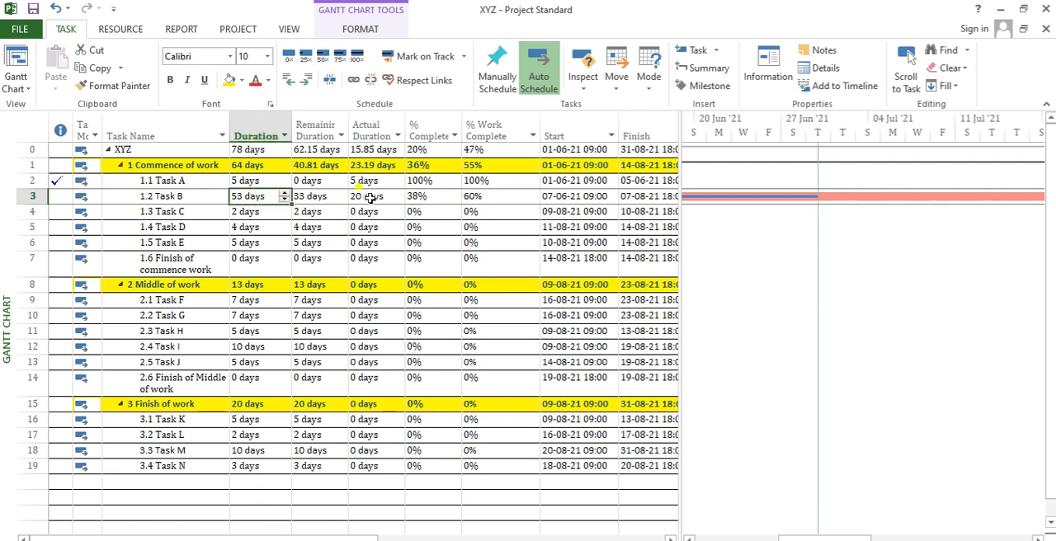
pyautogui.click(424, 196)
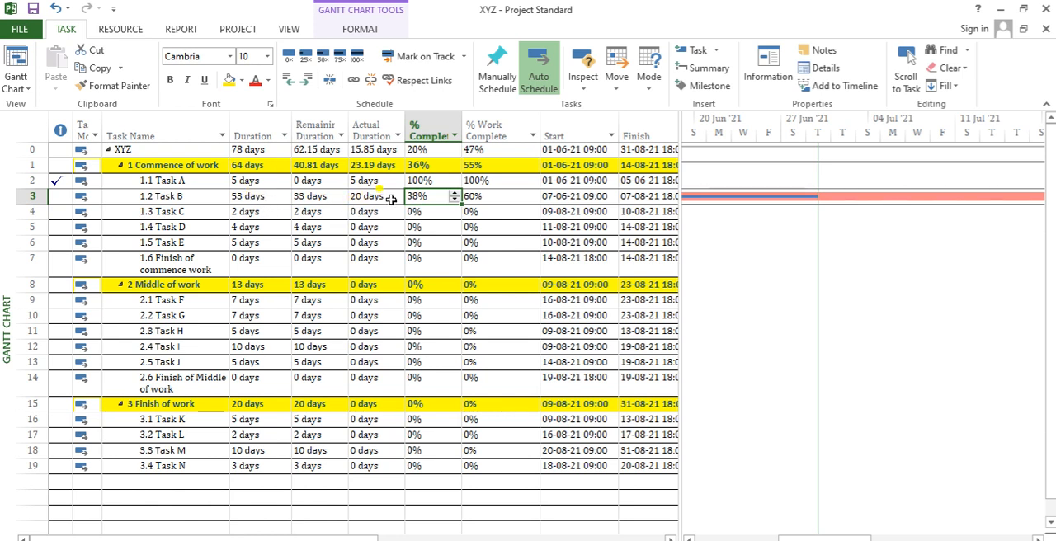
pyautogui.click(487, 196)
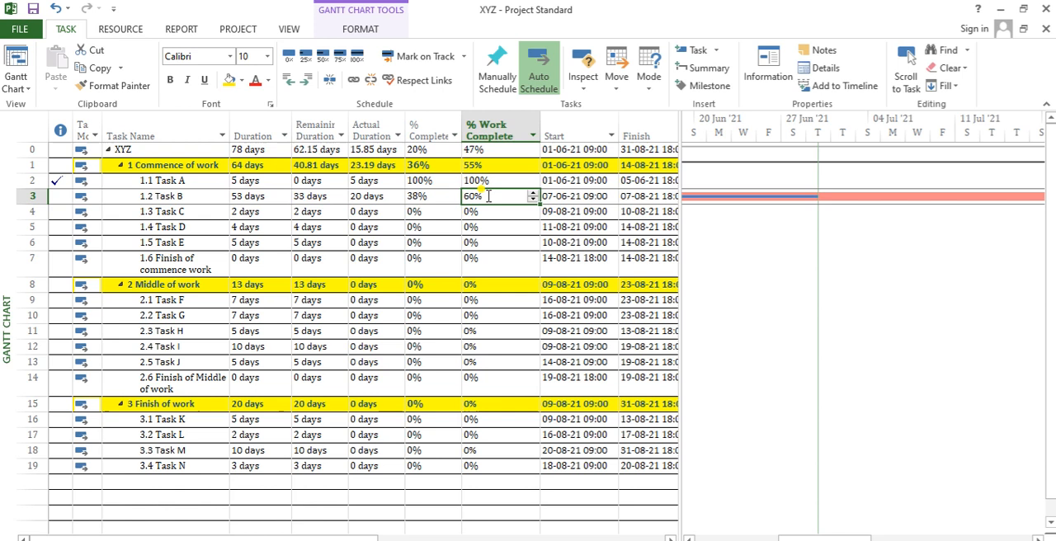
# - Check Task B's % Complete against its Duration and Actual Duration
pyautogui.press('Left')
pyautogui.press('Left')
pyautogui.press('Left')
pyautogui.press('Left')
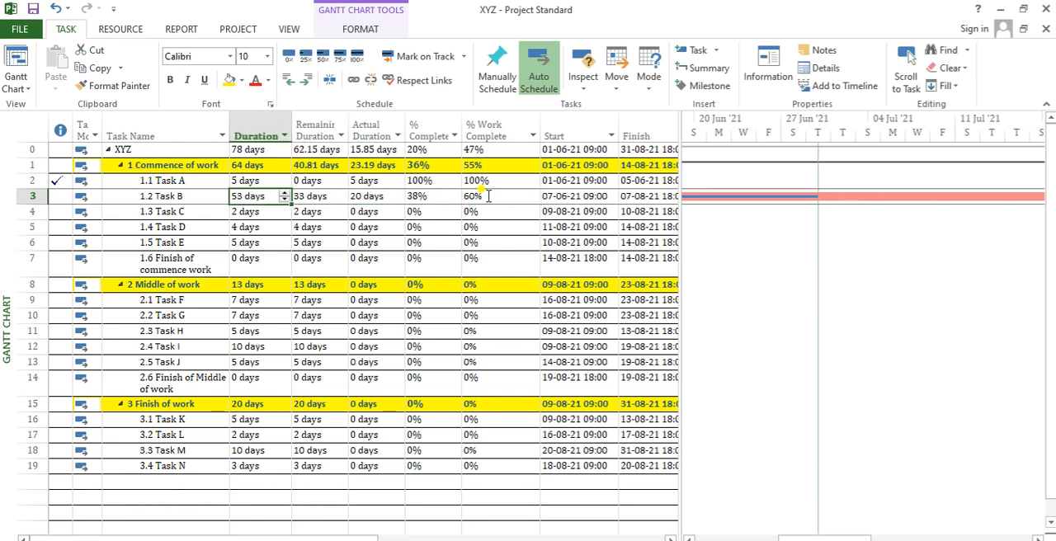
pyautogui.press('Right')
pyautogui.press('Right')
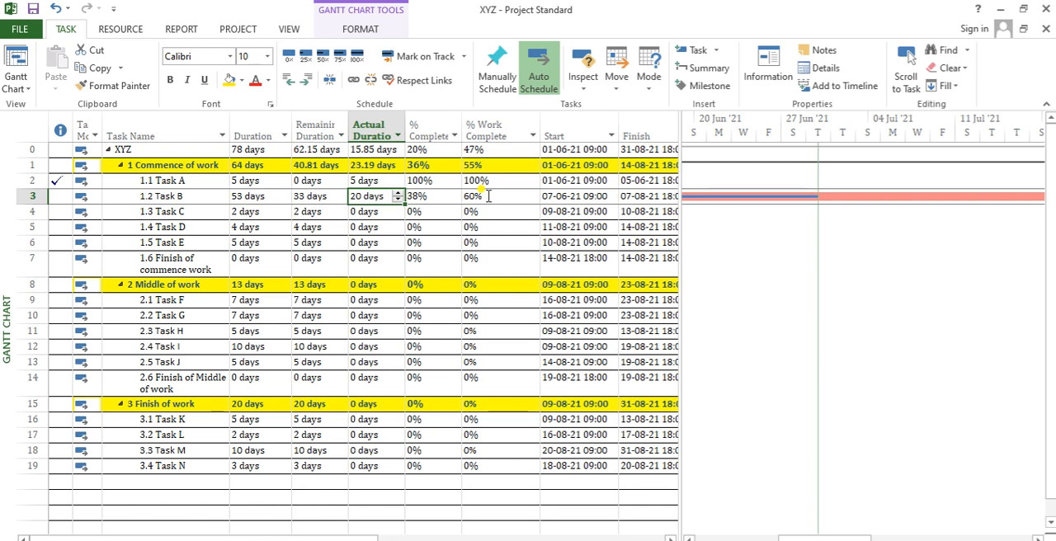
pyautogui.click(260, 195)
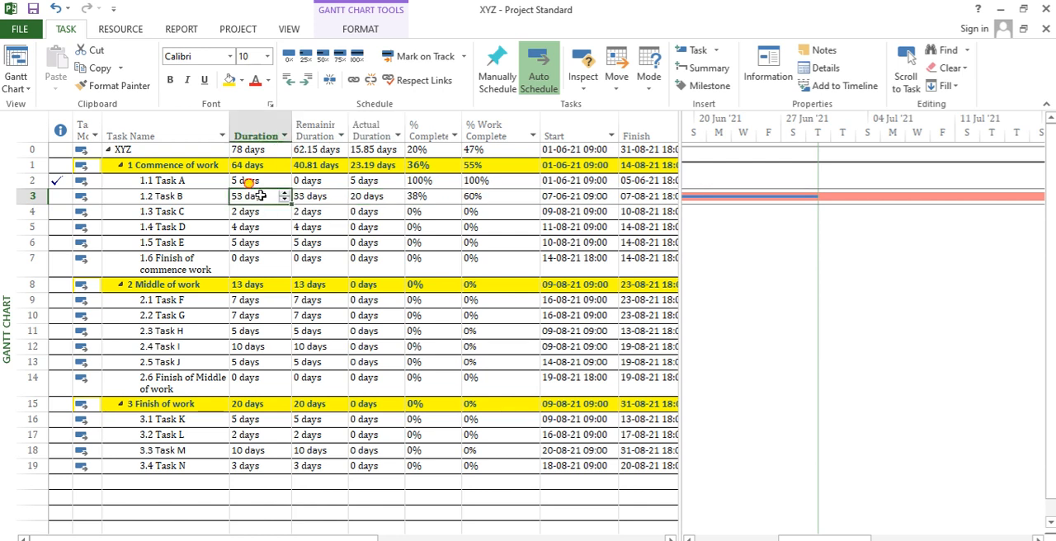
pyautogui.press('Right')
pyautogui.press('Right')
pyautogui.press('Right')
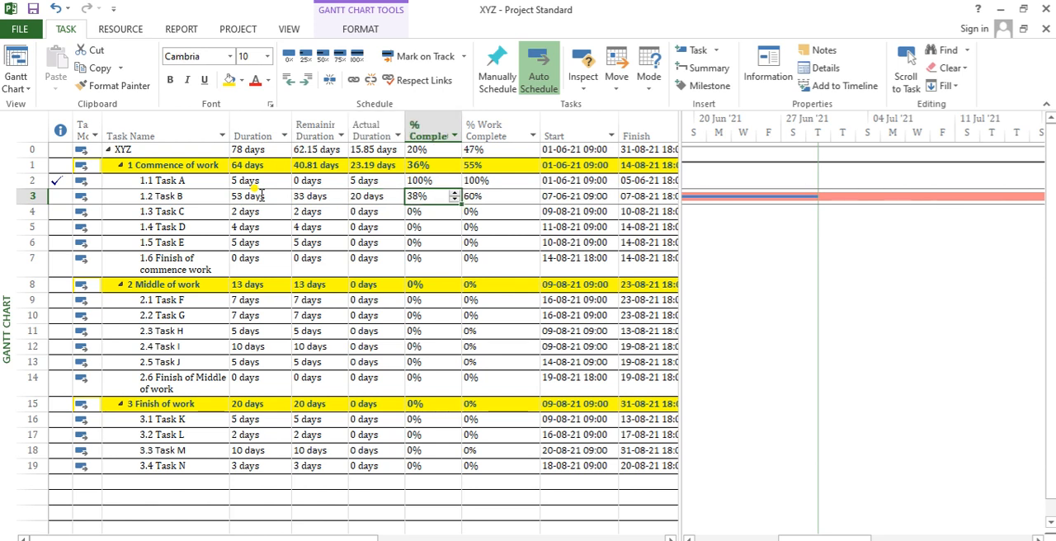
# - Check Task B's % Work Complete against its Work and Actual Work hours
pyautogui.press('Right')
pyautogui.press('Right')
pyautogui.press('Right')
pyautogui.press('Right')
pyautogui.press('Right')
pyautogui.press('Right')
pyautogui.press('Right')
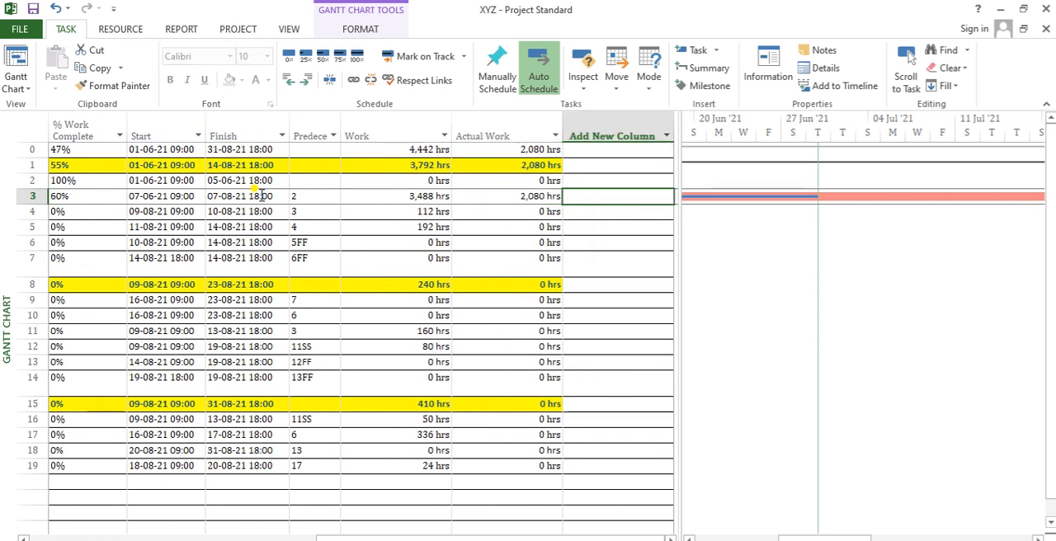
pyautogui.press('Left')
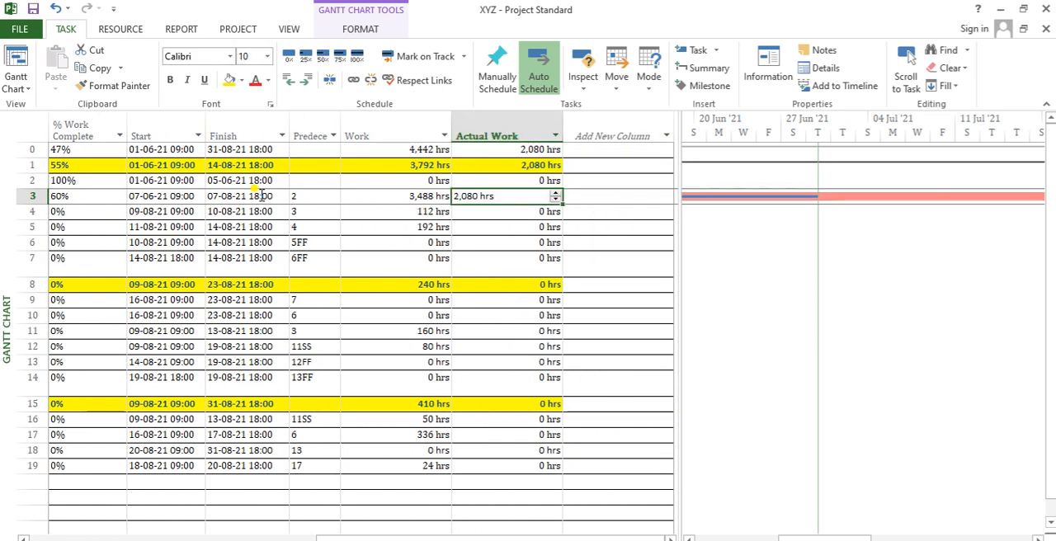
pyautogui.press('Left')
pyautogui.press('Left')
pyautogui.press('Left')
pyautogui.press('Left')
pyautogui.press('Left')
pyautogui.press('Left')
pyautogui.press('Left')
pyautogui.press('Left')
pyautogui.press('Left')
pyautogui.press('Left')
pyautogui.press('Left')
pyautogui.press('Left')
pyautogui.press('Right')
pyautogui.press('Right')
pyautogui.press('Right')
pyautogui.press('Right')
pyautogui.press('Right')
pyautogui.press('Right')
pyautogui.press('Right')
pyautogui.press('Right')
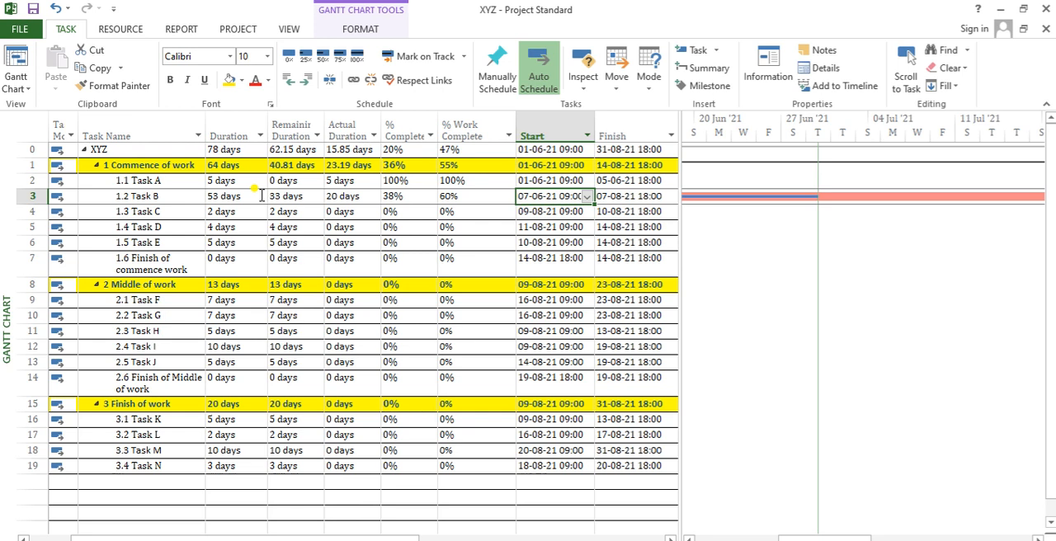
pyautogui.press('Left')
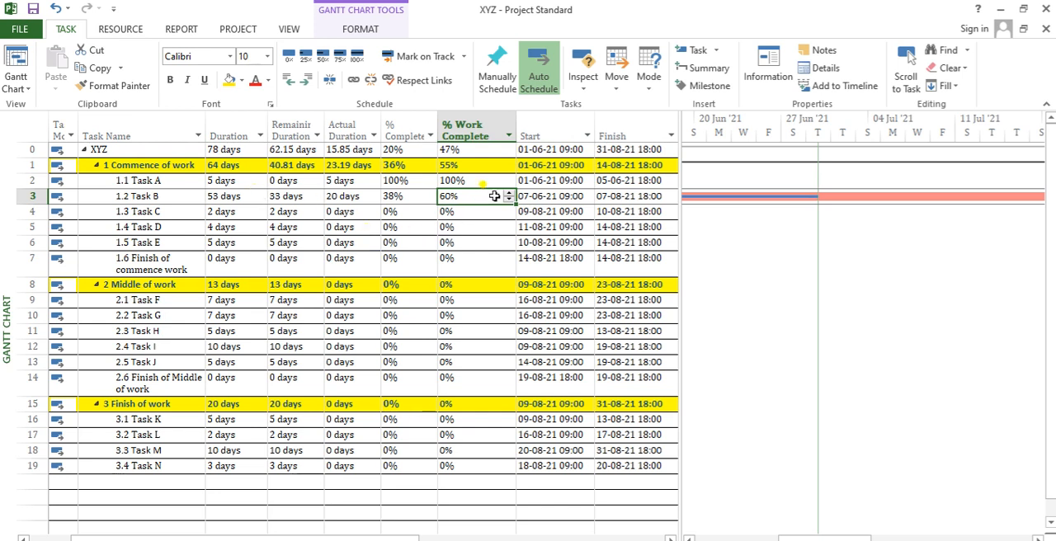
# - Compare the % Complete and % Work Complete values of the tasks under Commence of work
pyautogui.moveTo(475, 182); pyautogui.dragTo(457, 244)
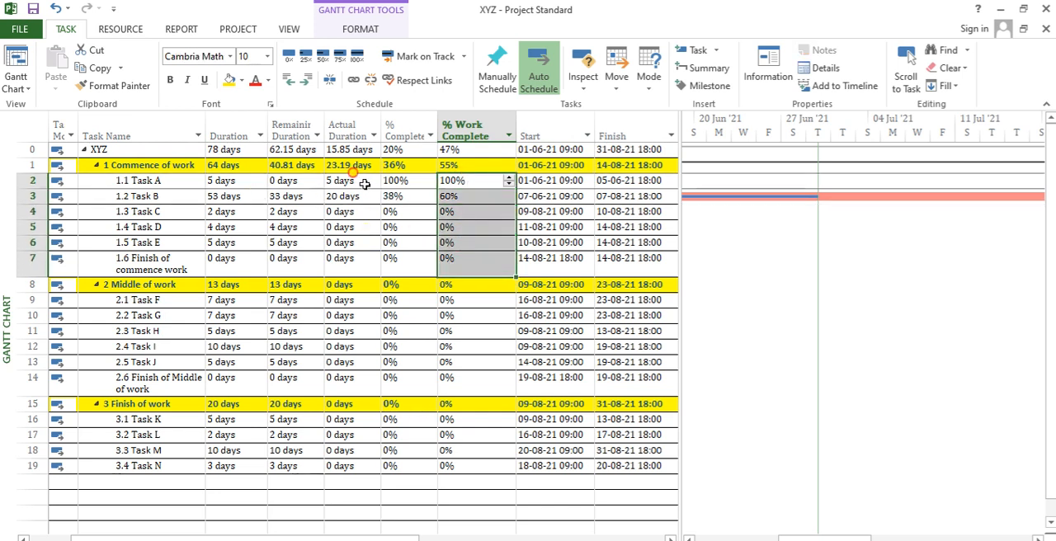
pyautogui.moveTo(368, 181); pyautogui.dragTo(528, 264)
pyautogui.moveTo(492, 180); pyautogui.dragTo(357, 244)
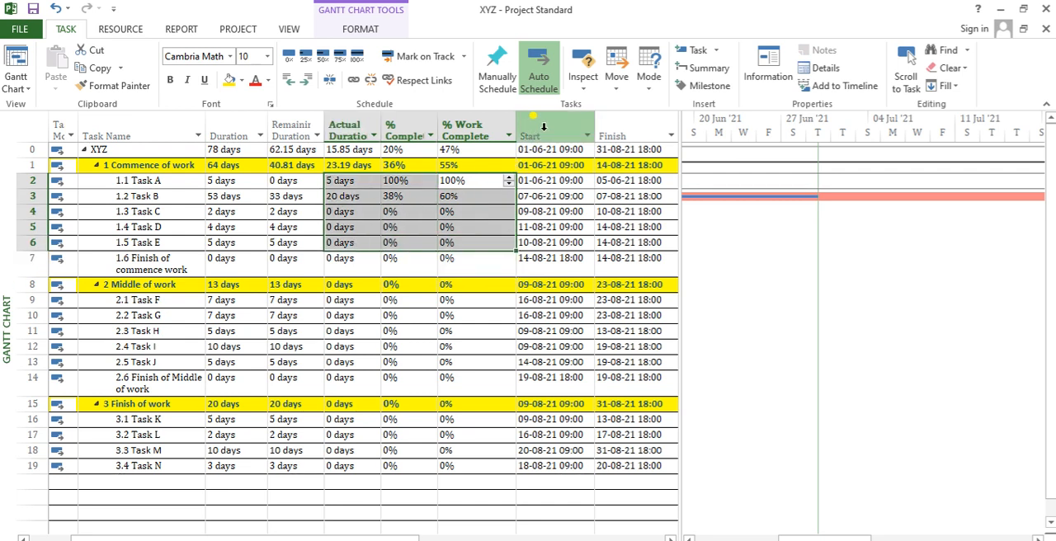
pyautogui.moveTo(402, 180); pyautogui.dragTo(412, 221)
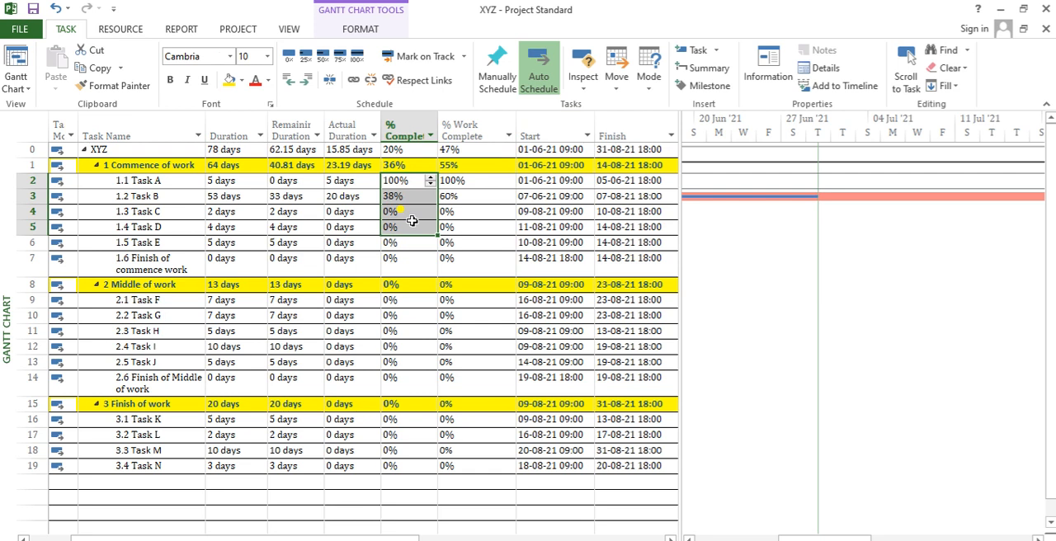
pyautogui.press('Right')
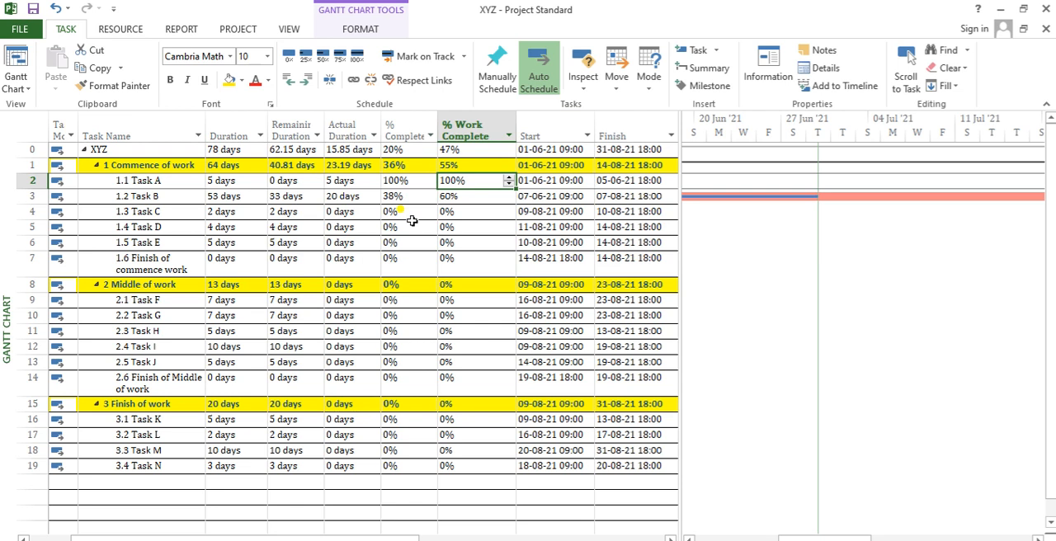
# - Insert a Physical % Complete column between the % Work Complete and Start columns
pyautogui.rightClick(534, 129)
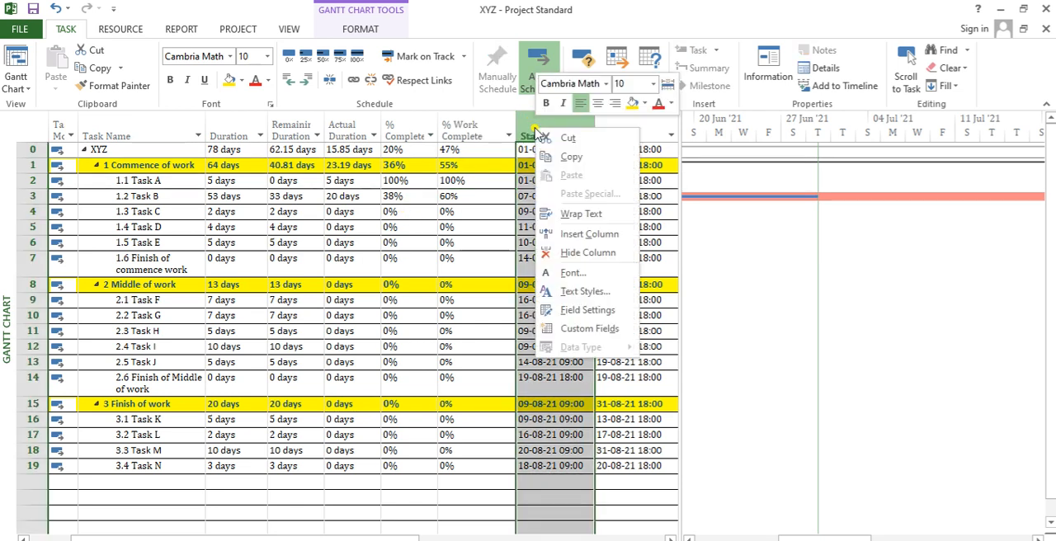
pyautogui.click(569, 235)
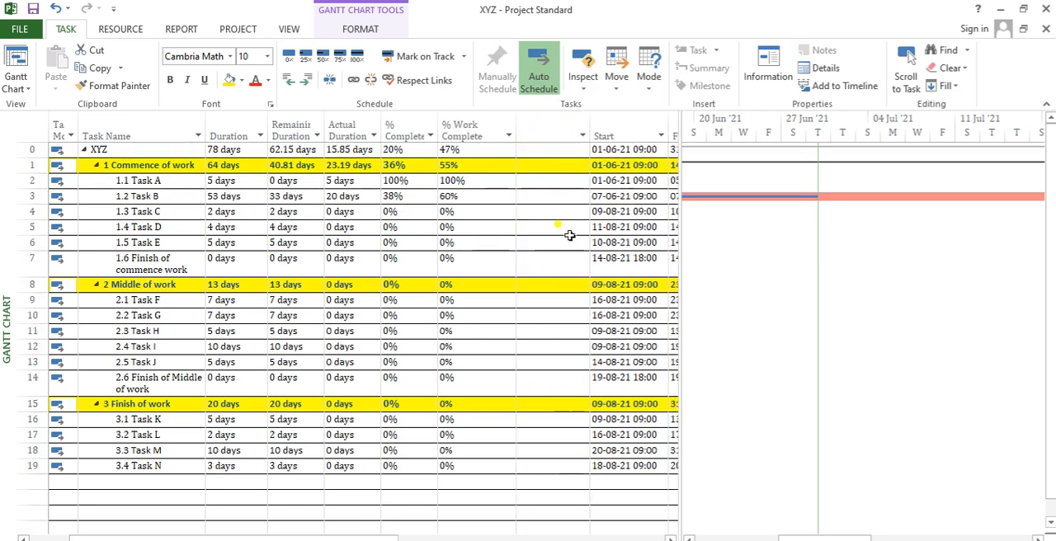
pyautogui.write('physic')
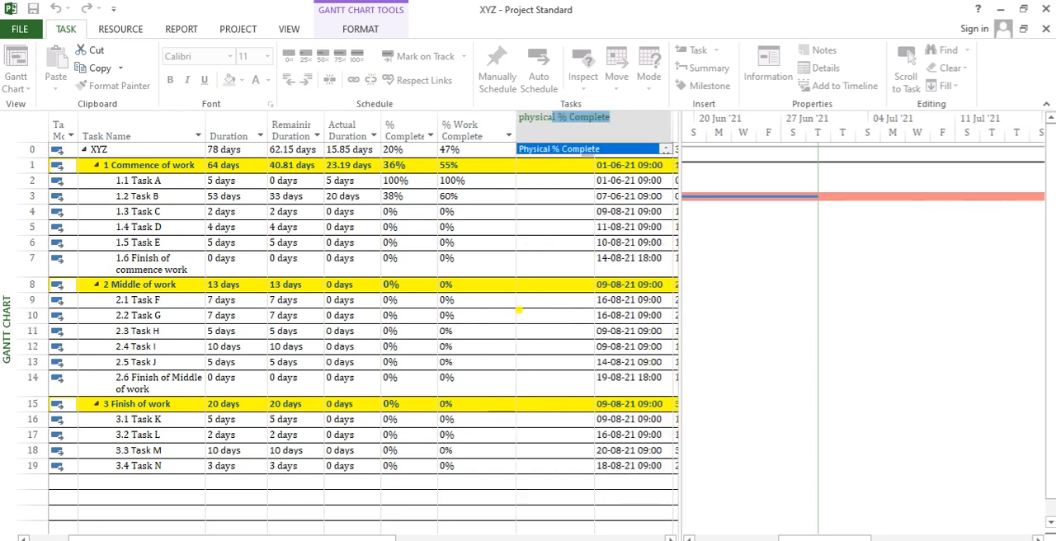
pyautogui.write('a')
pyautogui.press('Return')
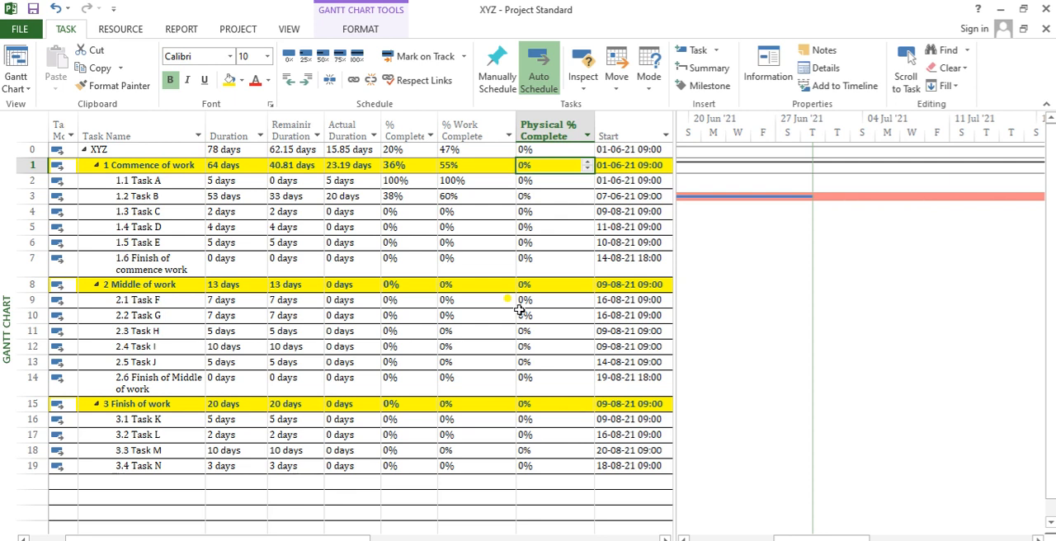
# - Narrow the % Work Complete column and fit the Physical % Complete column to its contents
pyautogui.moveTo(516, 131); pyautogui.dragTo(499, 130)
pyautogui.moveTo(577, 126)
pyautogui.mouseDown()
pyautogui.moveTo(561, 125)
pyautogui.moveTo(572, 124)
pyautogui.mouseUp()
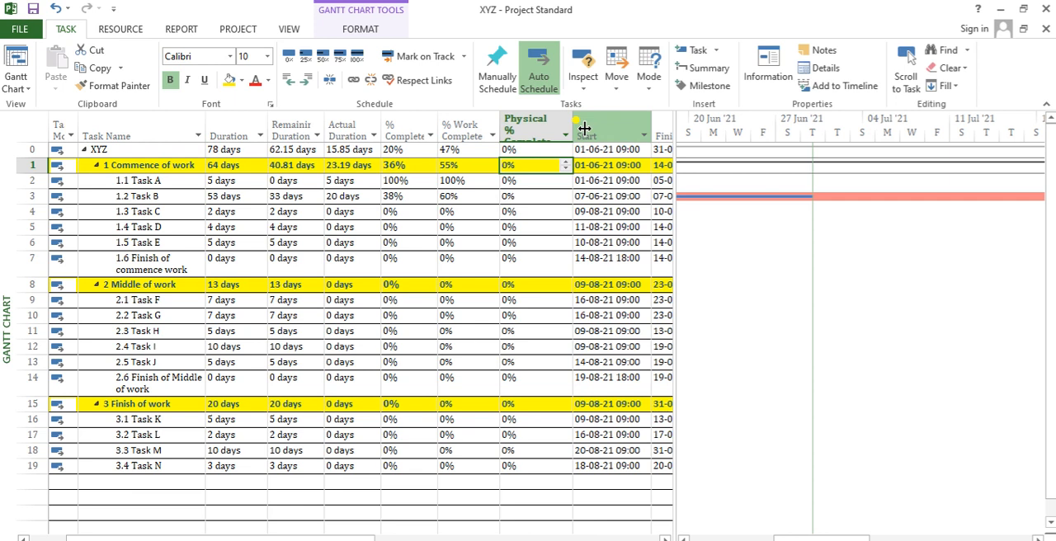
pyautogui.doubleClick(573, 123)
# - Compare Physical % Complete with the Actual Duration, % Complete and % Work Complete of the tasks under Commence of work
pyautogui.click(527, 182)
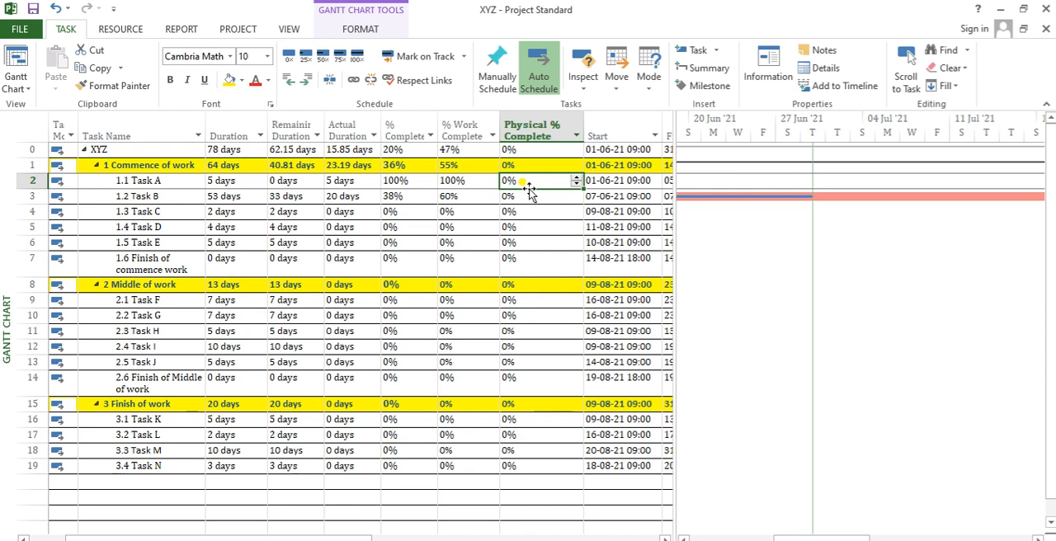
pyautogui.press('Left')
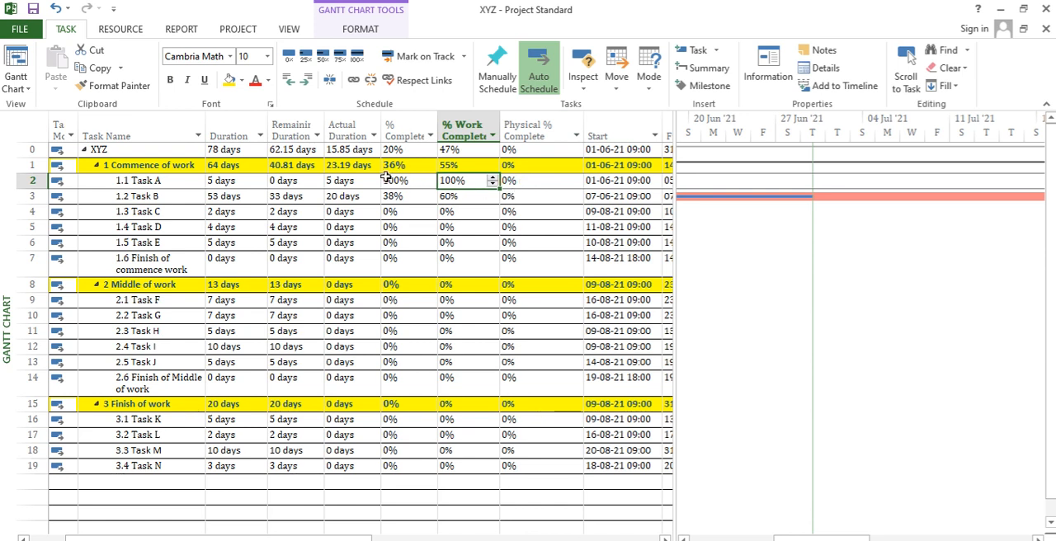
pyautogui.moveTo(366, 179); pyautogui.dragTo(362, 247)
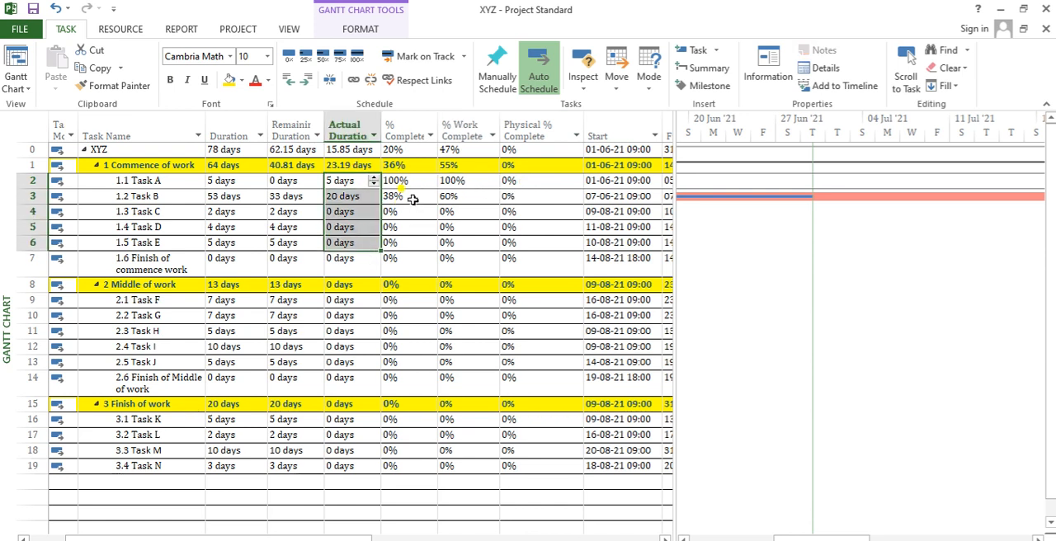
pyautogui.moveTo(417, 184); pyautogui.dragTo(413, 238)
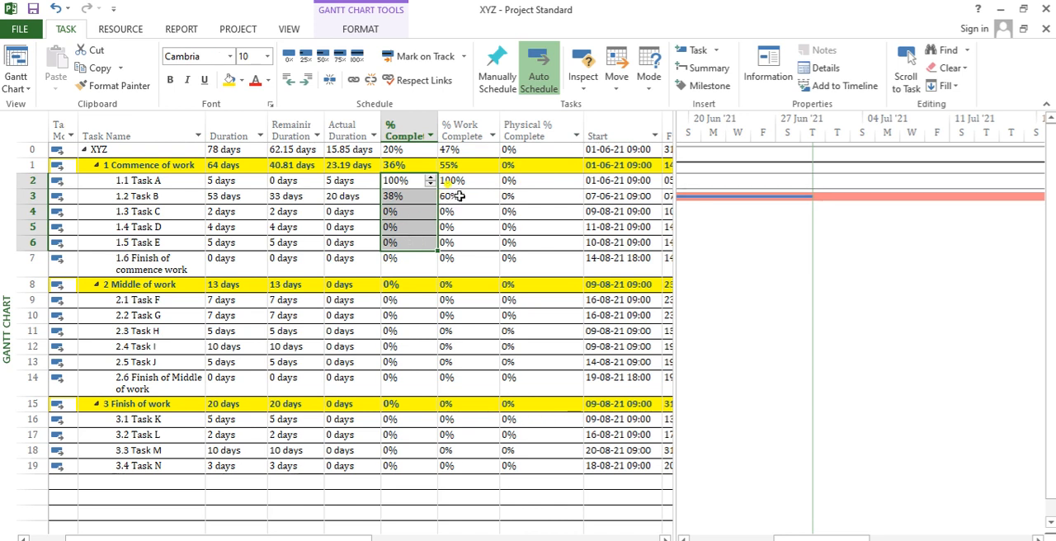
pyautogui.moveTo(452, 181); pyautogui.dragTo(456, 230)
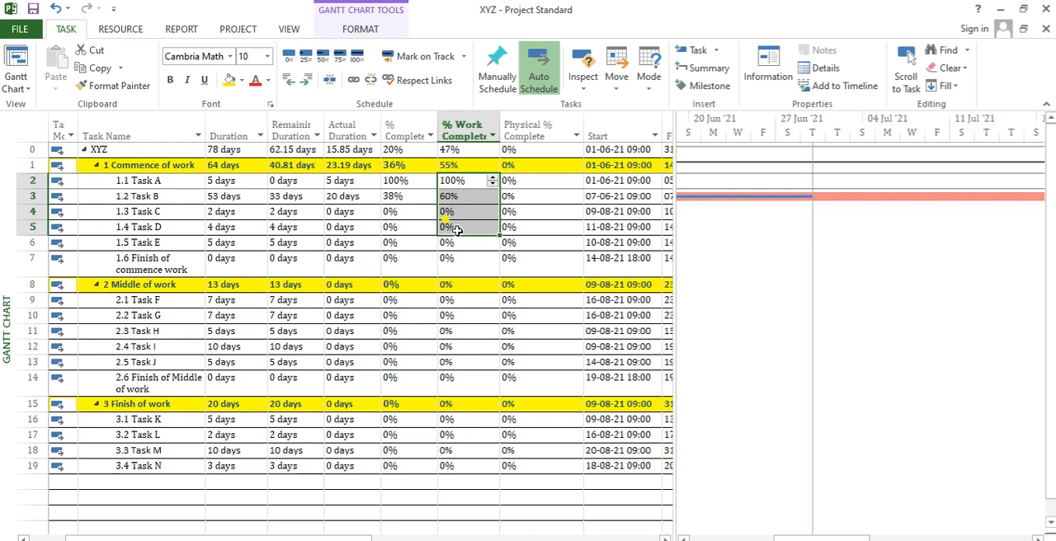
pyautogui.press('Right')
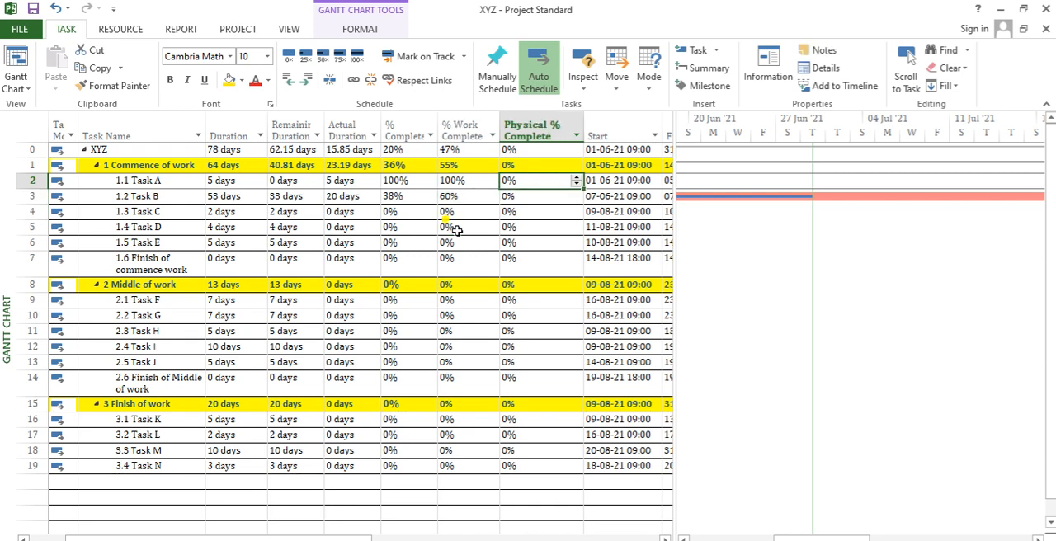
# - Review Task A's Remaining Duration, Actual Duration, % Complete and % Work Complete alongside the tasks below it
pyautogui.press('Left')
pyautogui.press('Left')
pyautogui.press('Left')
pyautogui.press('Right')
pyautogui.press('Right')
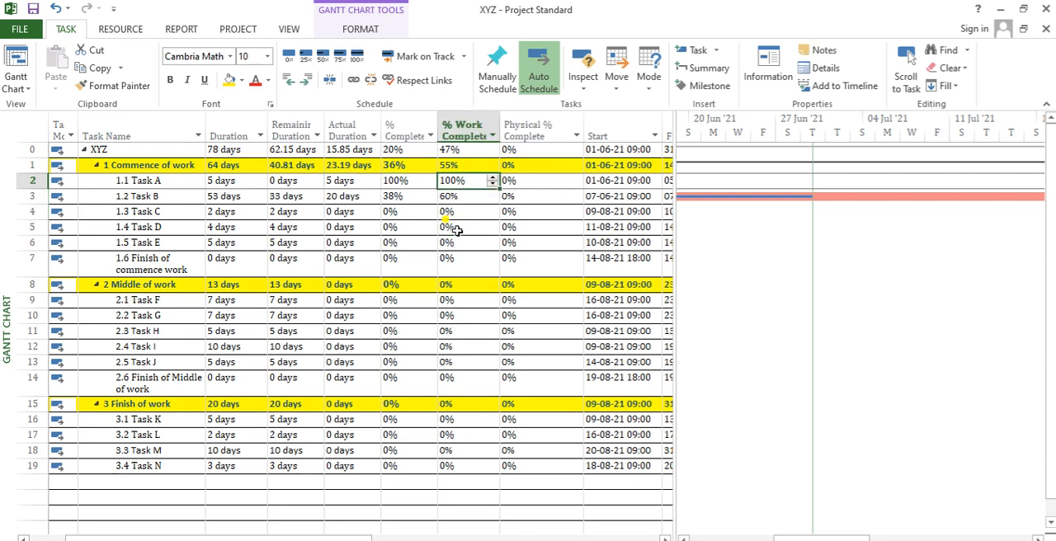
pyautogui.press('Left')
pyautogui.press('Left')
pyautogui.press('Left')
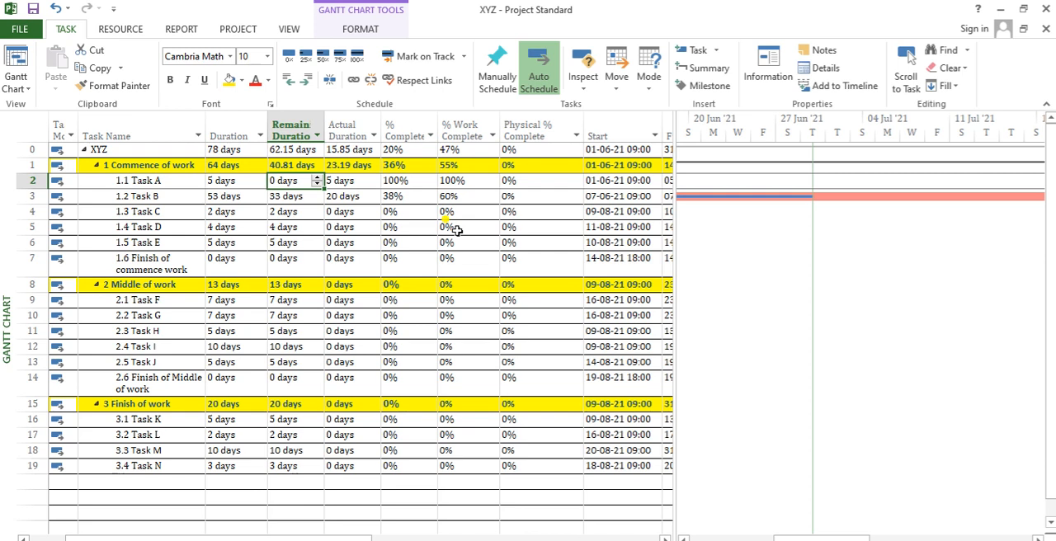
pyautogui.press('Down')
pyautogui.press('Down')
pyautogui.press('Up')
pyautogui.press('Up')
pyautogui.press('Right')
pyautogui.press('Right')
pyautogui.press('Right')
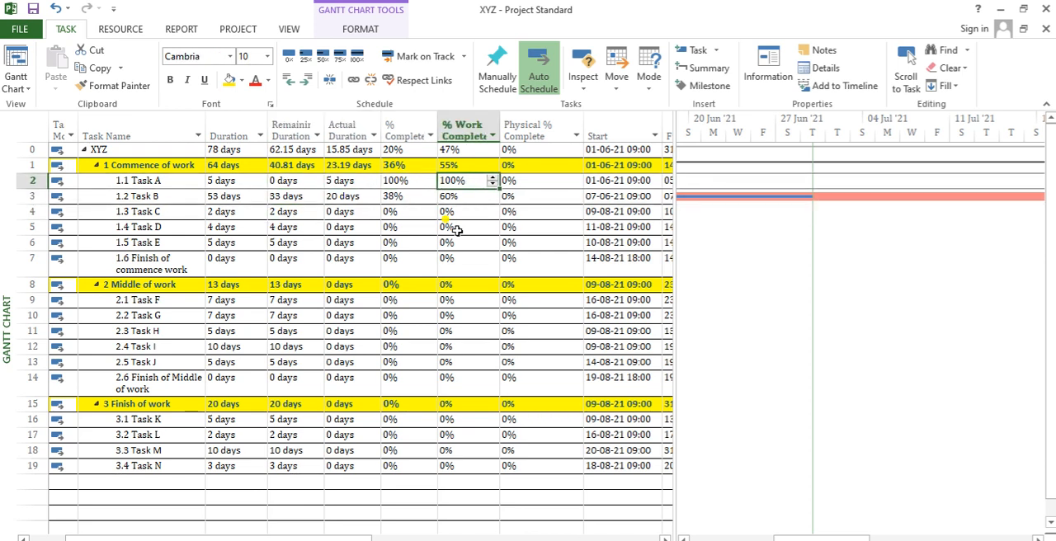
# - Set Task B's Physical % Complete to 25%
pyautogui.press('Down')
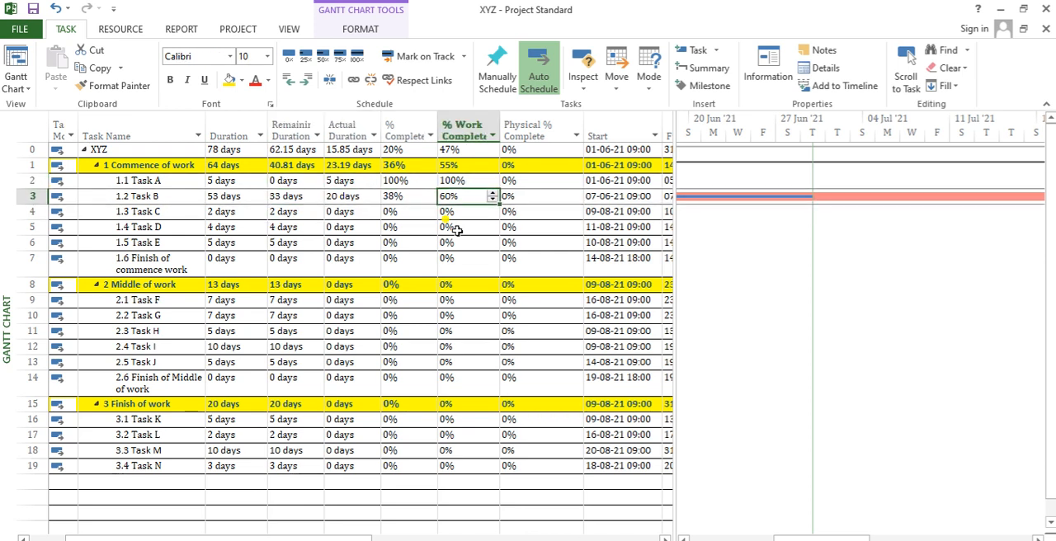
pyautogui.press('Right')
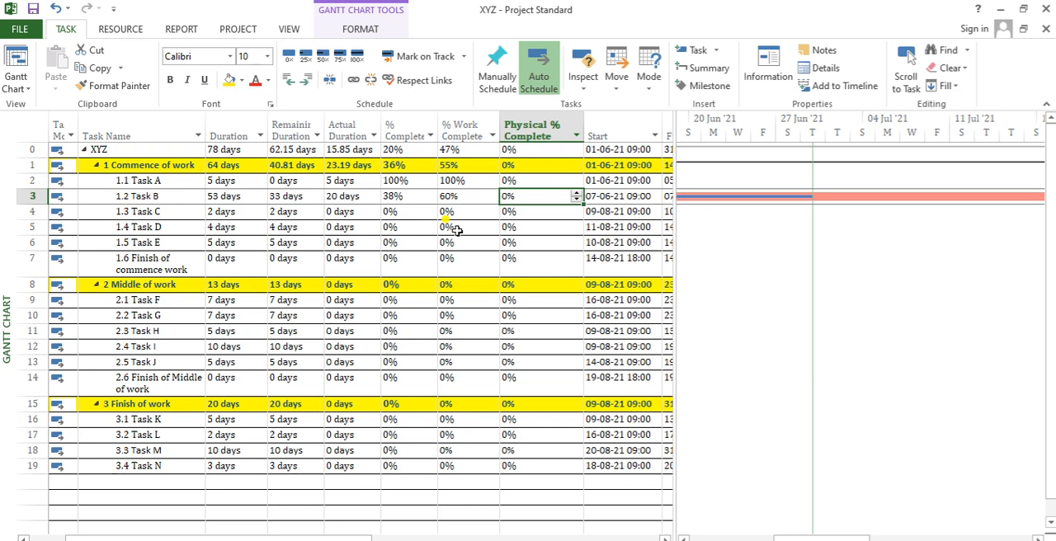
pyautogui.write('25')
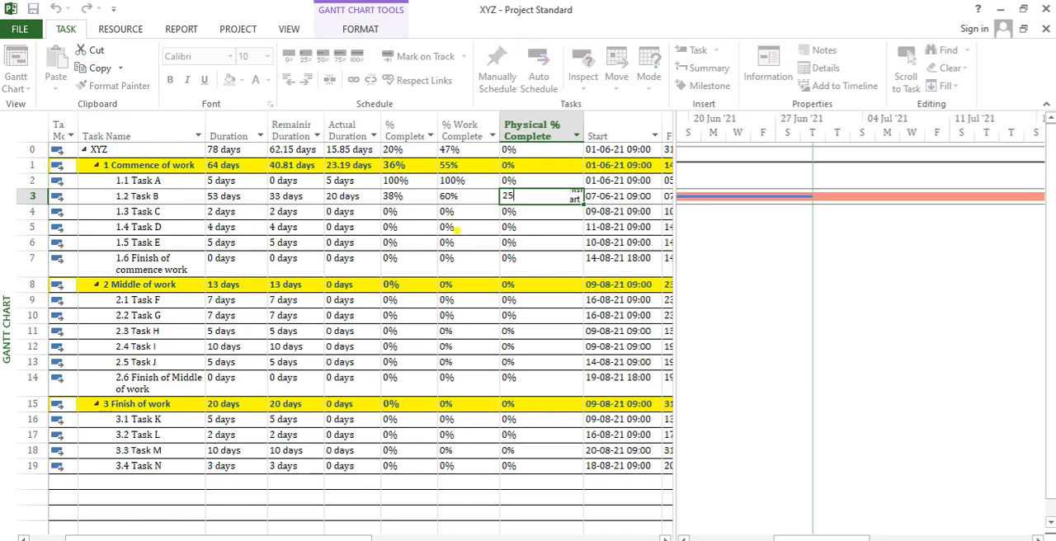
pyautogui.press('Return')
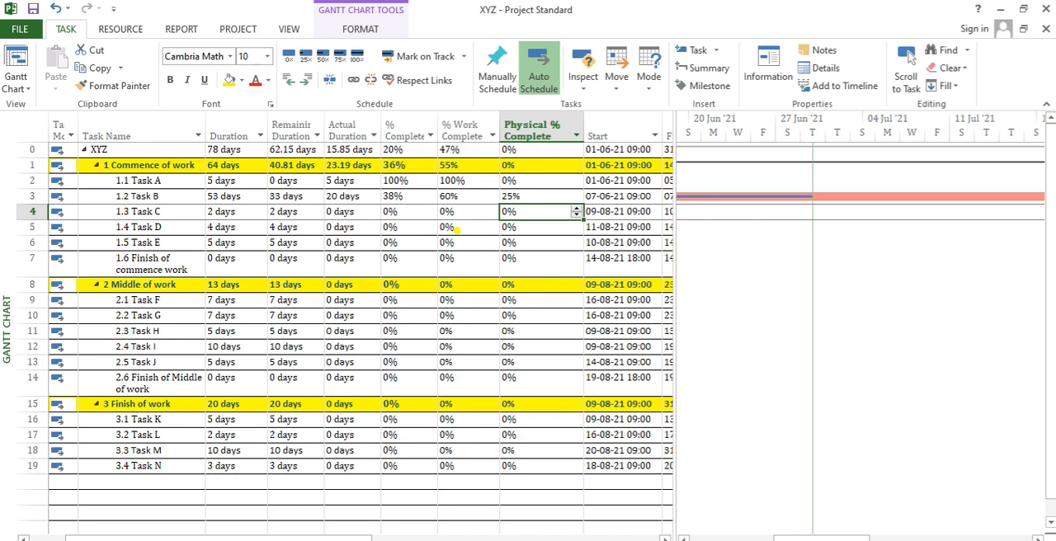
# - Set Task A's Physical % Complete to 76%
pyautogui.press('Down')
pyautogui.press('Up')
pyautogui.press('Up')
pyautogui.press('Up')
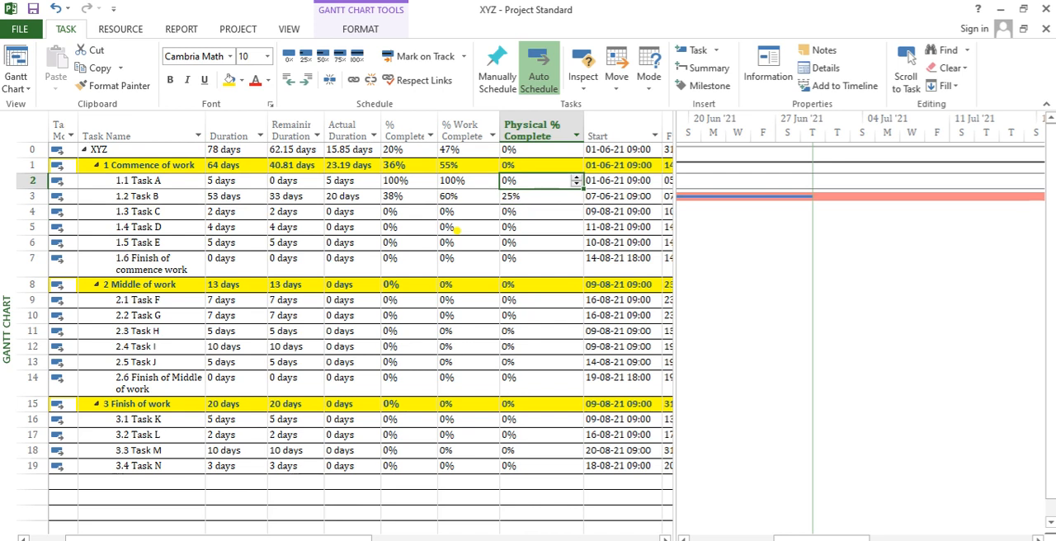
pyautogui.write('76')
pyautogui.press('Return')
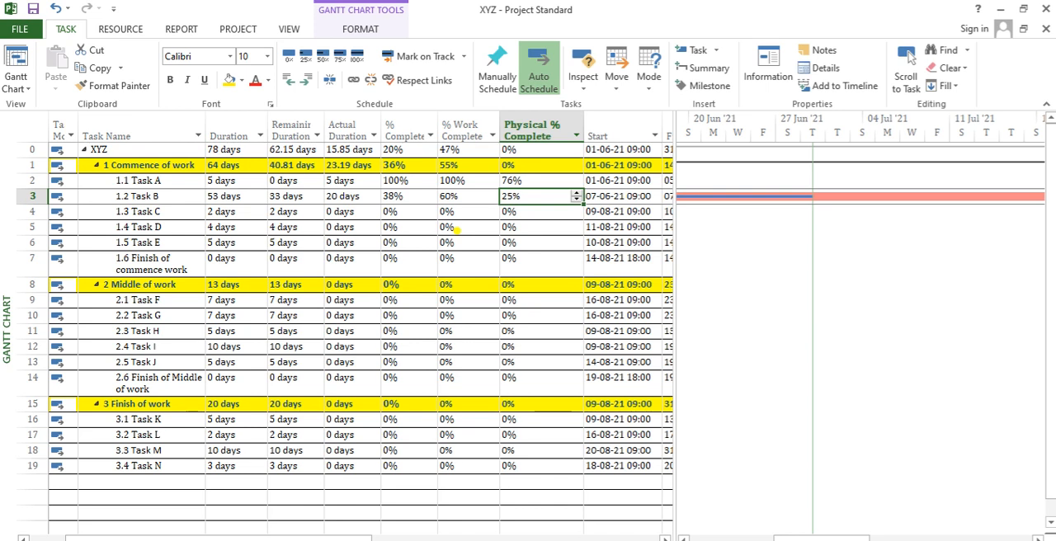
# - Set Task D's % Complete to 50%
pyautogui.press('Down')
pyautogui.press('Left')
pyautogui.press('Left')
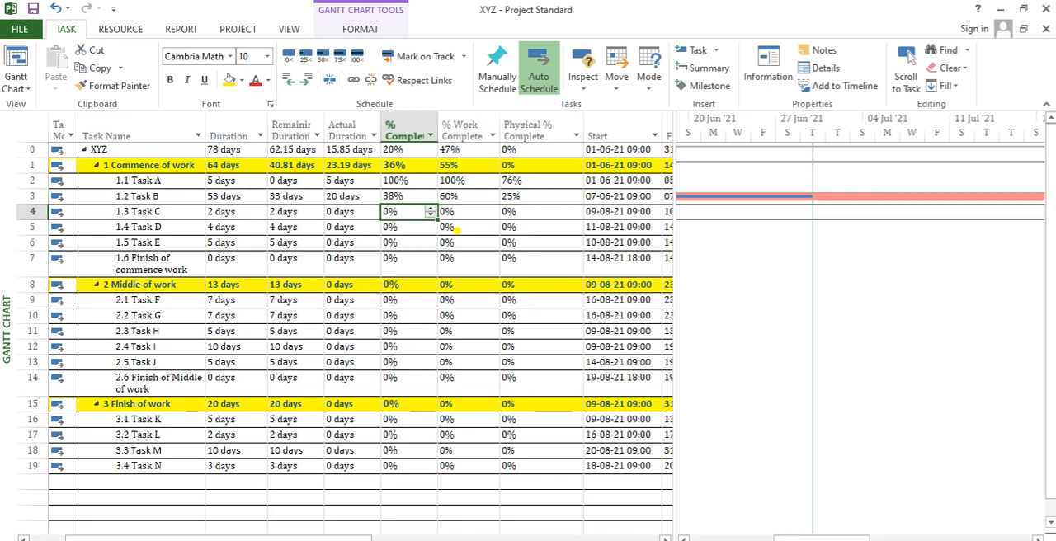
pyautogui.press('Down')
pyautogui.press('Down')
pyautogui.press('Down')
pyautogui.press('Up')
pyautogui.press('Up')
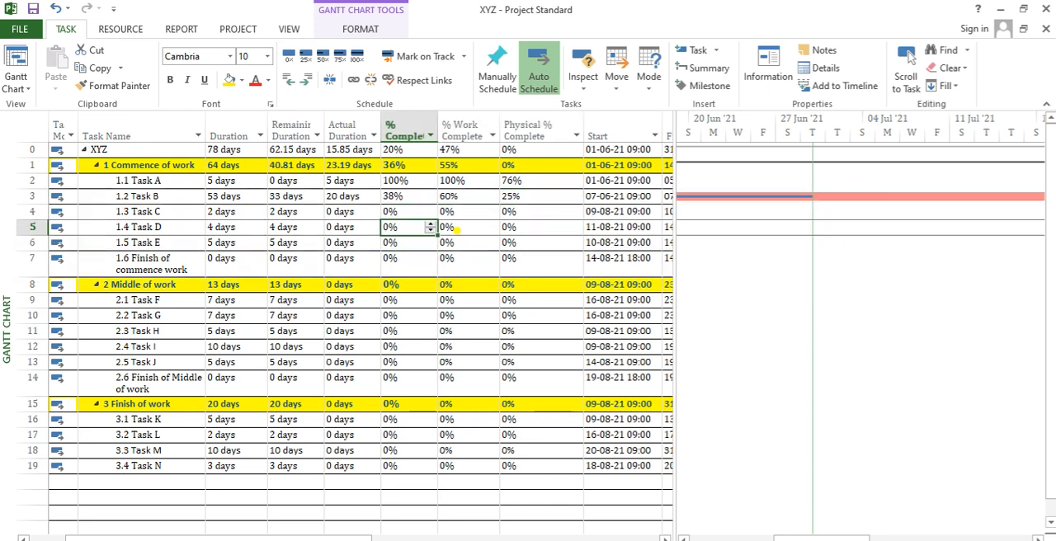
pyautogui.write('50')
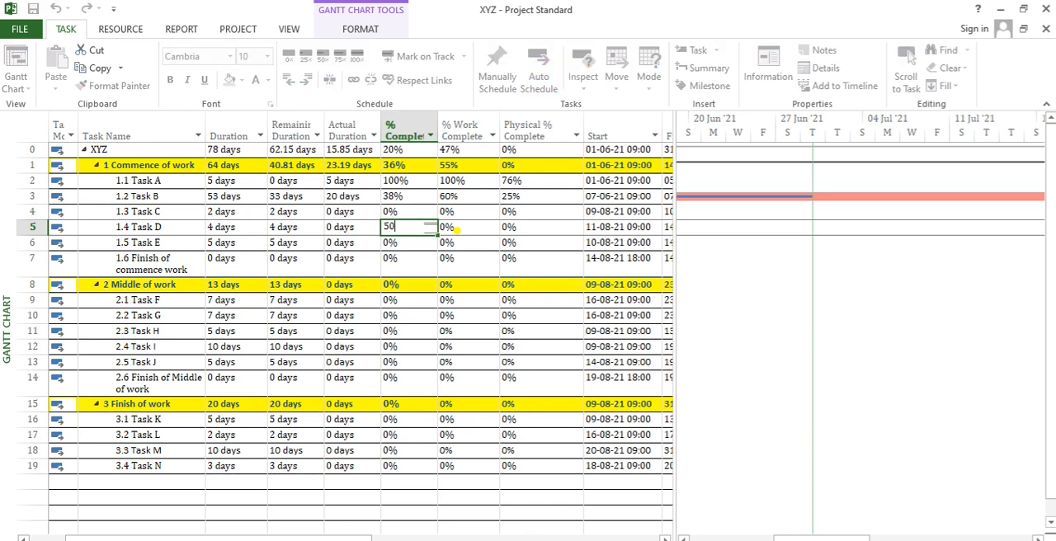
pyautogui.press('Up')
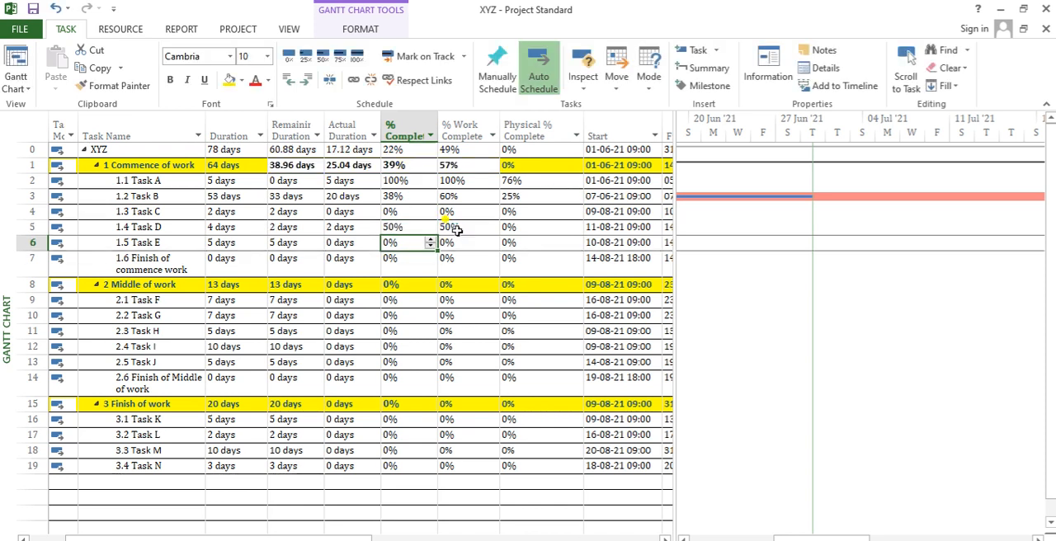
# - Check the % Complete of XYZ and Commence of work against Task D's % Complete and % Work Complete
pyautogui.press('Up')
pyautogui.press('Up')
pyautogui.press('Up')
pyautogui.press('Up')
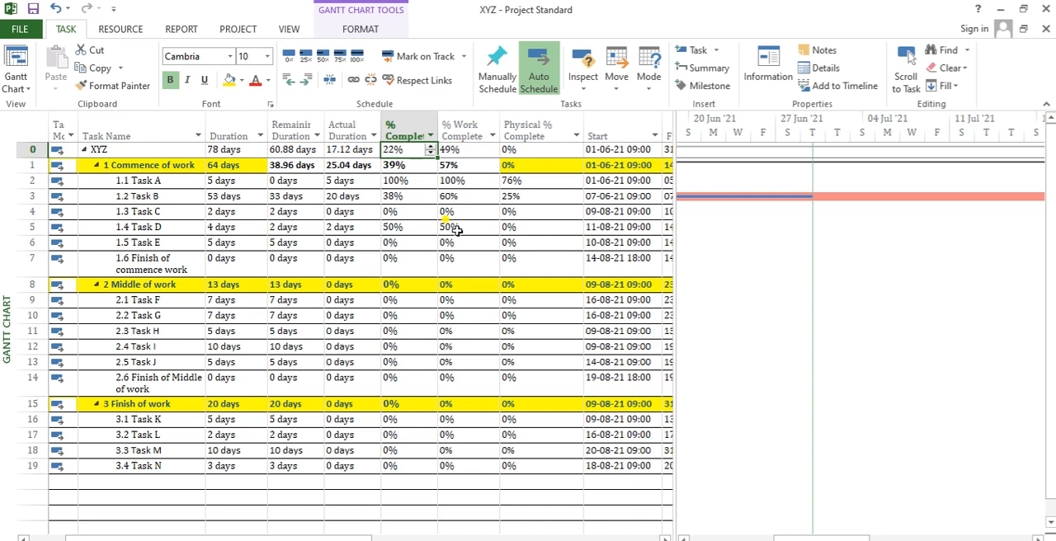
pyautogui.press('Down')
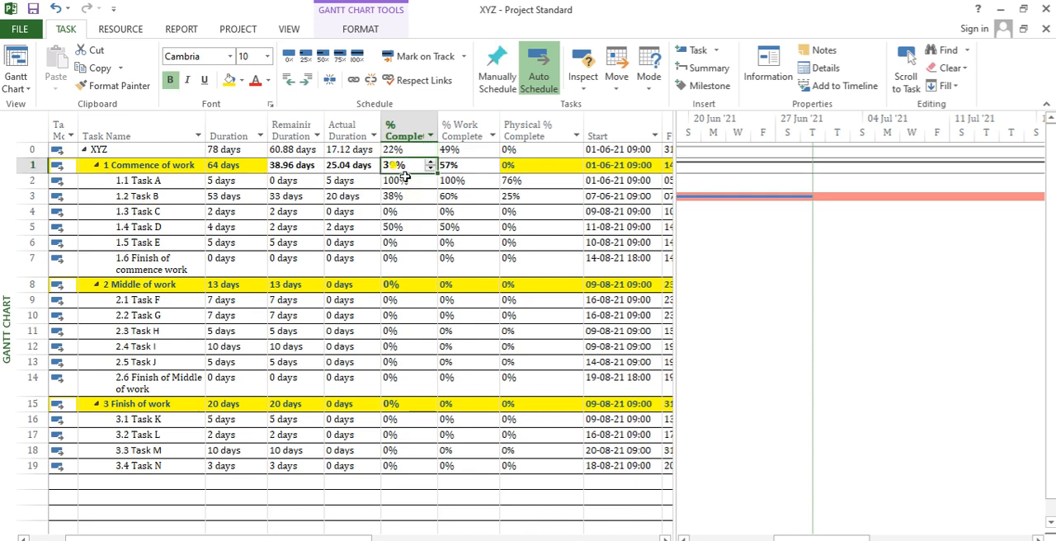
pyautogui.click(415, 227)
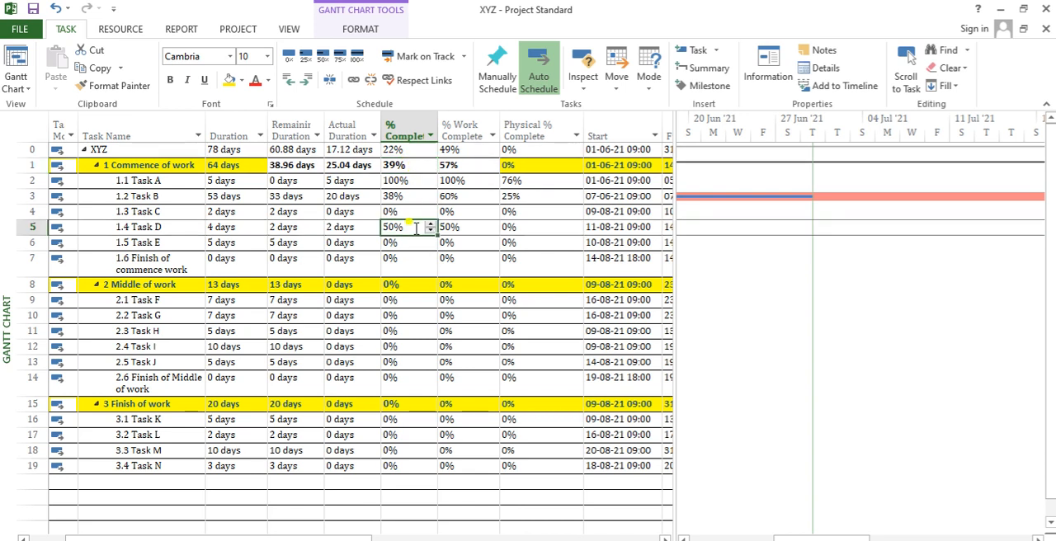
pyautogui.press('Tab')
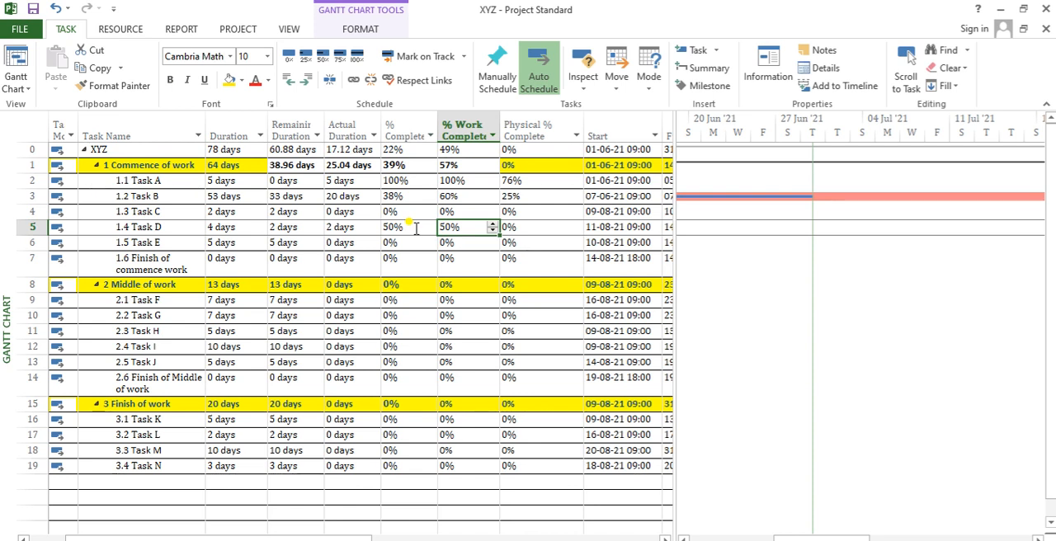
# - Set Task E's % Complete to 40%
pyautogui.press('Return')
pyautogui.press('Left')
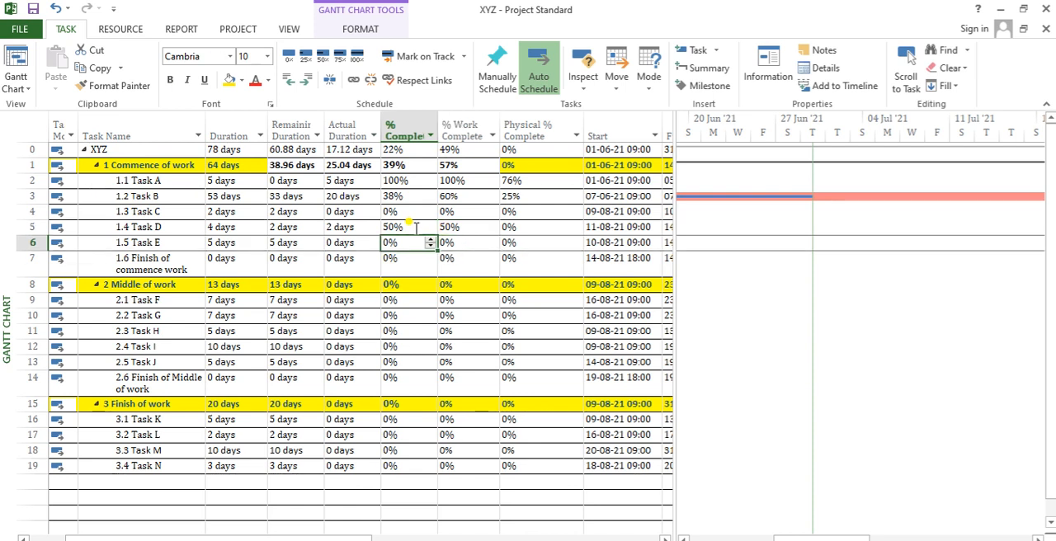
pyautogui.write('40')
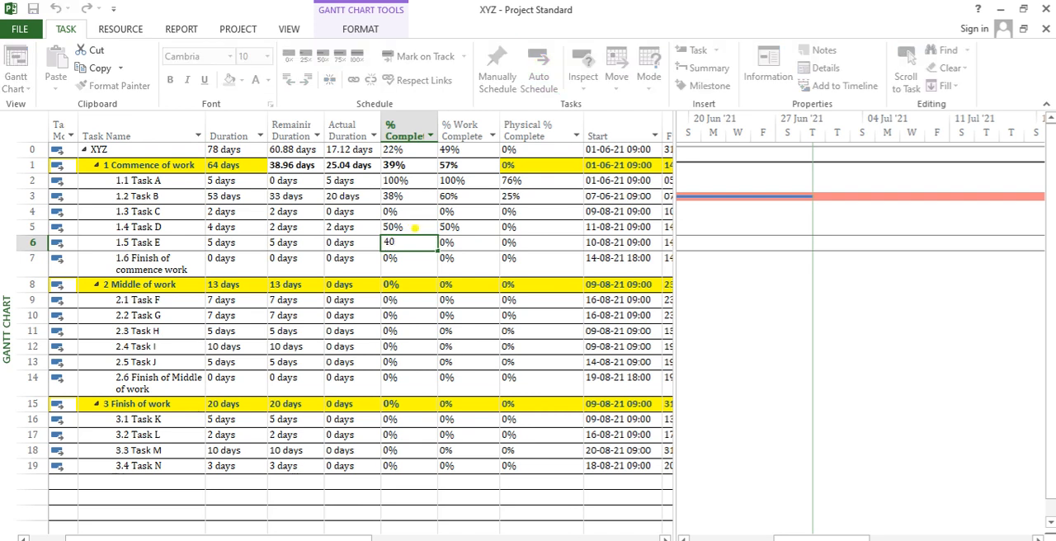
pyautogui.press('Return')
# - Compare the % Complete and % Work Complete of Tasks C, D and E with the Commence of work summary
pyautogui.press('Up')
pyautogui.press('Right')
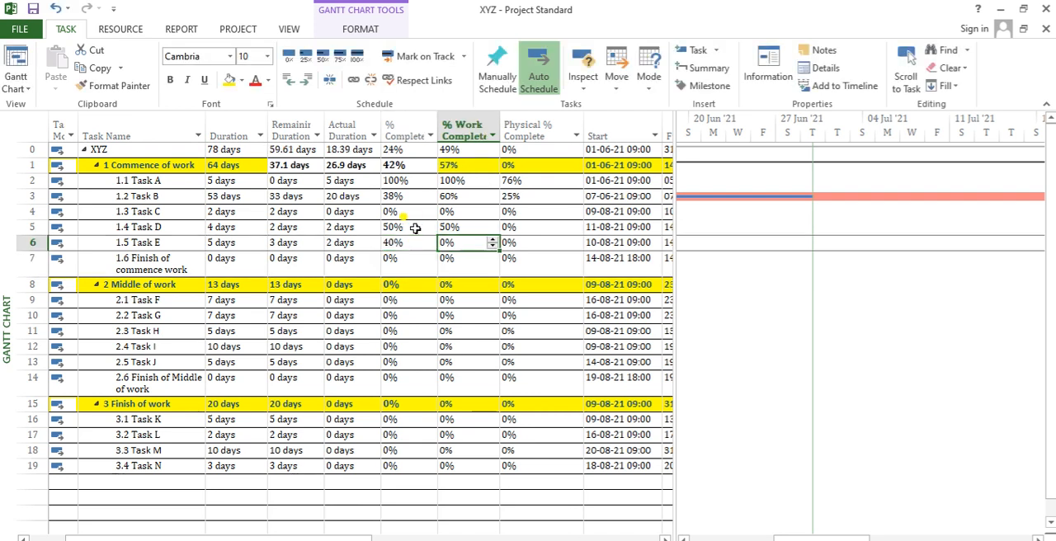
pyautogui.press('Left')
pyautogui.press('Up')
pyautogui.press('Down')
pyautogui.press('Right')
pyautogui.click(415, 229)
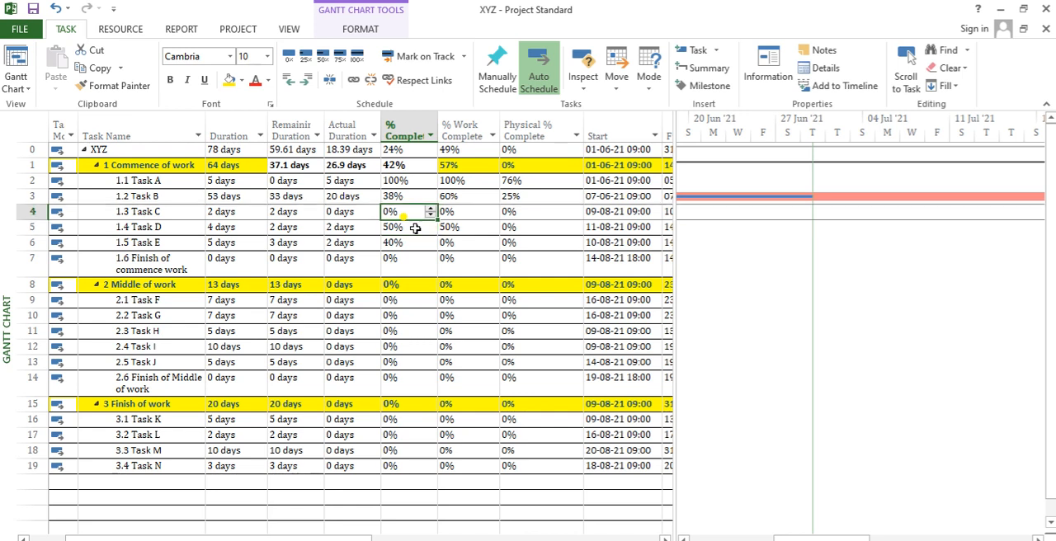
pyautogui.press('Down')
pyautogui.press('Down')
pyautogui.press('Down')
pyautogui.press('Up')
pyautogui.press('Up')
pyautogui.press('Up')
pyautogui.press('Up')
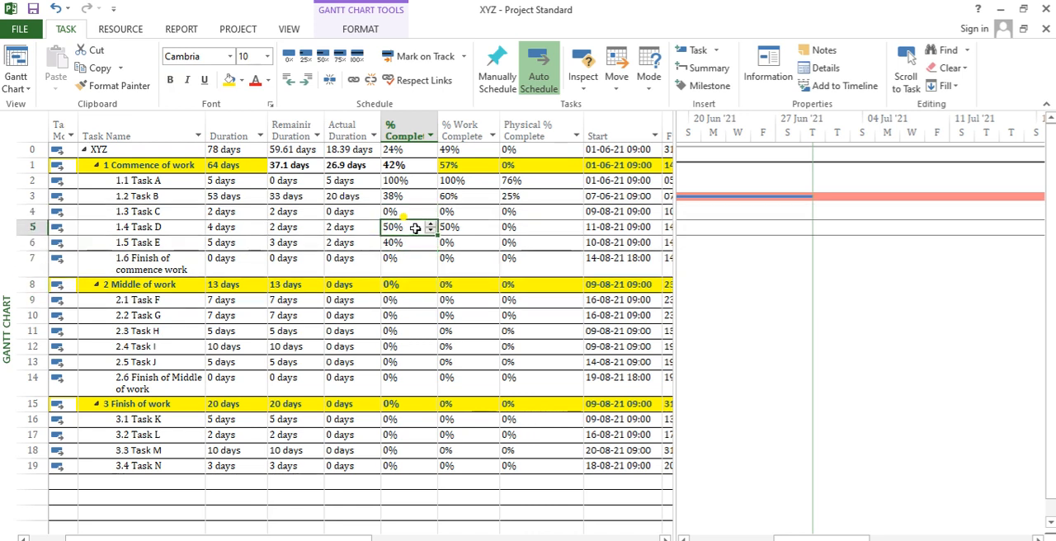
pyautogui.hotkey('shift', 'Down')
pyautogui.click(412, 165)
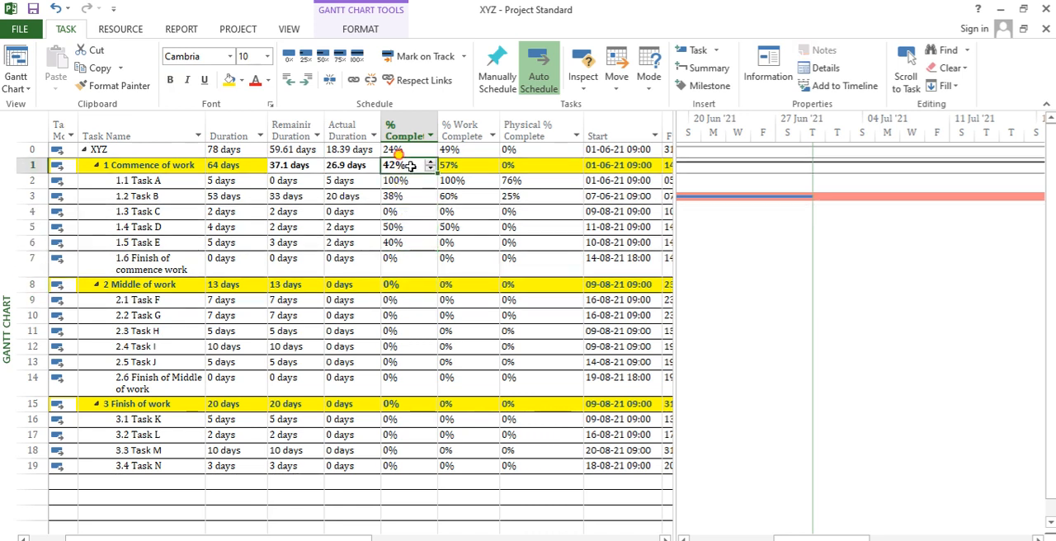
# - Reset Task D's % Work Complete to 0%
pyautogui.press('Down')
pyautogui.press('Down')
pyautogui.press('Down')
pyautogui.press('Down')
pyautogui.press('Right')
pyautogui.write('0')
pyautogui.press('Return')
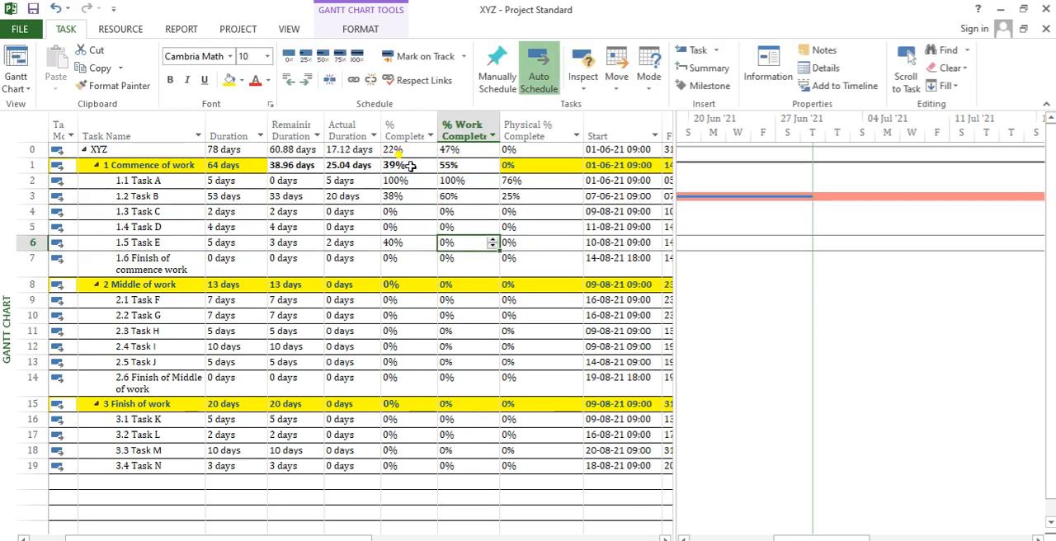
# - Examine Task D's % Complete, its Work hours and the resources assigned beside its Gantt bar
pyautogui.press('Left')
pyautogui.press('Up')
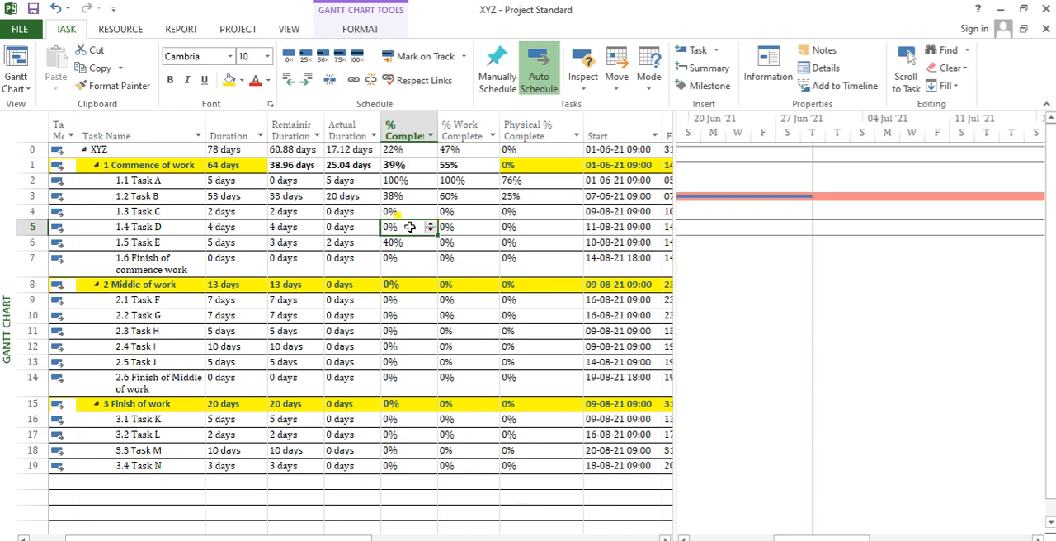
pyautogui.press('Right')
pyautogui.press('Right')
pyautogui.press('Right')
pyautogui.press('Right')
pyautogui.press('Right')
pyautogui.press('Right')
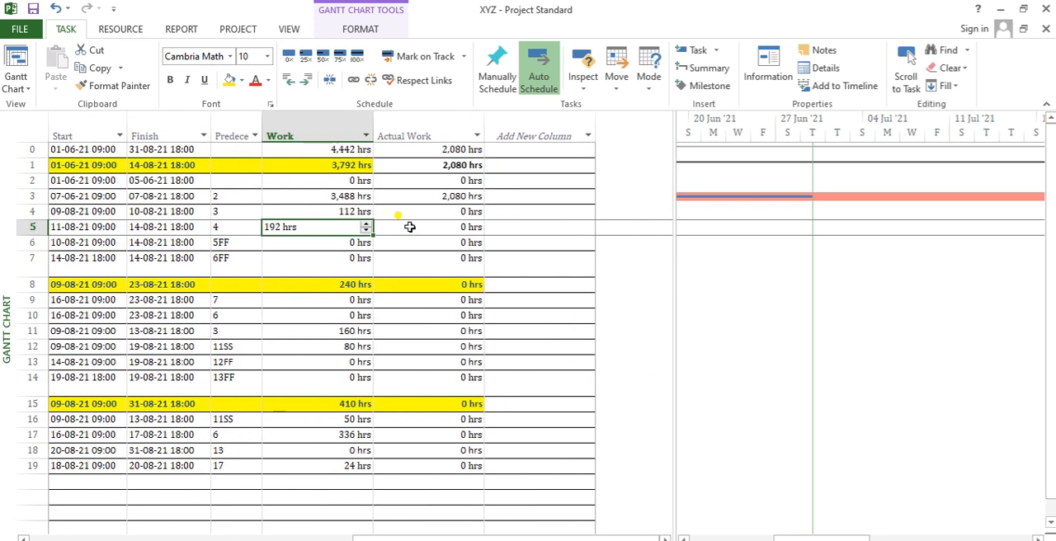
pyautogui.press('Left')
pyautogui.press('Left')
pyautogui.press('Left')
pyautogui.press('Left')
pyautogui.press('Left')
pyautogui.press('Left')
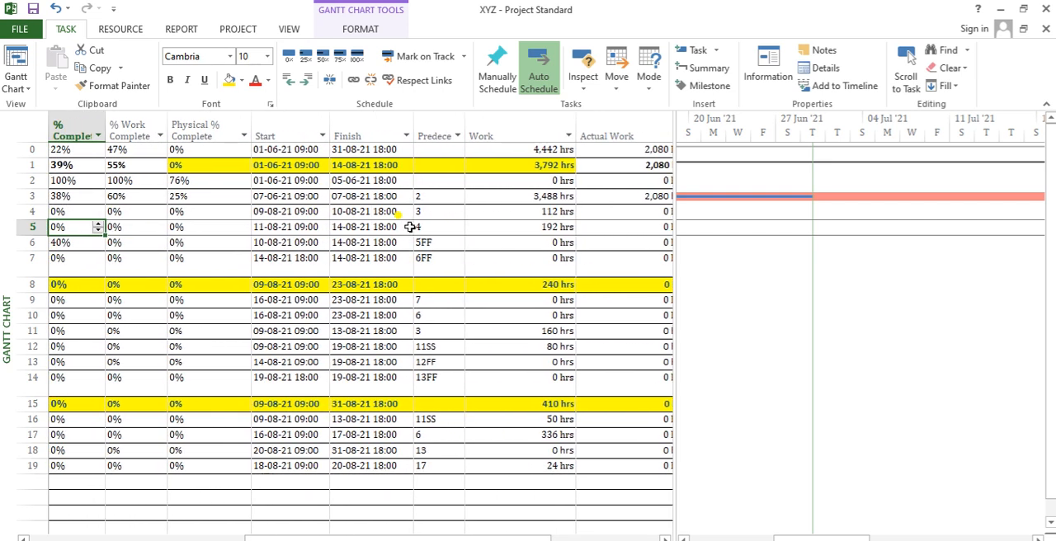
pyautogui.click(22, 227)
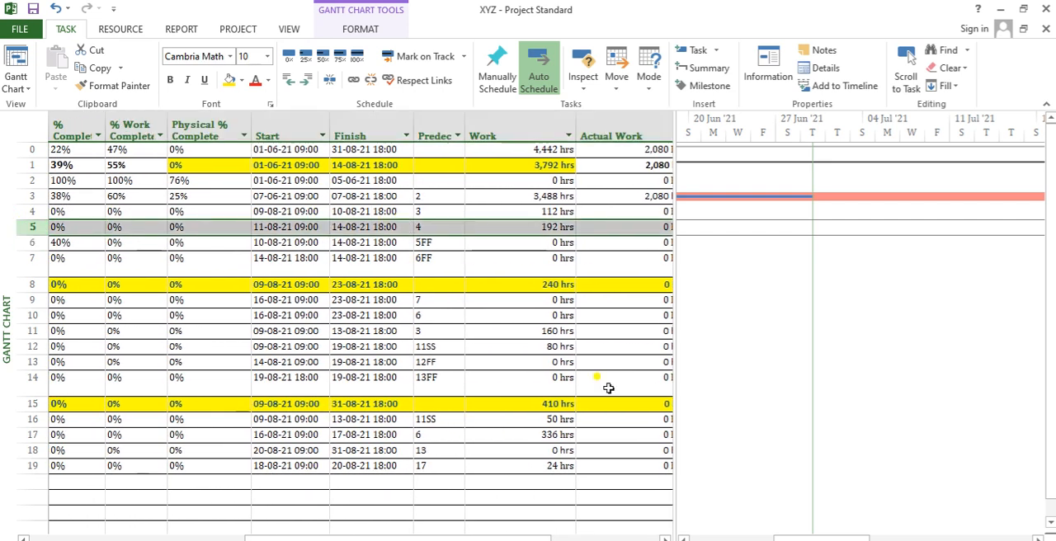
pyautogui.moveTo(858, 539); pyautogui.dragTo(1019, 535)
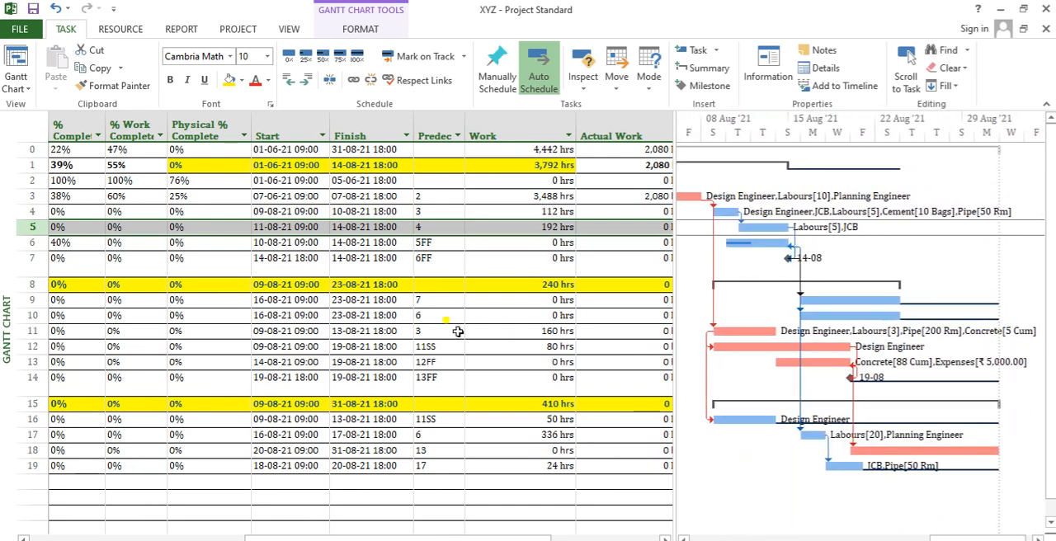
# - Review Task D's Physical % Complete, predecessor, Work and Remaining Duration across its row
pyautogui.click(377, 230)
pyautogui.press('Left')
pyautogui.press('Left')
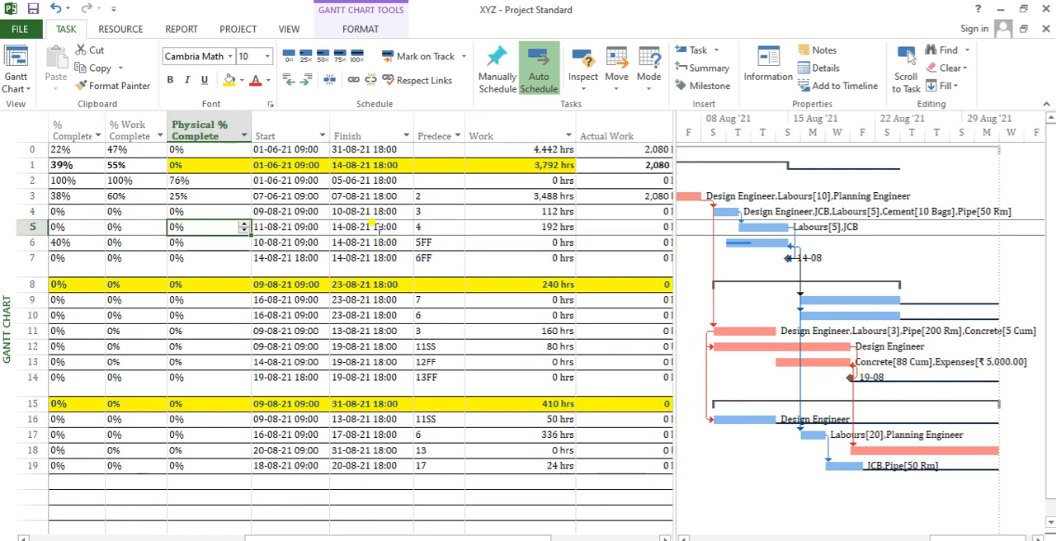
pyautogui.press('Right')
pyautogui.press('Right')
pyautogui.press('Right')
pyautogui.press('Right')
pyautogui.press('Left')
pyautogui.press('Left')
pyautogui.press('Left')
pyautogui.press('Left')
pyautogui.press('Left')
pyautogui.press('Left')
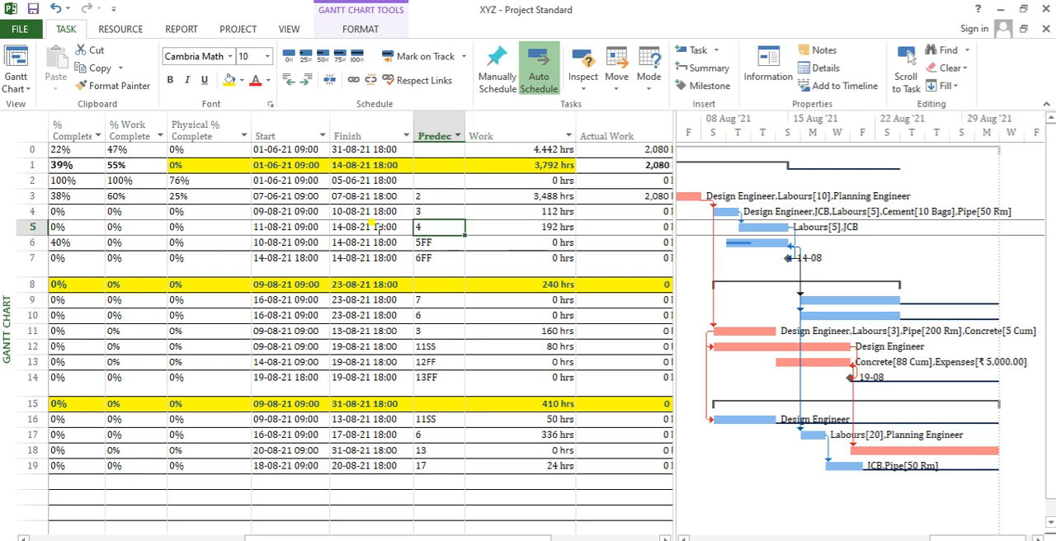
pyautogui.press('Left')
pyautogui.press('Left')
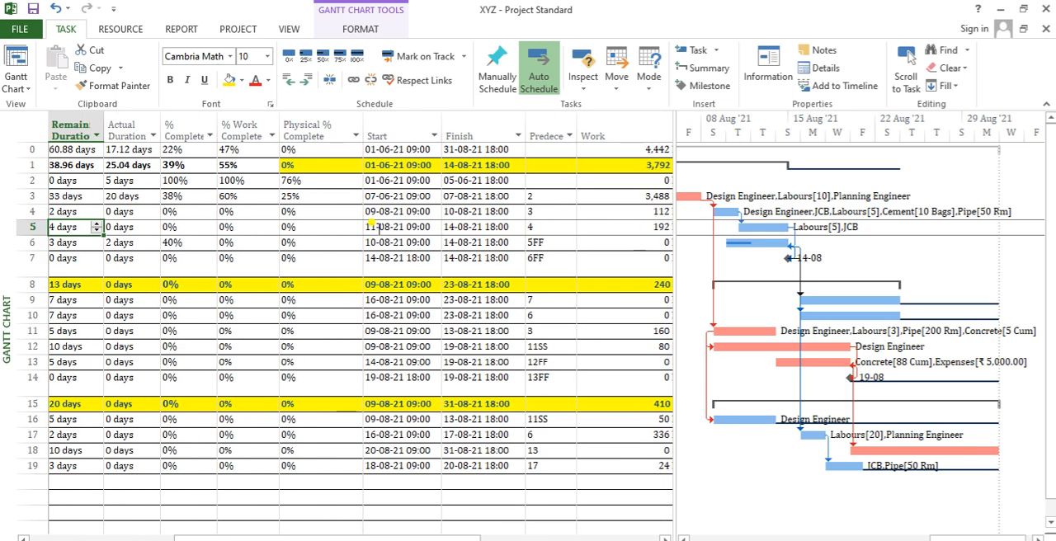
# - Reset Task E's % Complete to 0%
pyautogui.press('Right')
pyautogui.press('Right')
pyautogui.press('Up')
pyautogui.press('Down')
pyautogui.press('Down')
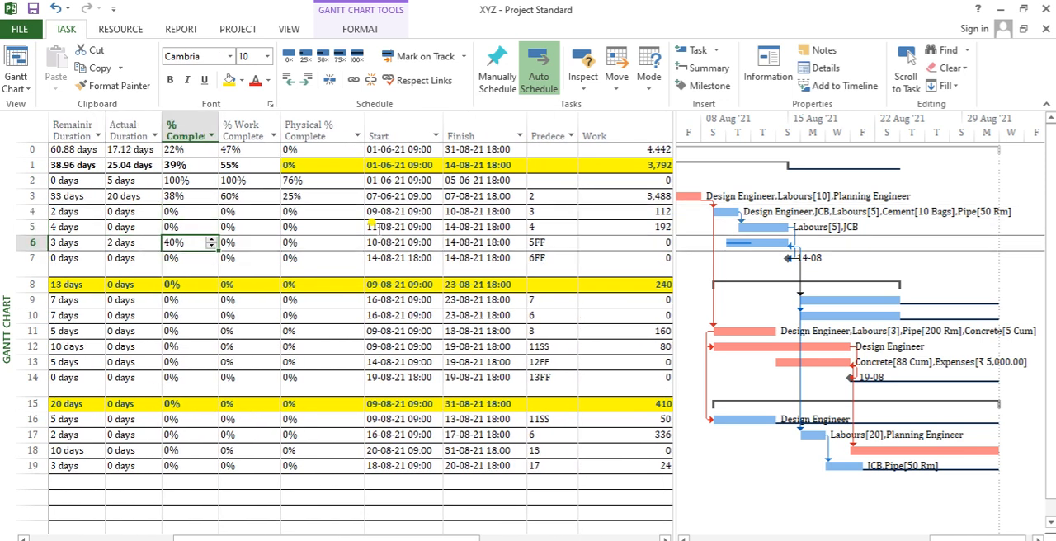
pyautogui.write('0')
pyautogui.press('Return')
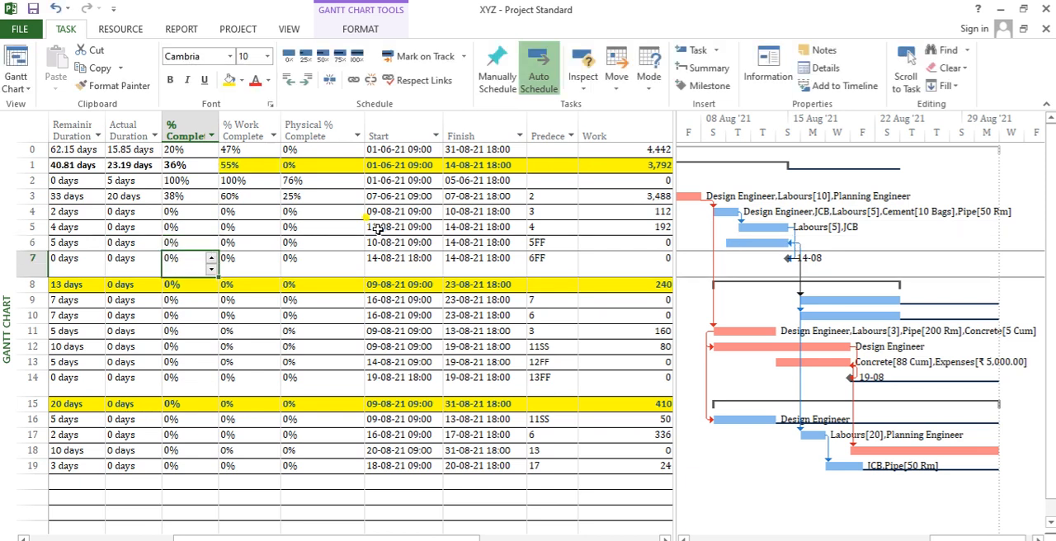
# - Compare the Physical % Complete of Tasks A to E with that of the Commence of work and XYZ summaries
pyautogui.press('Up')
pyautogui.press('Up')
pyautogui.press('Up')
pyautogui.press('Right')
pyautogui.press('Right')
pyautogui.press('Right')
pyautogui.press('Up')
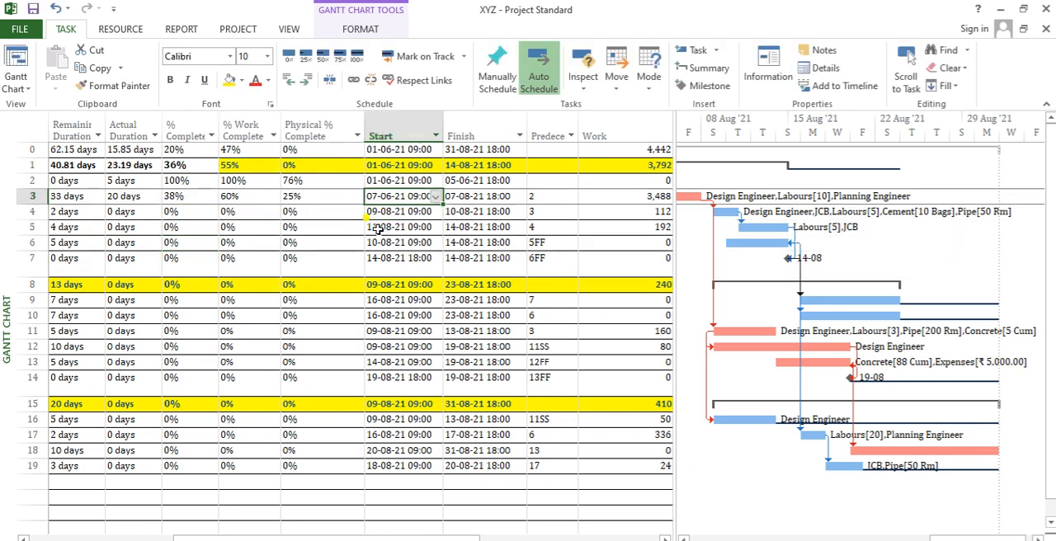
pyautogui.press('Up')
pyautogui.press('Up')
pyautogui.press('Left')
pyautogui.press('Left')
pyautogui.press('Right')
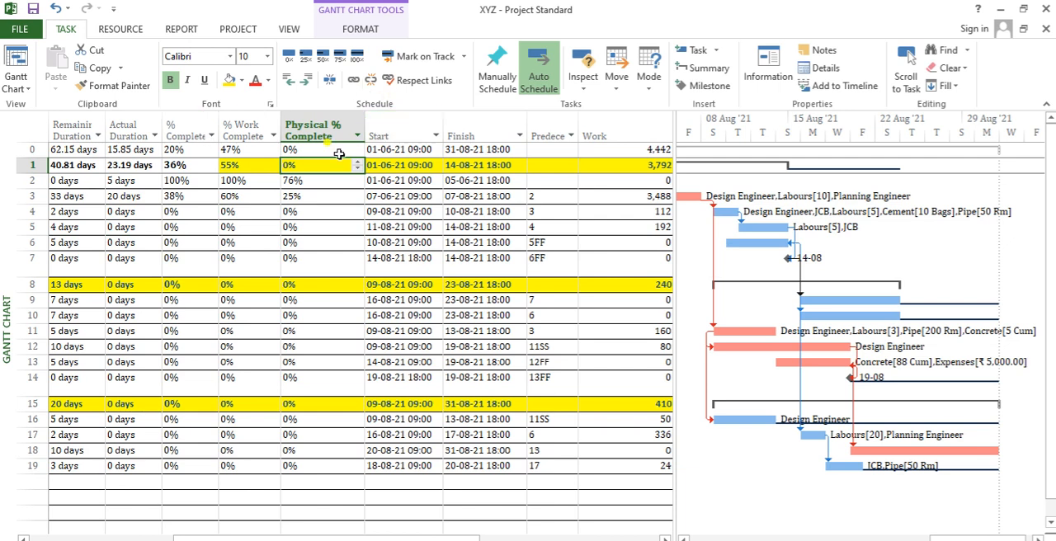
pyautogui.moveTo(305, 198); pyautogui.dragTo(306, 227)
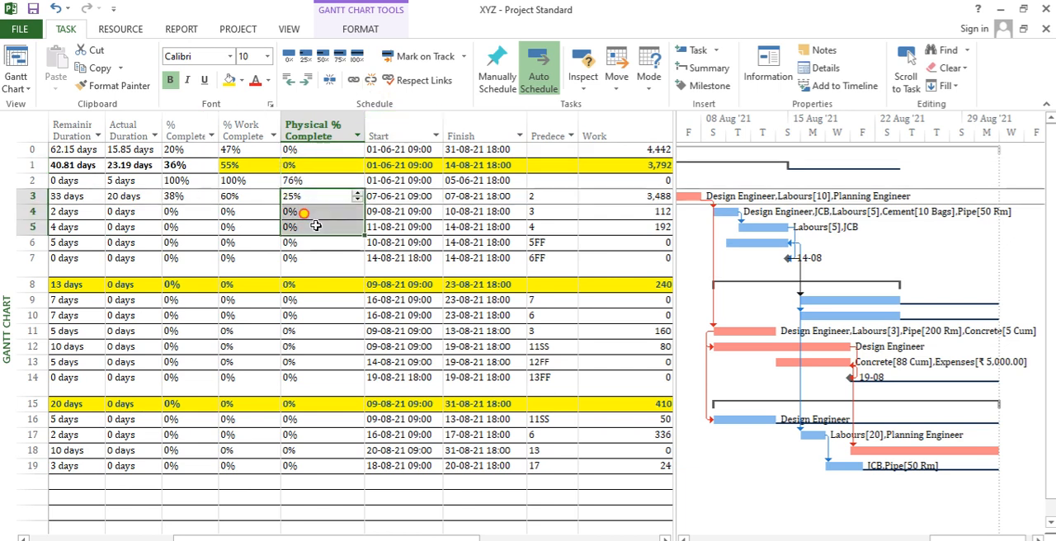
pyautogui.moveTo(322, 170); pyautogui.dragTo(325, 247)
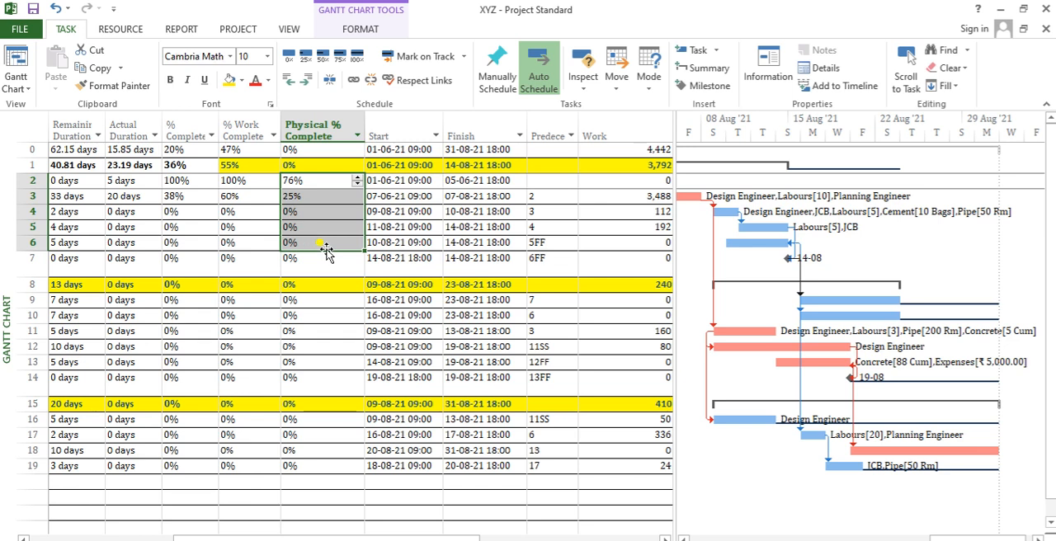
pyautogui.click(316, 166)
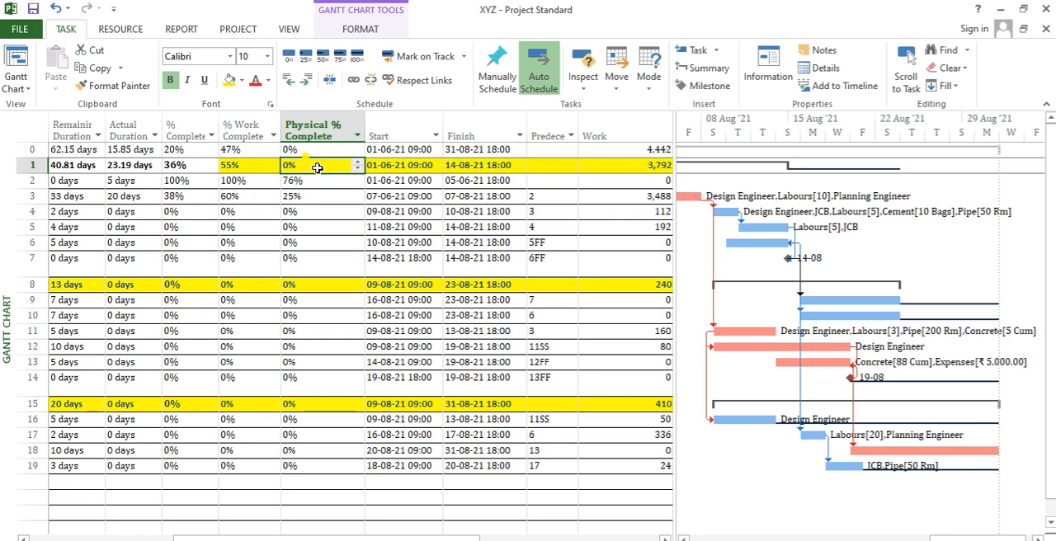
pyautogui.click(310, 149)
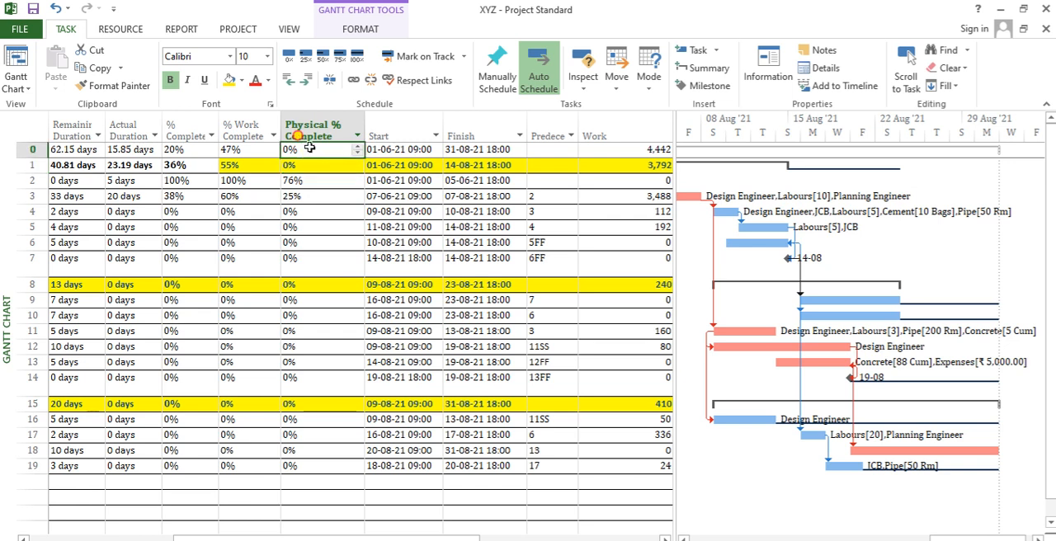
pyautogui.press('Down')
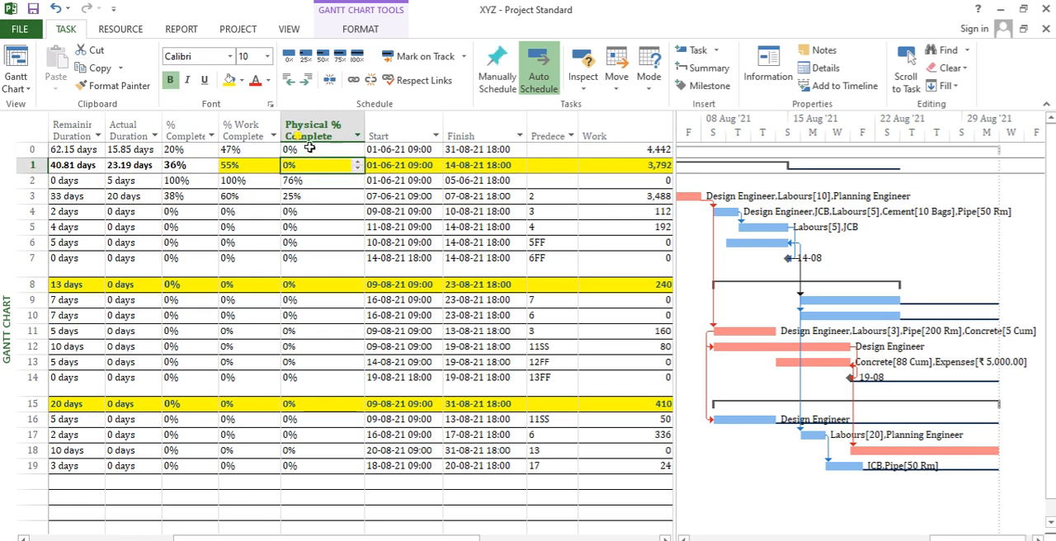
# - Try setting the XYZ project summary's % Work Complete to 20%
pyautogui.press('Left')
pyautogui.press('Up')
pyautogui.write('20')
pyautogui.press('Return')
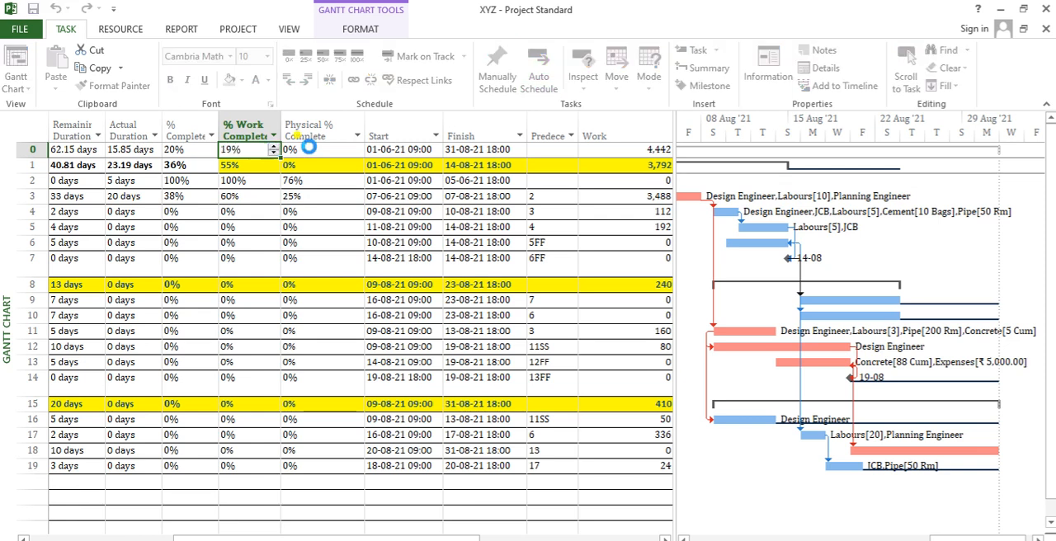
# - Highlight the % Complete and % Work Complete columns for comparison, and undo the last % Work Complete change
pyautogui.click(236, 131)
pyautogui.click(175, 125)
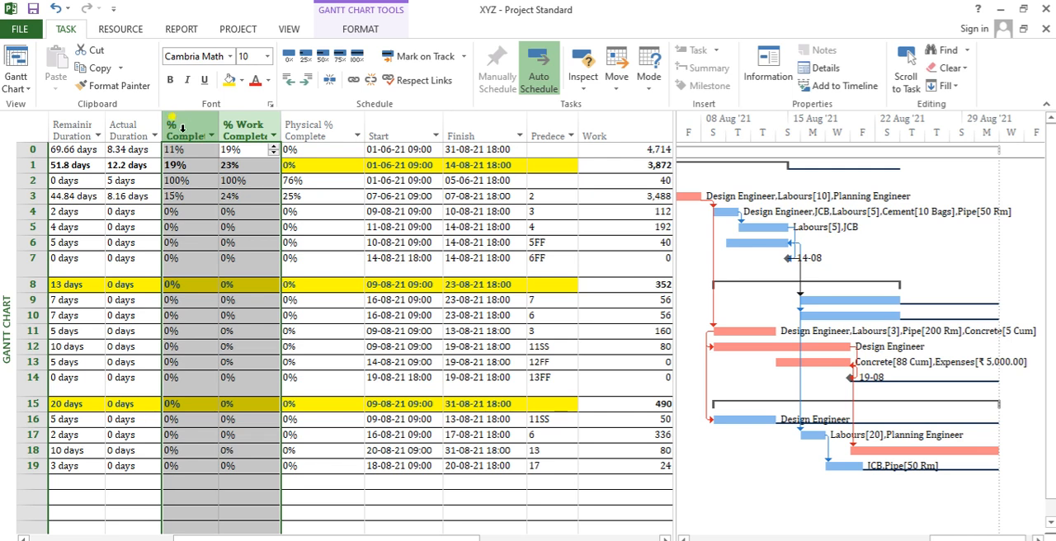
pyautogui.keyDown('shift'); pyautogui.click(237, 129); pyautogui.keyUp('shift')
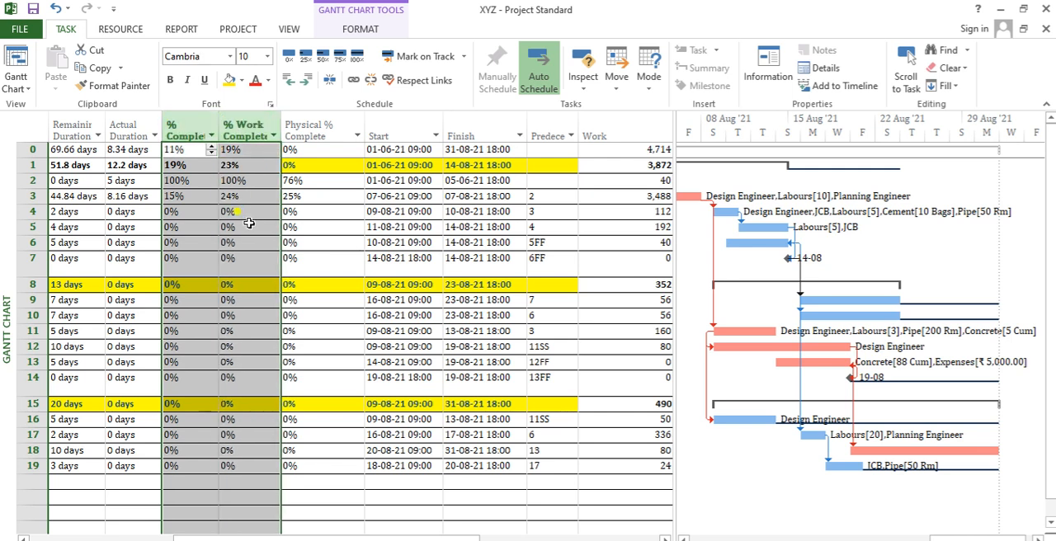
pyautogui.hotkey('ctrl', 'z')
# - Check the Physical % Complete of the XYZ, Commence of work and Middle of work summaries and of Task F
pyautogui.moveTo(306, 152); pyautogui.dragTo(304, 161)
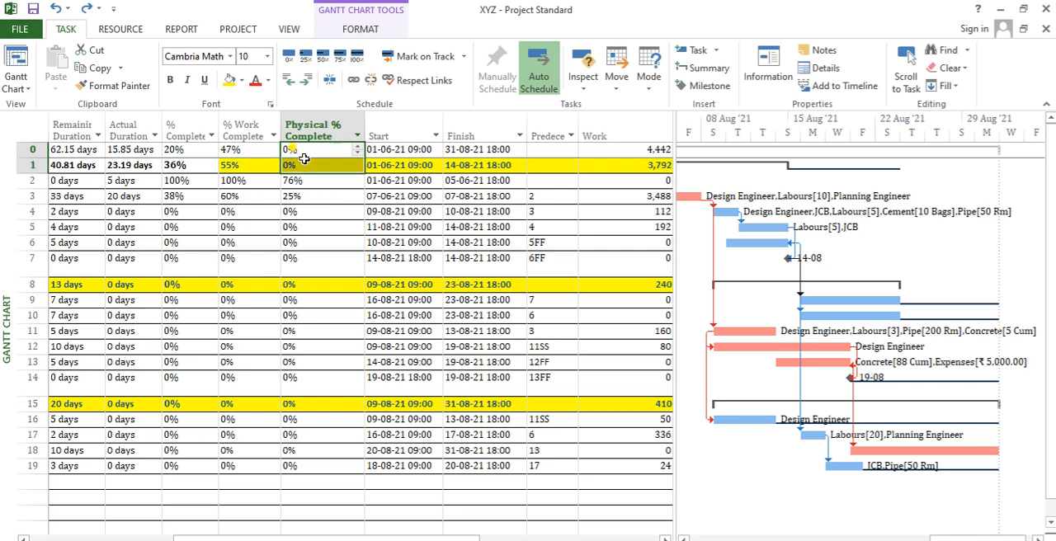
pyautogui.click(320, 283)
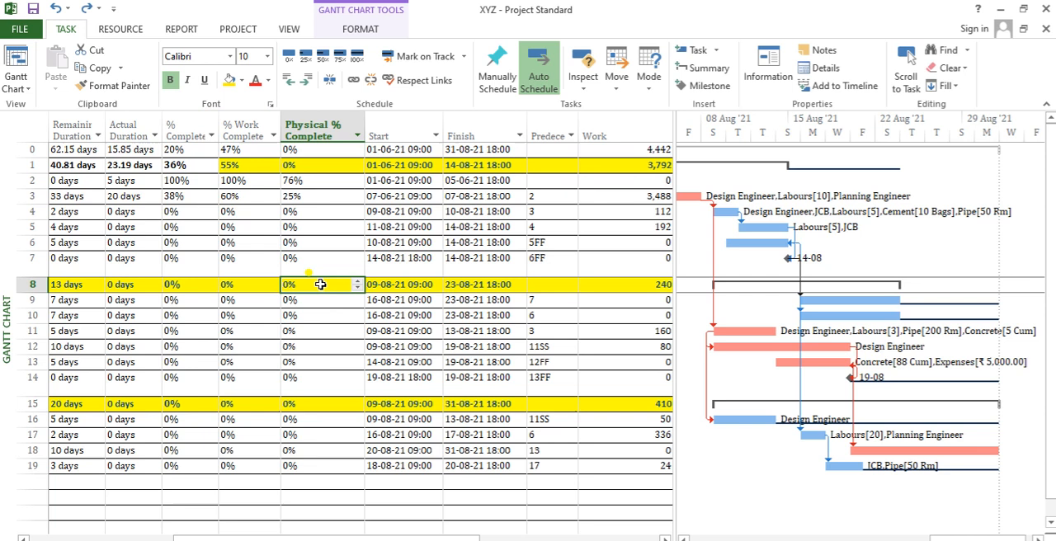
pyautogui.press('Left')
pyautogui.press('Left')
pyautogui.press('Left')
pyautogui.press('Left')
pyautogui.press('Left')
pyautogui.press('Left')
pyautogui.press('Left')
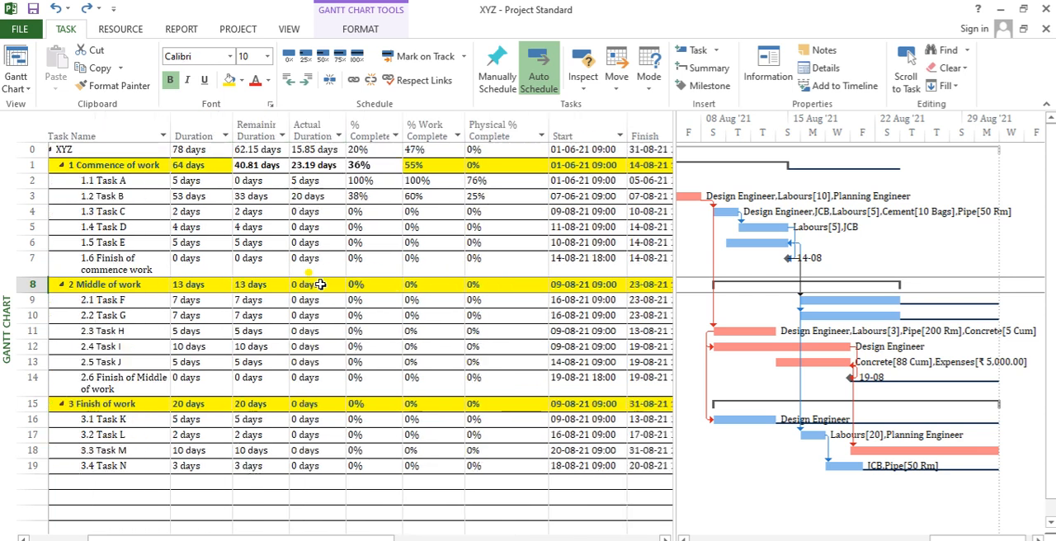
pyautogui.press('Right')
pyautogui.press('Right')
pyautogui.press('Right')
pyautogui.press('Right')
pyautogui.press('Right')
pyautogui.press('Right')
pyautogui.press('Right')
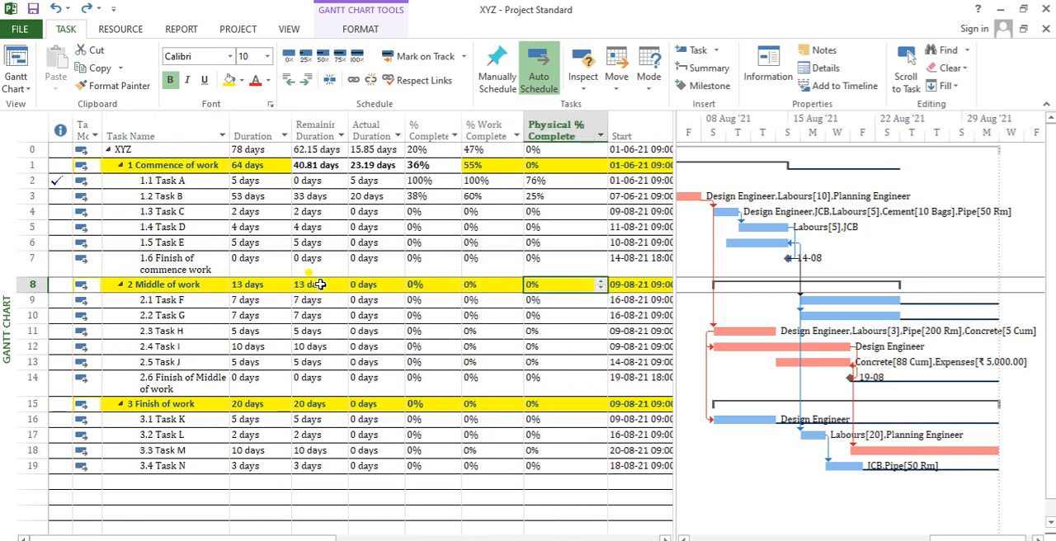
pyautogui.press('Down')
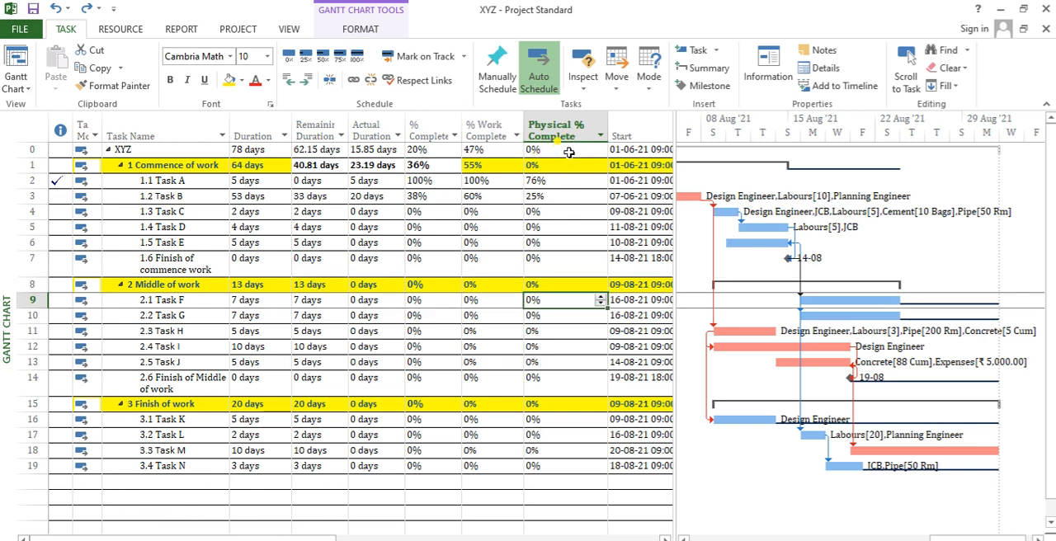
# - Compare the % Complete, % Work Complete and Physical % Complete columns, using Task B as the example
pyautogui.moveTo(435, 125); pyautogui.dragTo(477, 122)
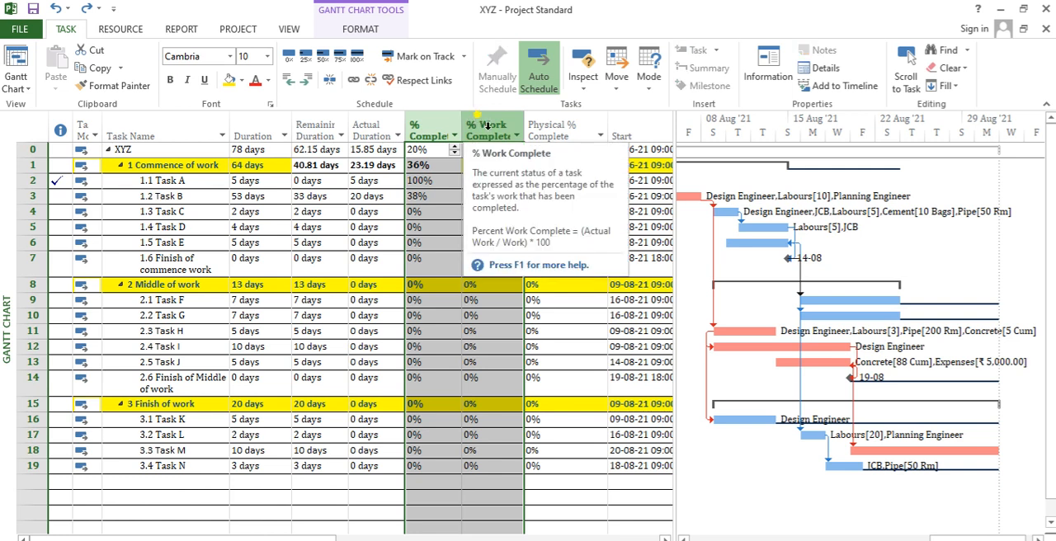
pyautogui.click(420, 194)
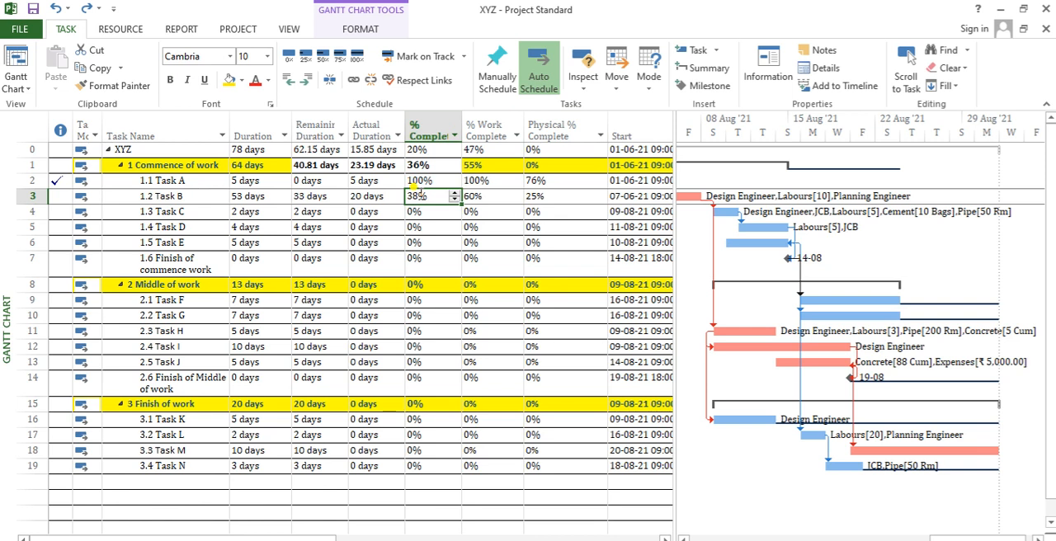
pyautogui.press('Tab')
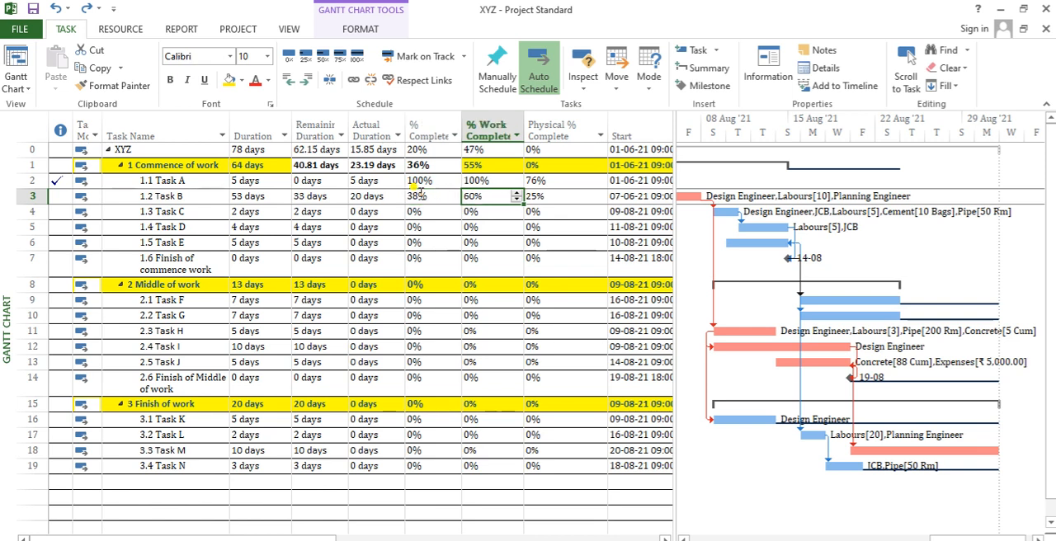
pyautogui.press('Tab')
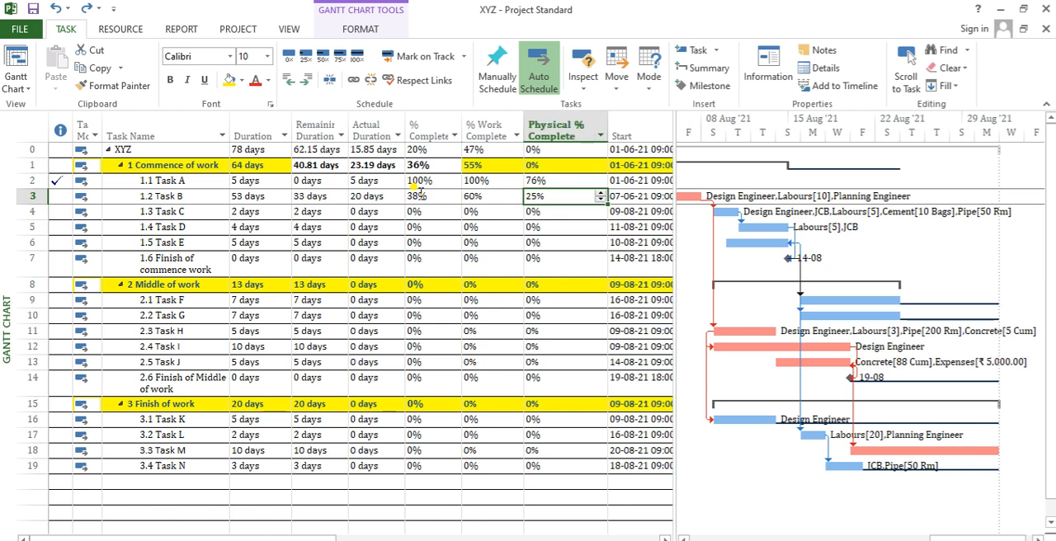
pyautogui.press('Down')
pyautogui.press('Down')
pyautogui.press('Down')
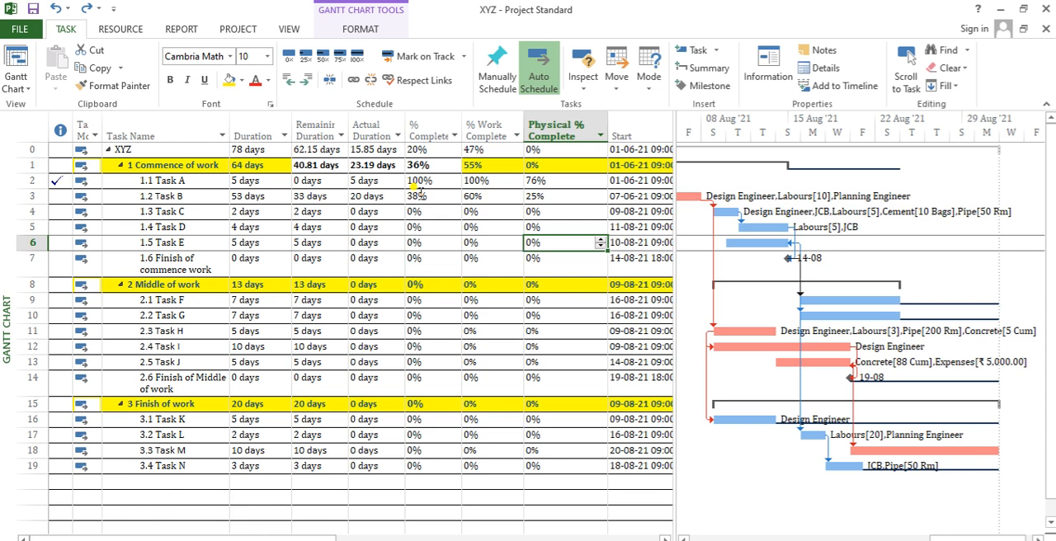
pyautogui.press('Up')
pyautogui.press('Up')
pyautogui.press('Up')
pyautogui.press('Left')
pyautogui.press('Left')
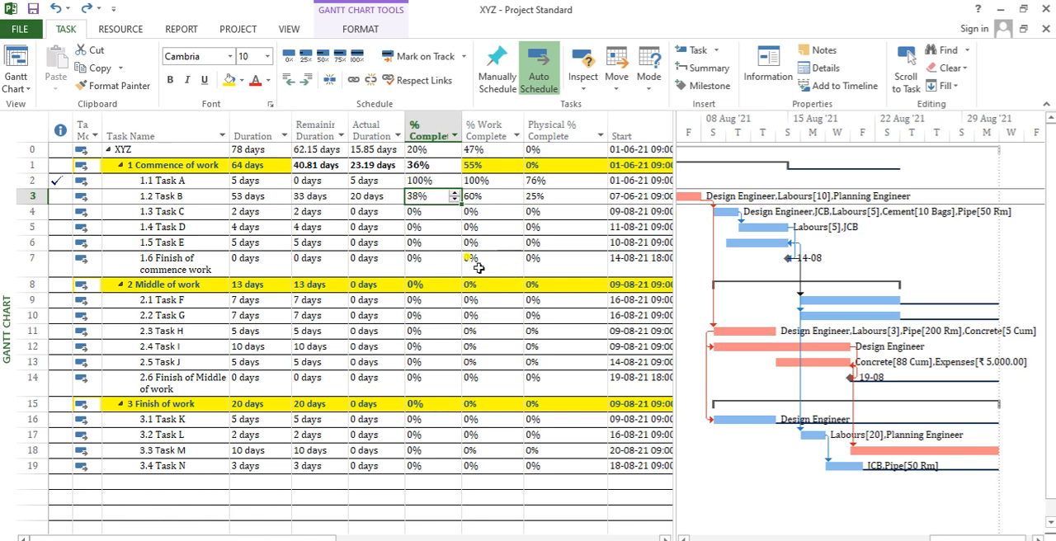
pyautogui.press('Right')
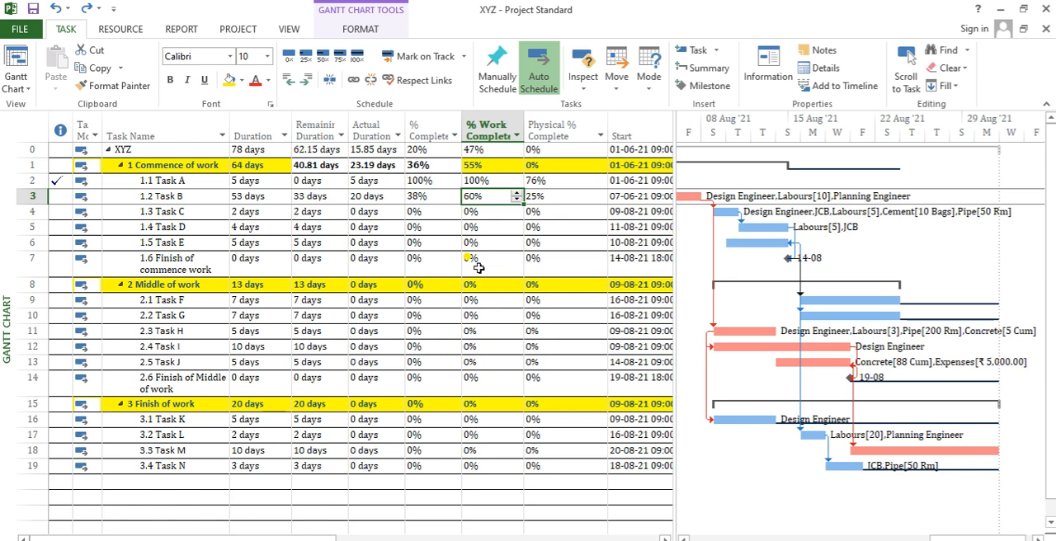
pyautogui.press('Right')
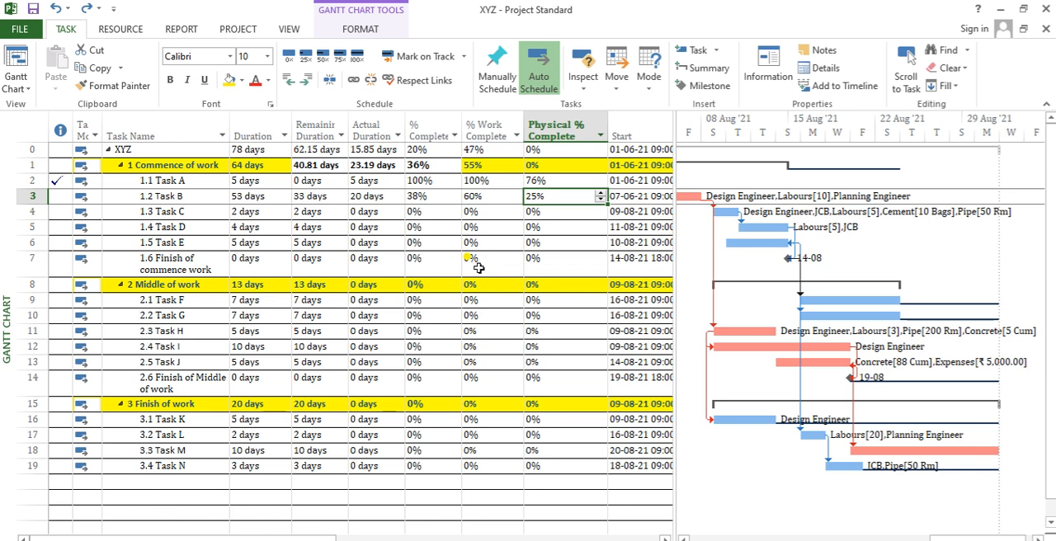
# - Check the % Complete of Tasks C through J and the Start and Finish dates of Tasks C and D
pyautogui.moveTo(423, 217); pyautogui.dragTo(444, 363)
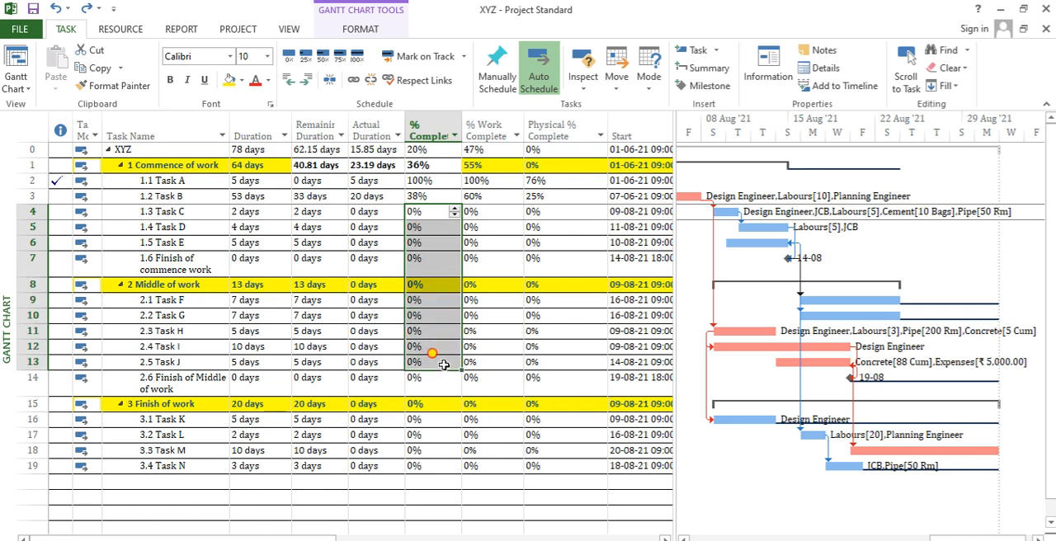
pyautogui.click(621, 230)
pyautogui.press('Right')
pyautogui.press('Up')
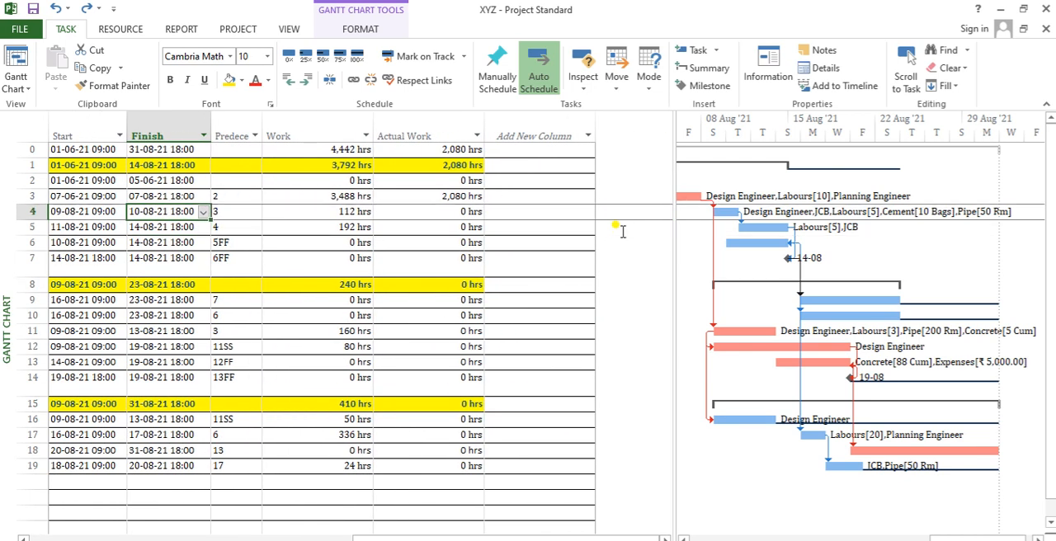
# - Check the Start and Finish dates of the tasks from Task C down to Task M
pyautogui.press('Left')
pyautogui.press('Left')
pyautogui.press('Left')
pyautogui.press('Right')
pyautogui.press('Right')
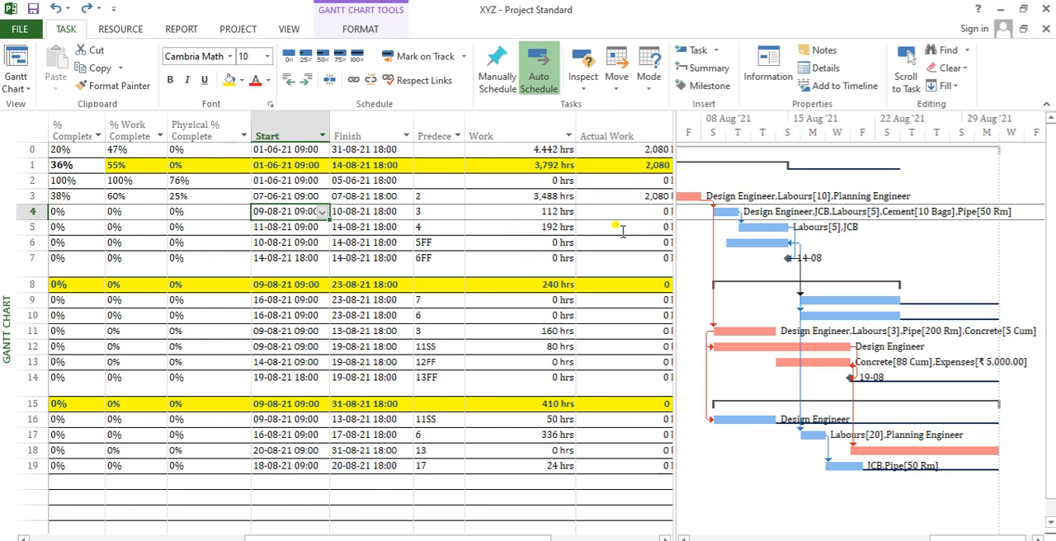
pyautogui.hotkey('shift', 'Right')
pyautogui.hotkey('shift', 'Down')
pyautogui.hotkey('shift', 'Down')
pyautogui.hotkey('shift', 'Down')
pyautogui.hotkey('shift', 'Down')
pyautogui.hotkey('shift', 'Down')
pyautogui.hotkey('shift', 'Down')
pyautogui.hotkey('shift', 'Down')
pyautogui.hotkey('shift', 'Down')
pyautogui.hotkey('shift', 'Down')
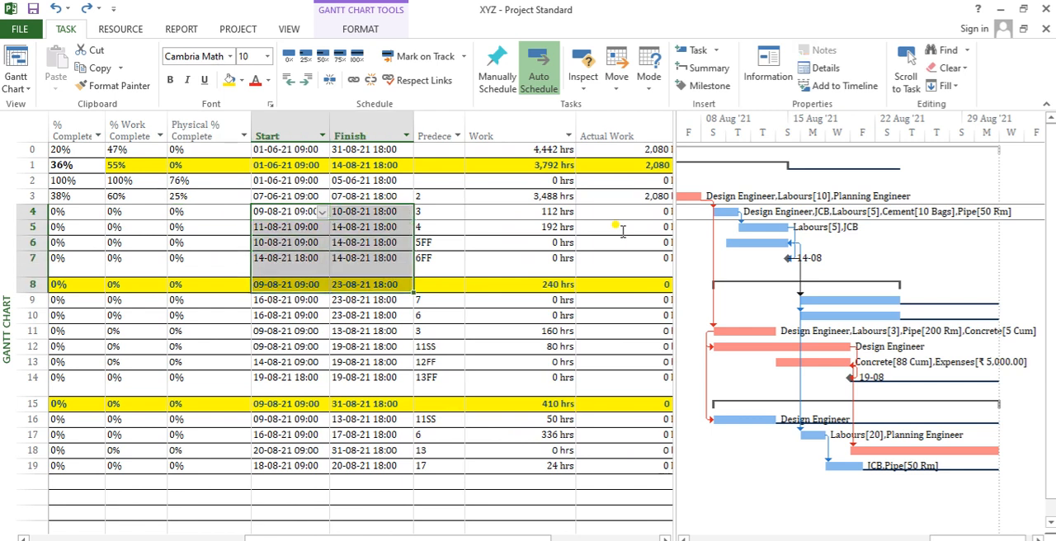
pyautogui.hotkey('shift', 'Down')
pyautogui.hotkey('shift', 'Down')
pyautogui.hotkey('shift', 'Down')
pyautogui.hotkey('shift', 'Down')
pyautogui.hotkey('shift', 'Down')
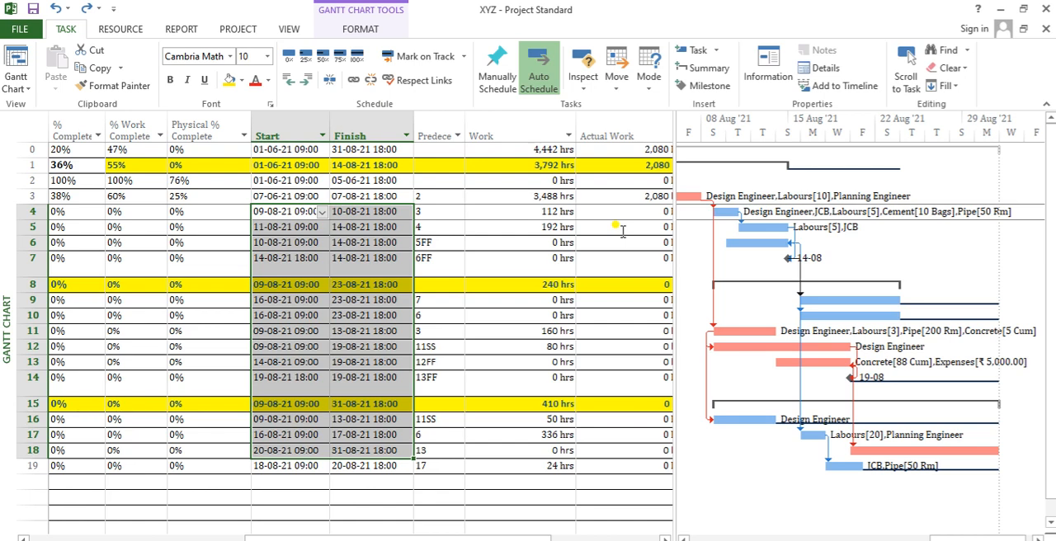
# - Check the Duration column and highlight the % Complete values of Tasks C through H
pyautogui.press('Left')
pyautogui.press('Down')
pyautogui.press('Down')
pyautogui.press('Left')
pyautogui.press('Left')
pyautogui.press('Left')
pyautogui.press('Left')
pyautogui.press('Left')
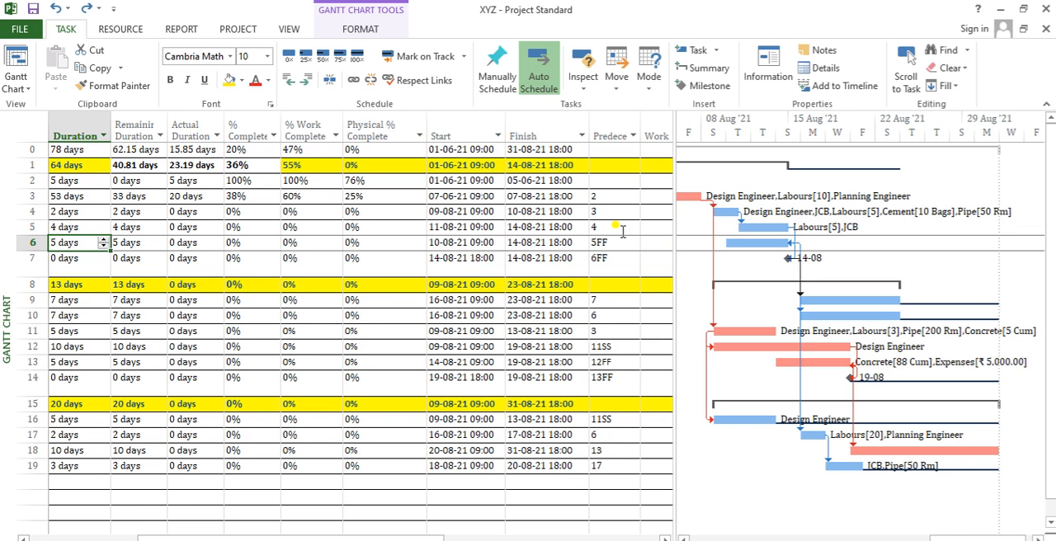
pyautogui.moveTo(256, 212); pyautogui.dragTo(252, 331)
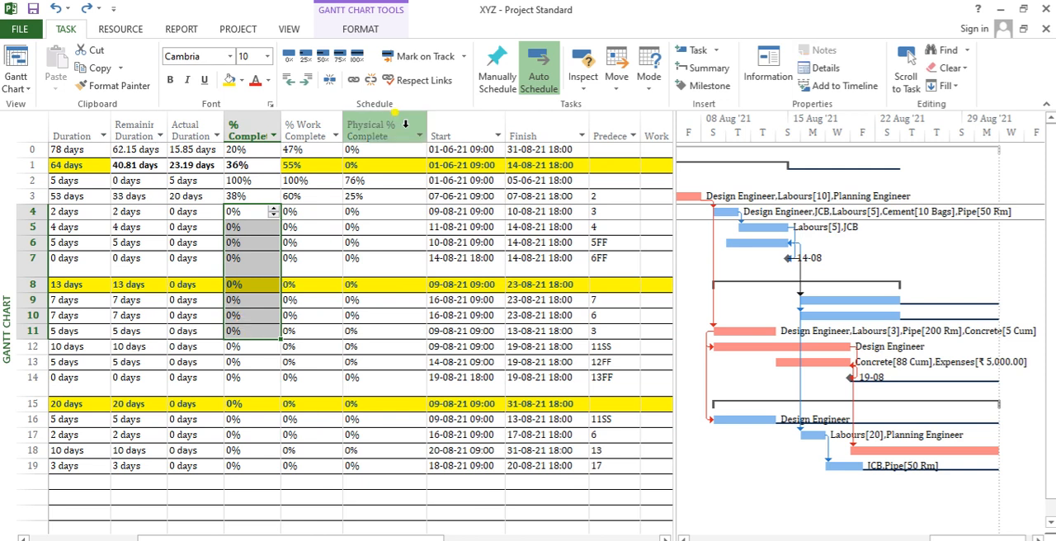
# - Update the entire project's work as complete through 22-08-21, using the 0% - 100% complete option
pyautogui.click(238, 29)
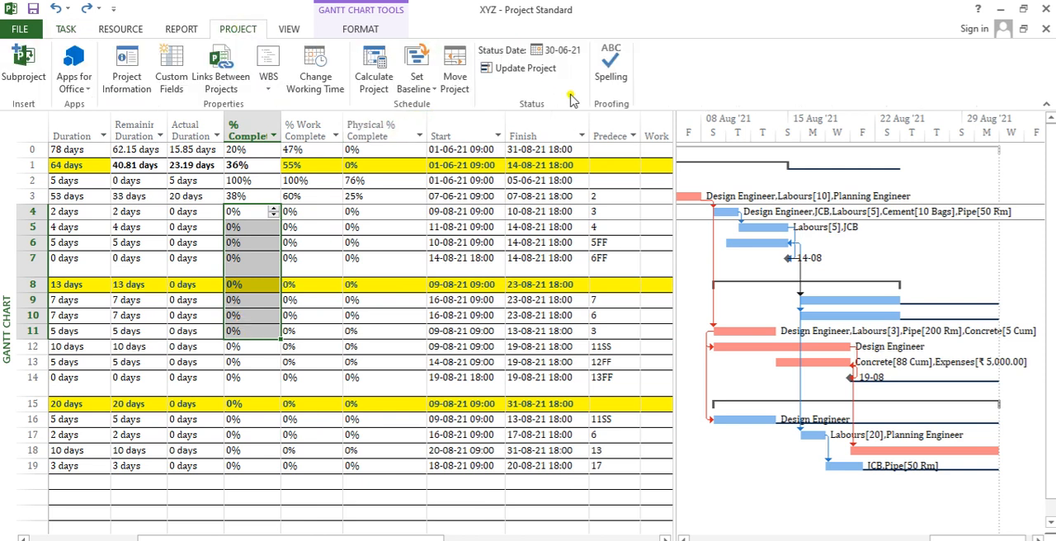
pyautogui.click(533, 73)
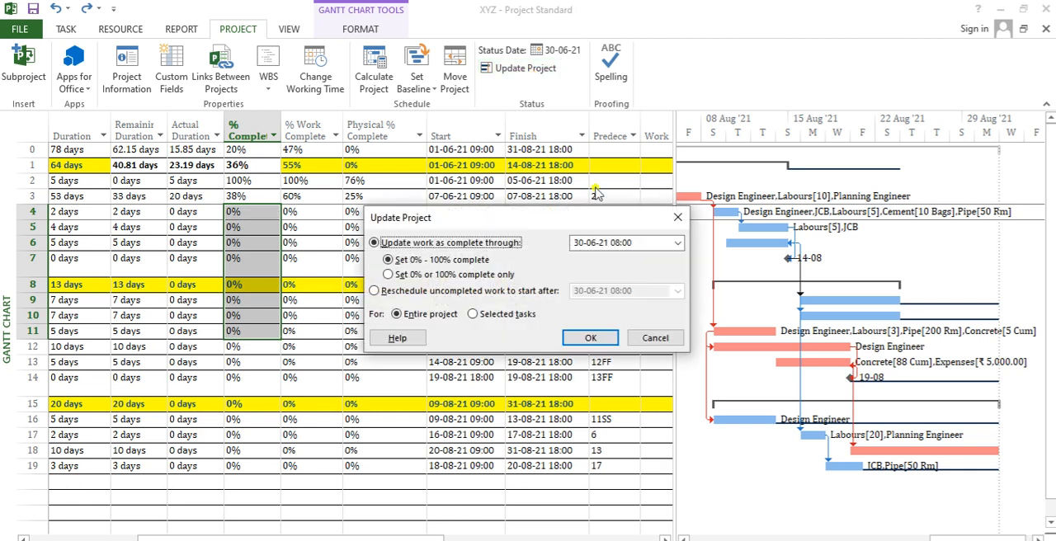
pyautogui.click(676, 243)
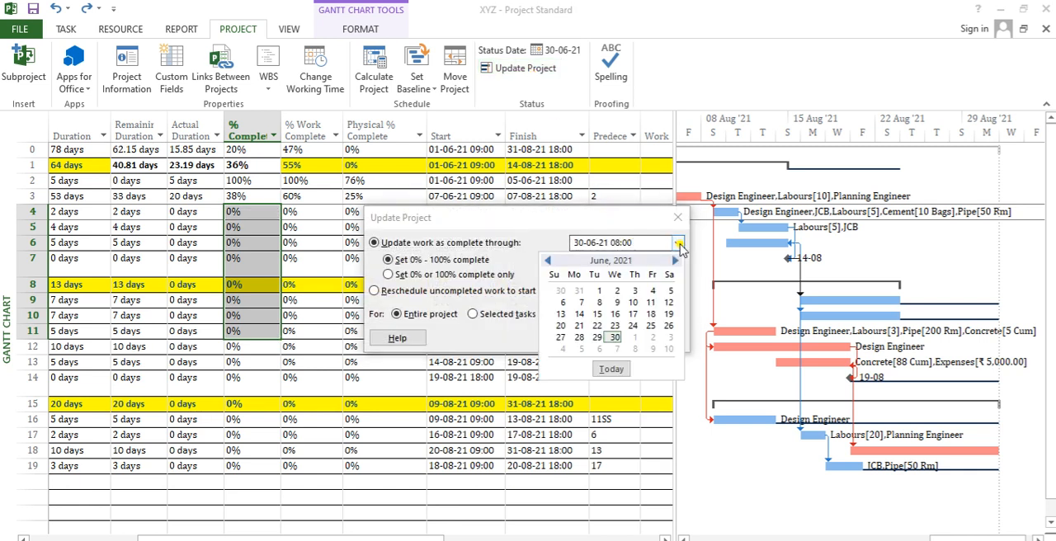
pyautogui.click(673, 260)
pyautogui.click(674, 259)
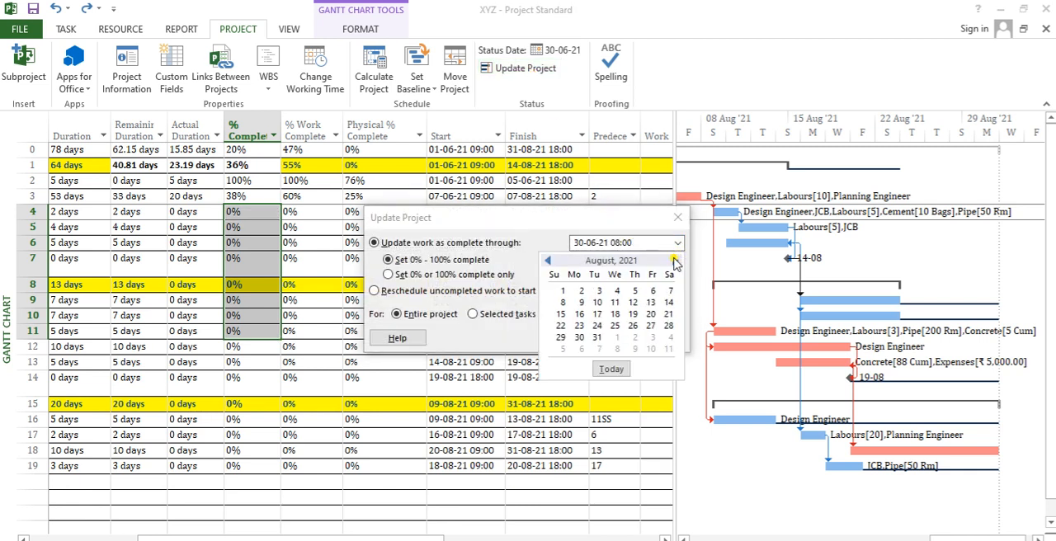
pyautogui.click(561, 325)
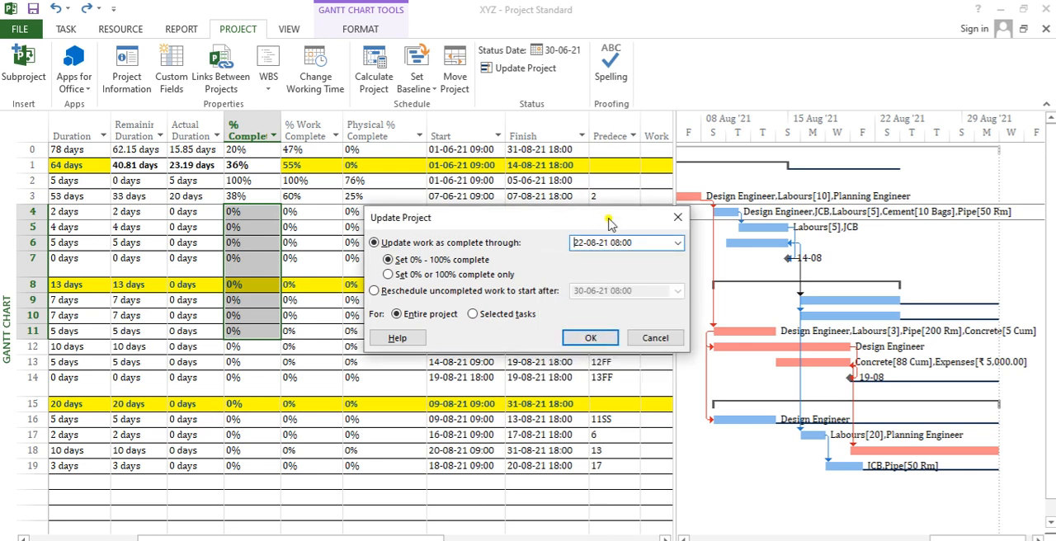
pyautogui.moveTo(607, 216); pyautogui.dragTo(694, 10)
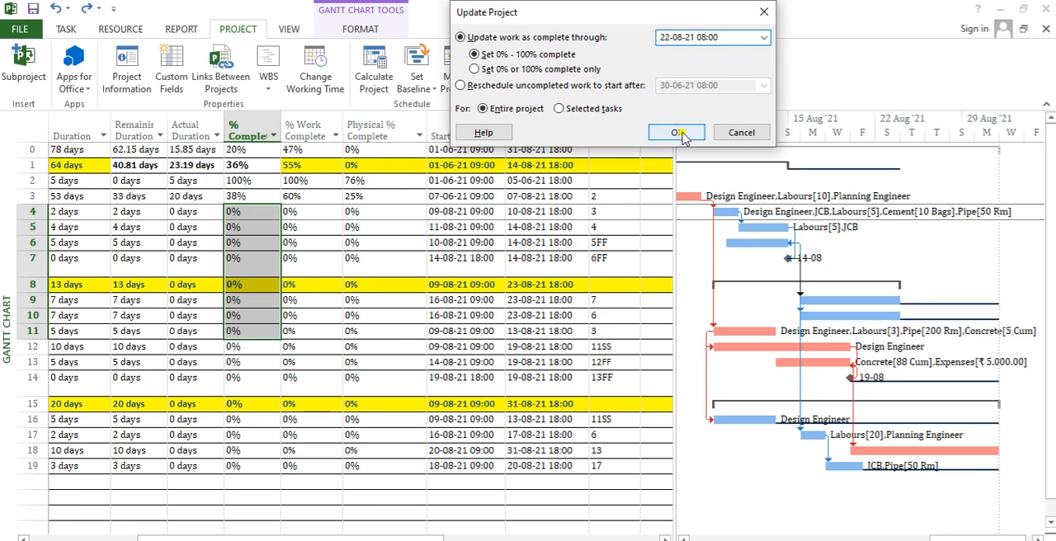
pyautogui.click(682, 135)
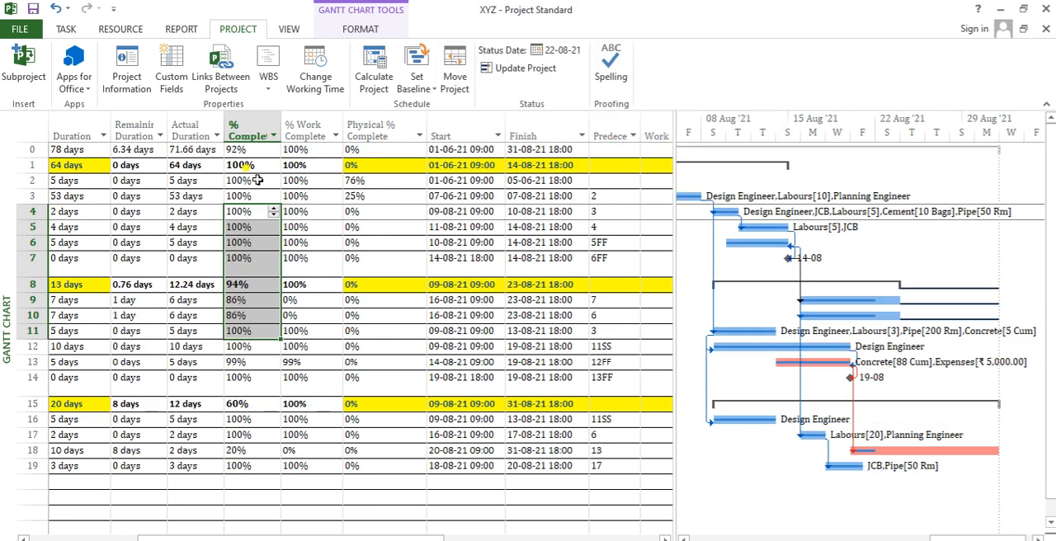
# - Review the % Complete from Commence of work to Middle of work and the Start and Finish dates of the Middle of work tasks
pyautogui.moveTo(249, 165); pyautogui.dragTo(250, 286)
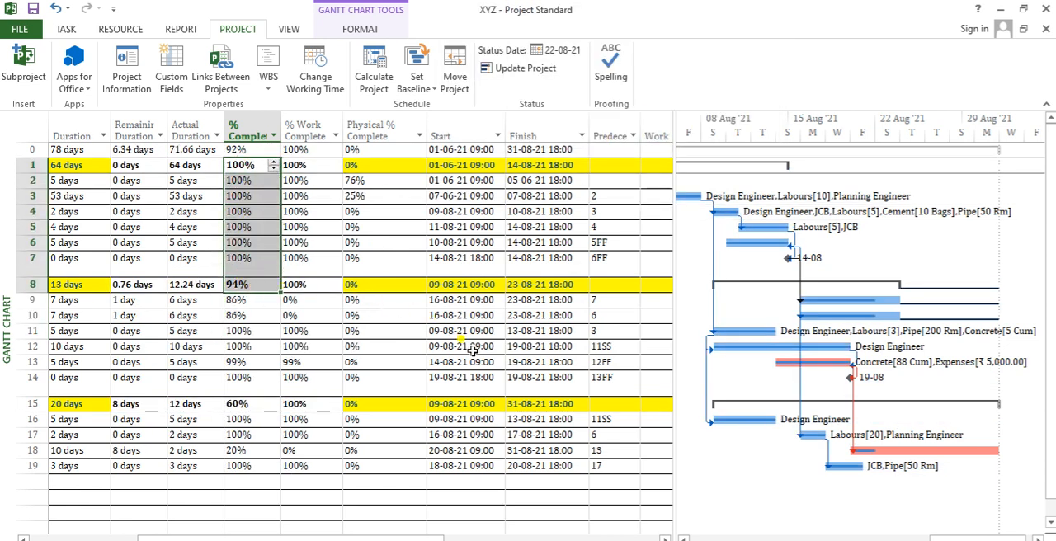
pyautogui.click(444, 303)
pyautogui.moveTo(444, 303); pyautogui.dragTo(532, 377)
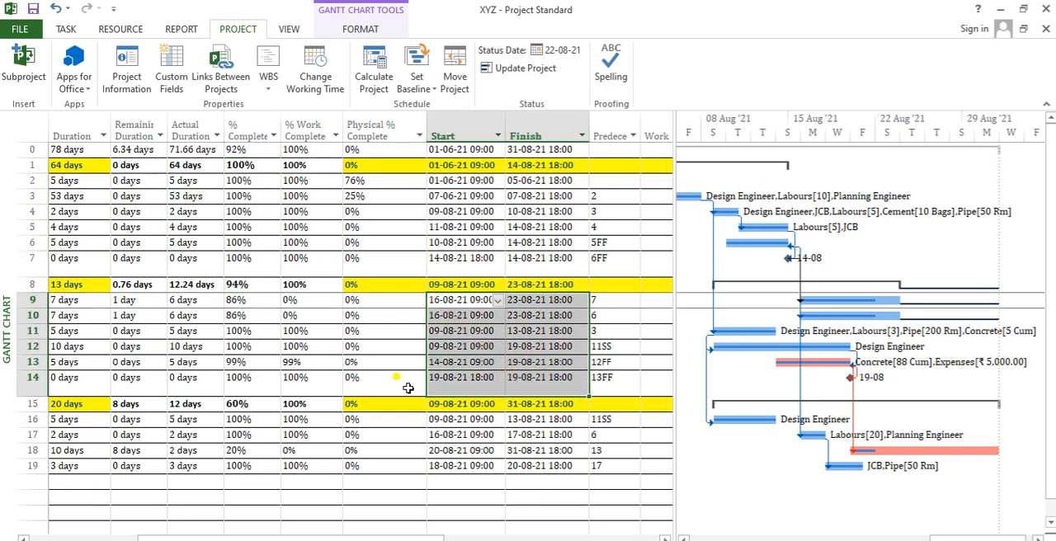
pyautogui.click(302, 380)
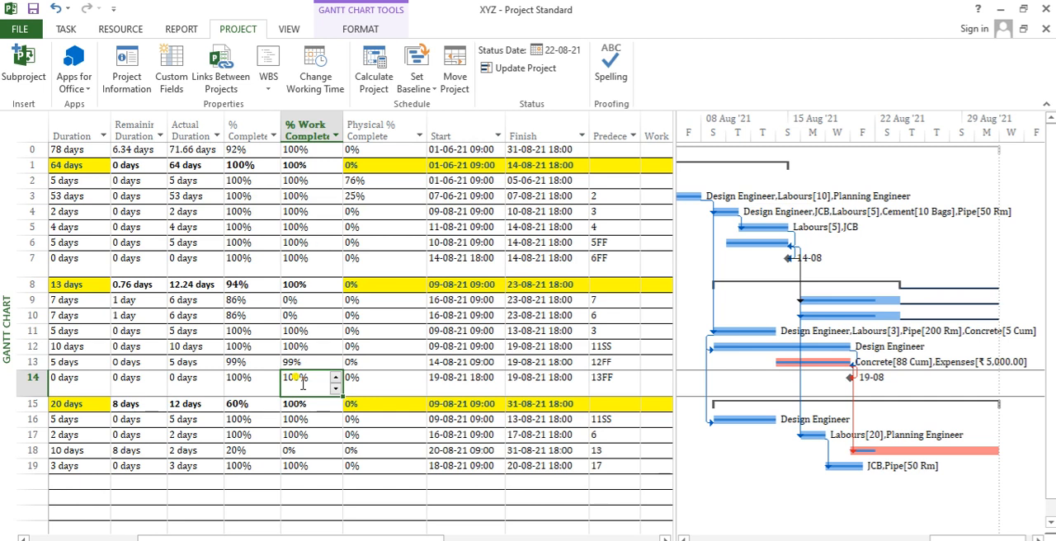
# - Compare the % Work Complete and % Complete of Task J and the tasks under Finish of work
pyautogui.press('Down')
pyautogui.press('Down')
pyautogui.press('Down')
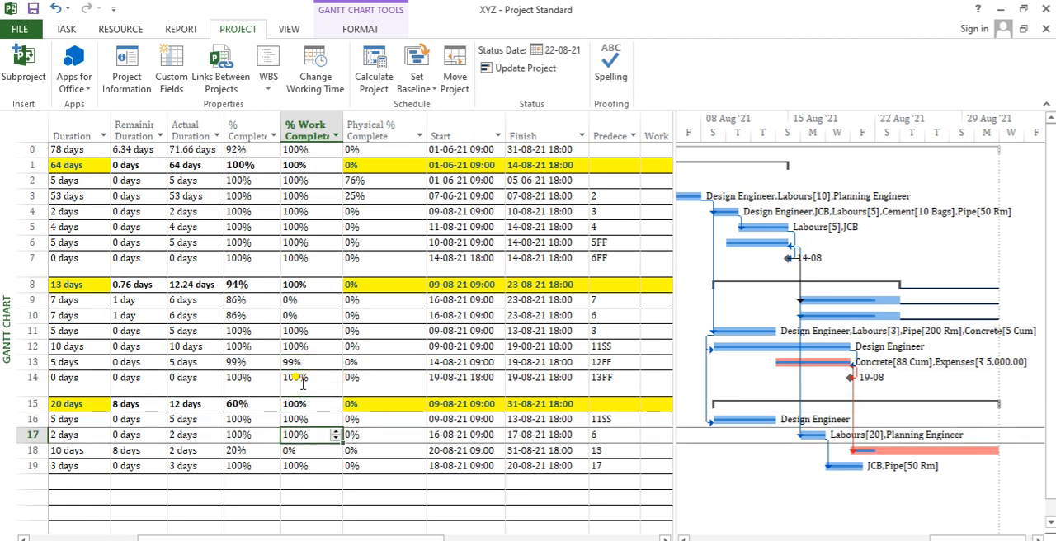
pyautogui.press('Down')
pyautogui.press('Left')
pyautogui.press('Right')
pyautogui.press('Left')
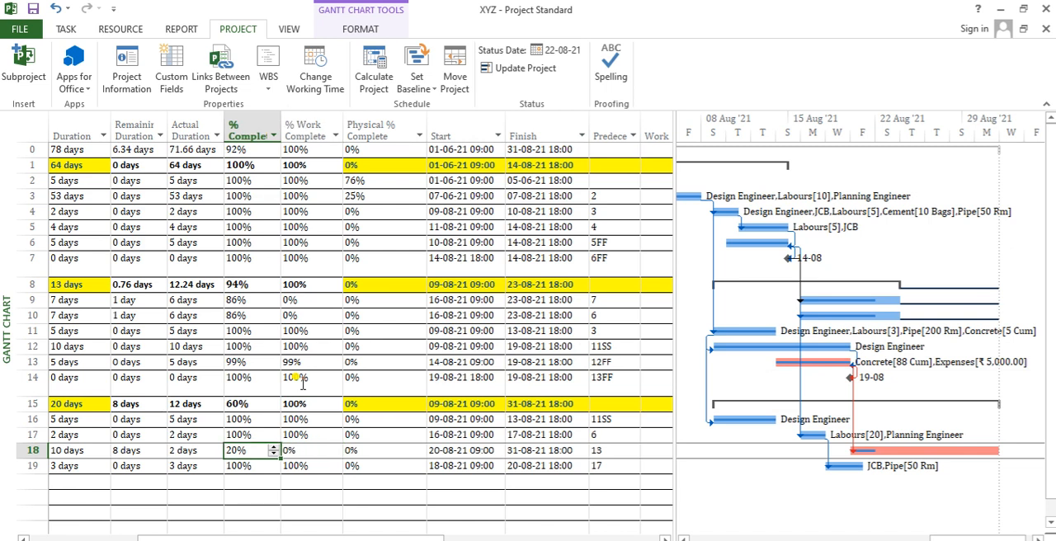
pyautogui.press('Up')
pyautogui.press('Up')
pyautogui.press('Up')
pyautogui.press('Up')
pyautogui.press('Up')
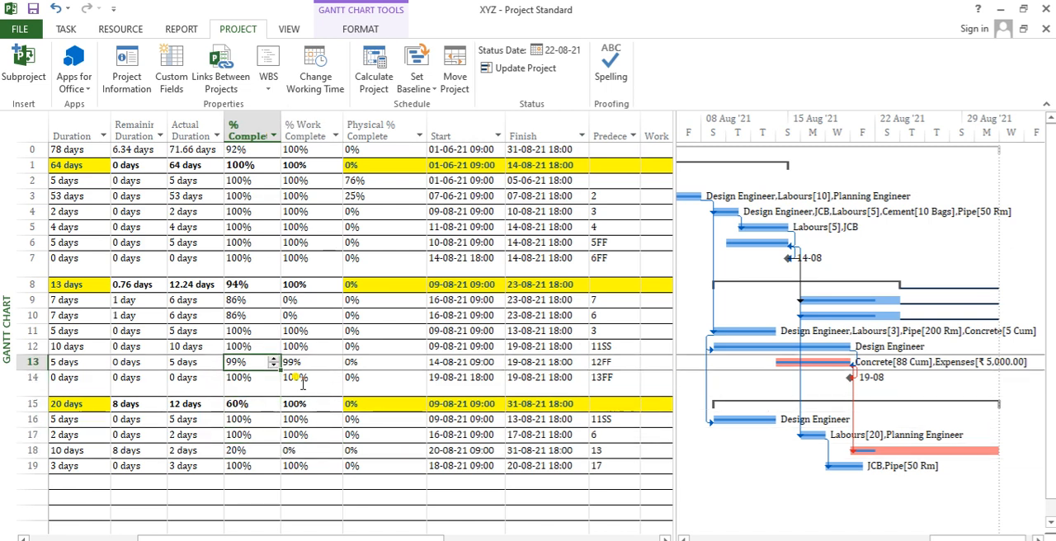
pyautogui.press('Down')
pyautogui.press('Down')
pyautogui.press('Down')
pyautogui.press('Down')
pyautogui.press('Down')
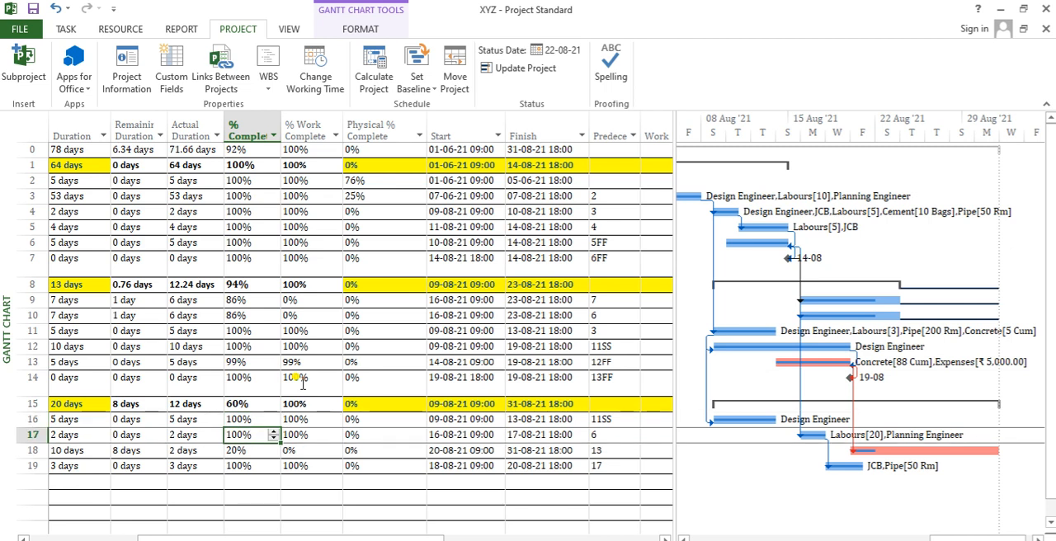
# - Check Task M's Start and Finish dates, % Work Complete, Work and Actual Work
pyautogui.press('Right')
pyautogui.press('Right')
pyautogui.press('Right')
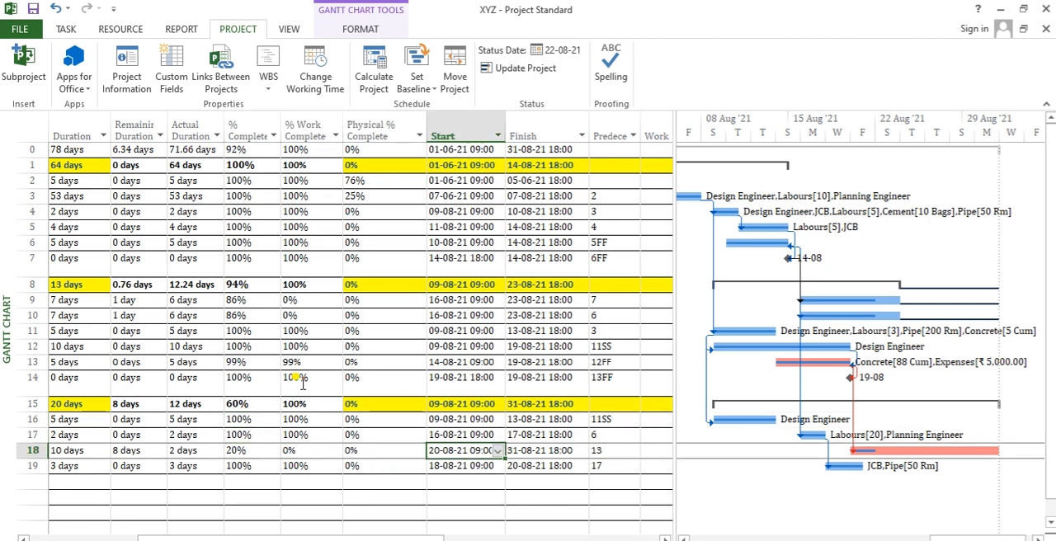
pyautogui.press('Right')
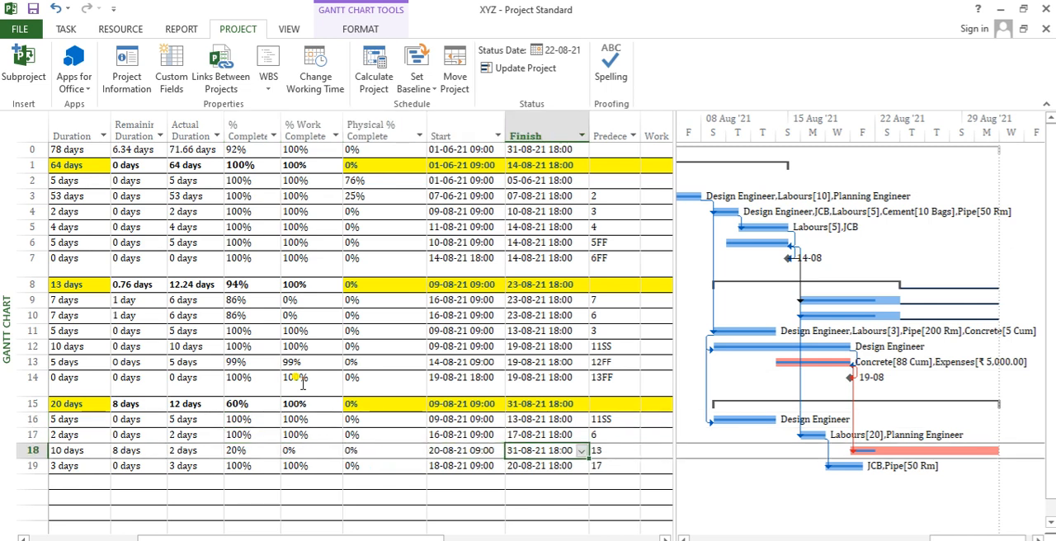
pyautogui.press('Left')
pyautogui.press('Left')
pyautogui.press('Left')
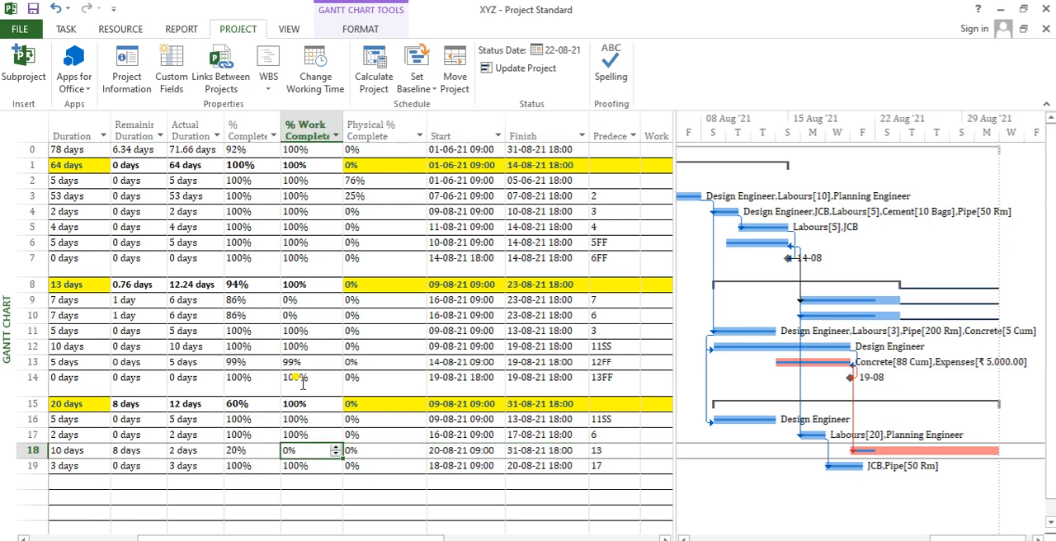
pyautogui.press('Right')
pyautogui.press('Right')
pyautogui.press('Right')
pyautogui.press('Right')
pyautogui.press('Right')
pyautogui.press('Right')
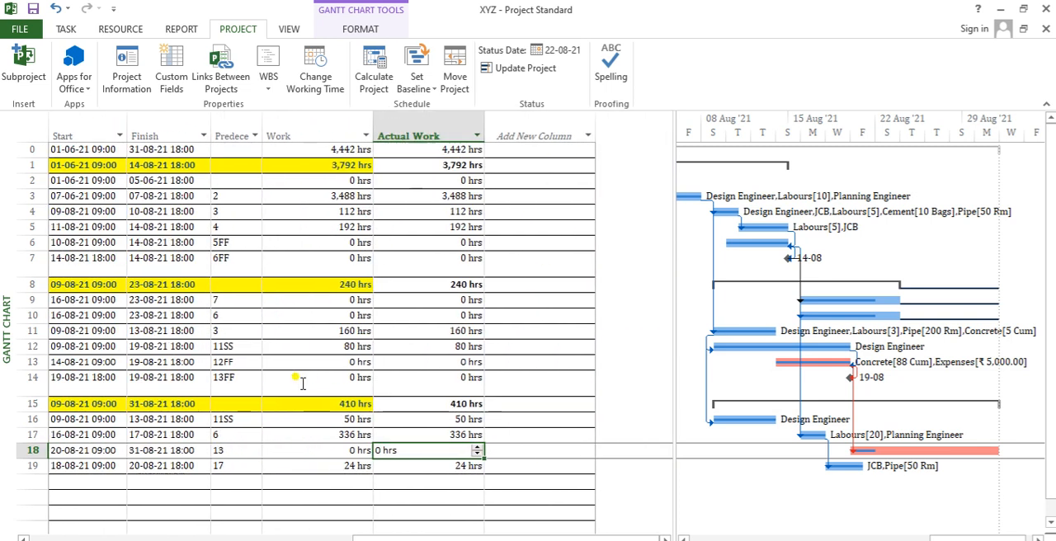
# - Check the resource assignments in Task M's task information
pyautogui.click(25, 450)
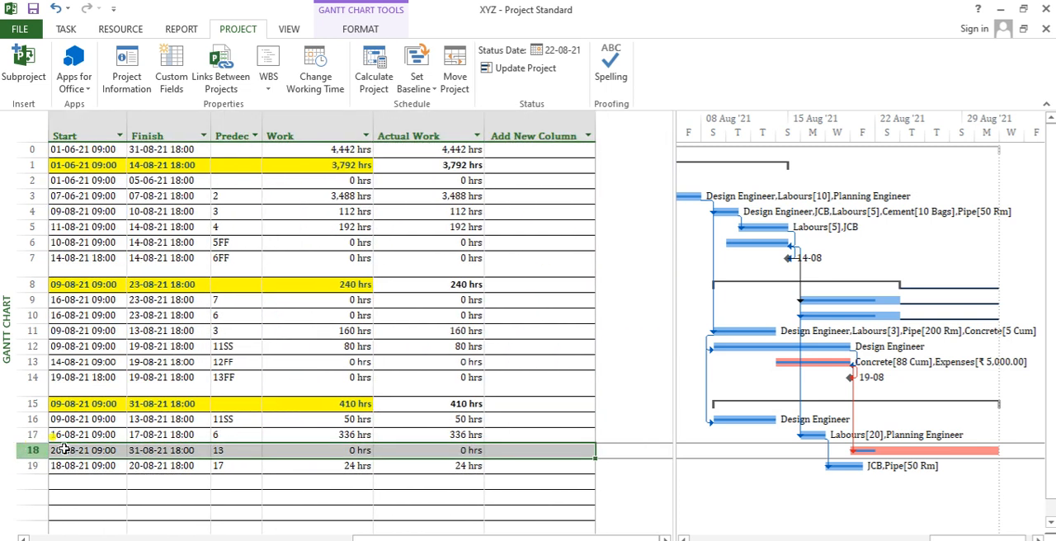
pyautogui.moveTo(973, 538); pyautogui.dragTo(1052, 534)
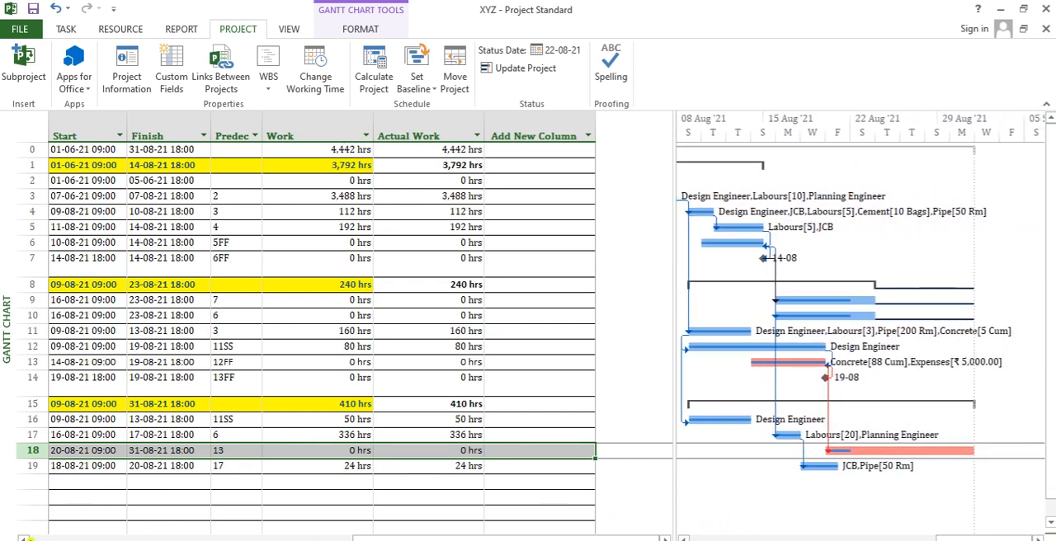
pyautogui.moveTo(26, 538); pyautogui.dragTo(23, 537)
pyautogui.doubleClick(137, 452)
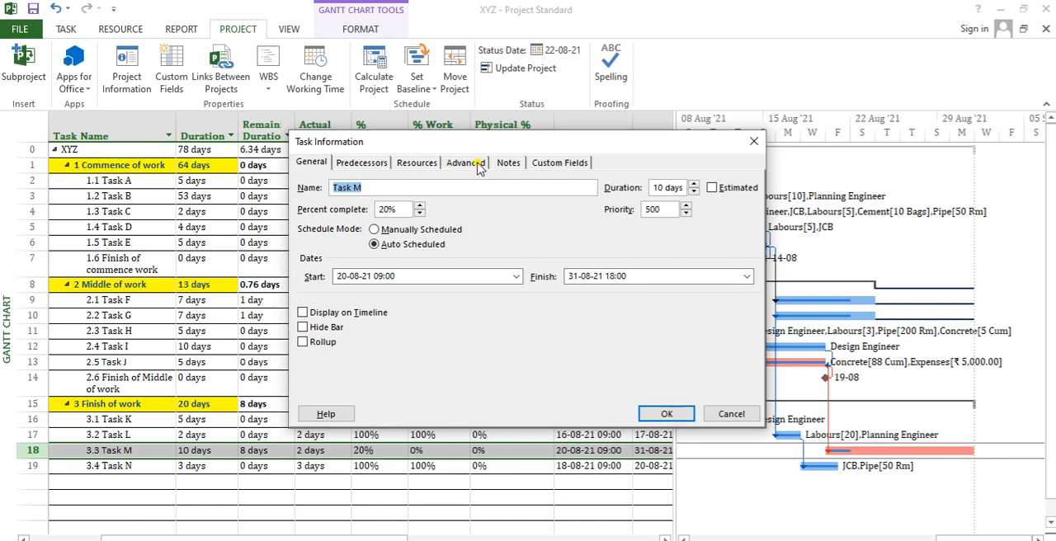
pyautogui.click(423, 163)
pyautogui.click(429, 244)
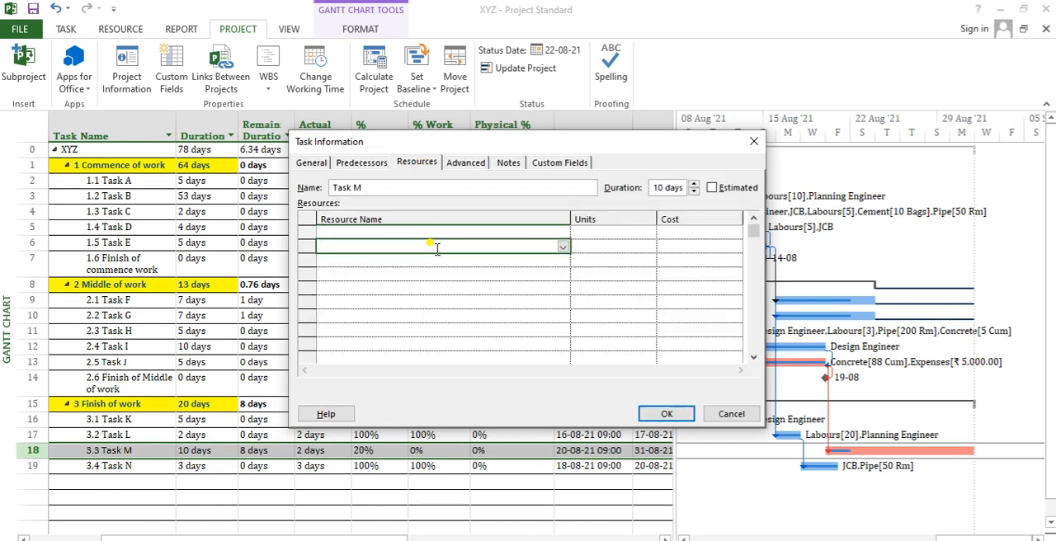
pyautogui.click(660, 414)
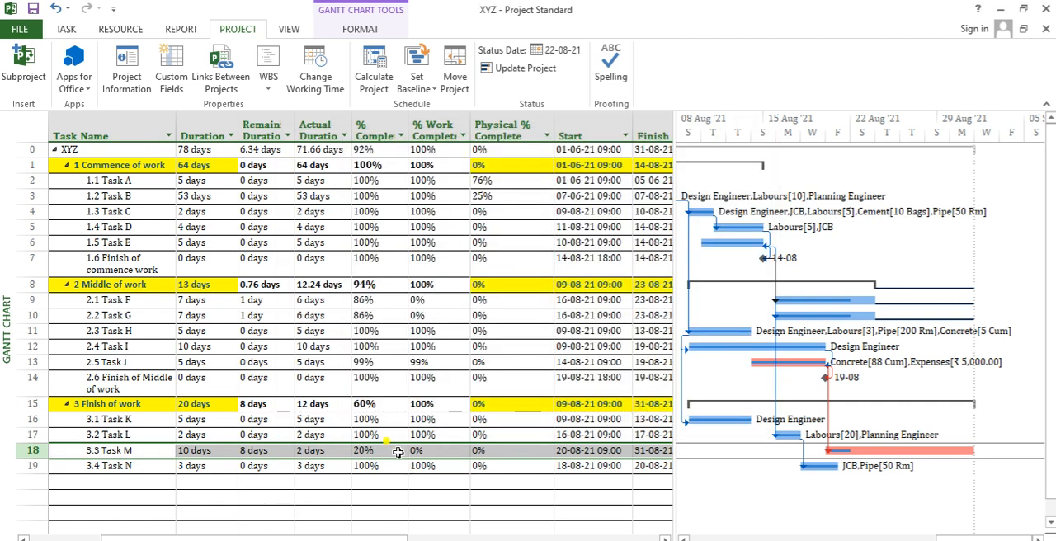
# - Compare Task M's % Complete with its % Work Complete, and highlight both columns
pyautogui.click(398, 453)
pyautogui.press('Right')
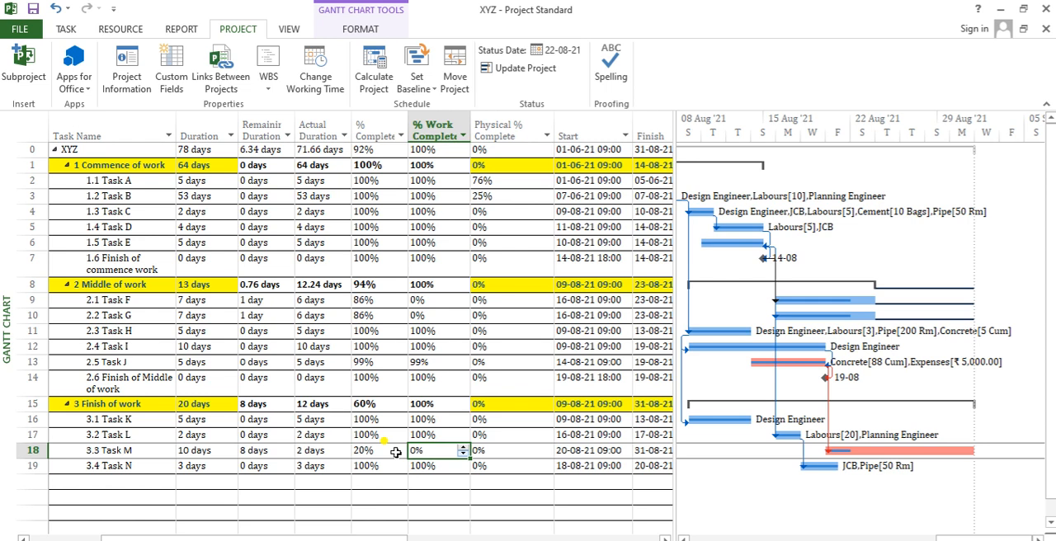
pyautogui.click(434, 130)
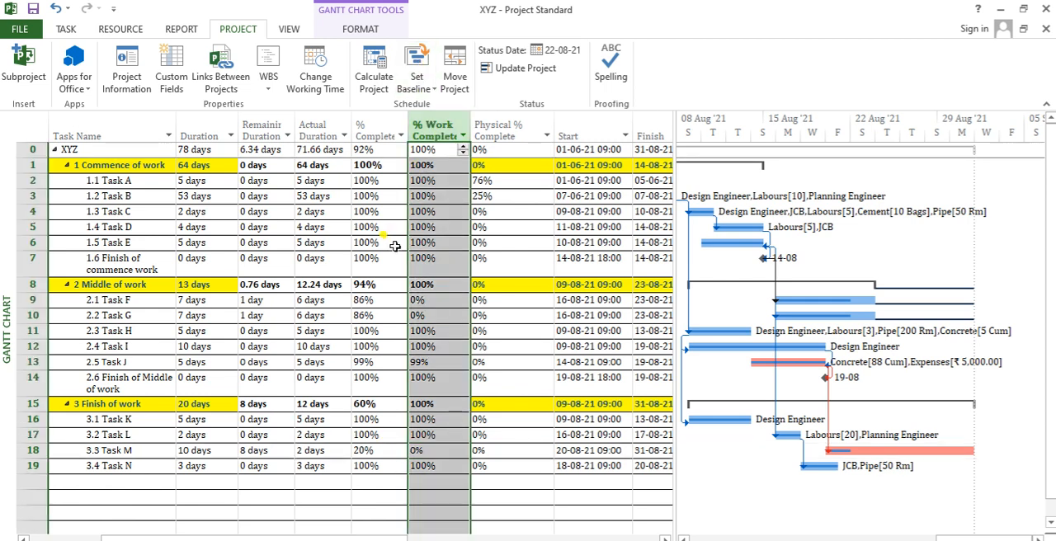
pyautogui.click(376, 129)
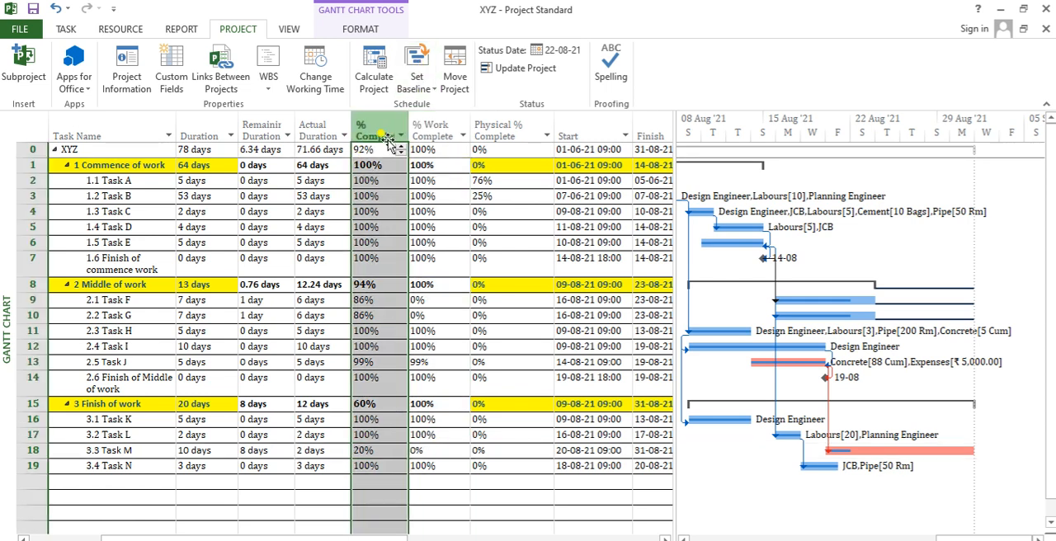
# - Review the % Complete from Task D down to Task M and the % Work Complete from Task M up to Task H
pyautogui.click(368, 230)
pyautogui.press('Down')
pyautogui.press('Down')
pyautogui.press('Down')
pyautogui.press('Down')
pyautogui.press('Down')
pyautogui.press('Down')
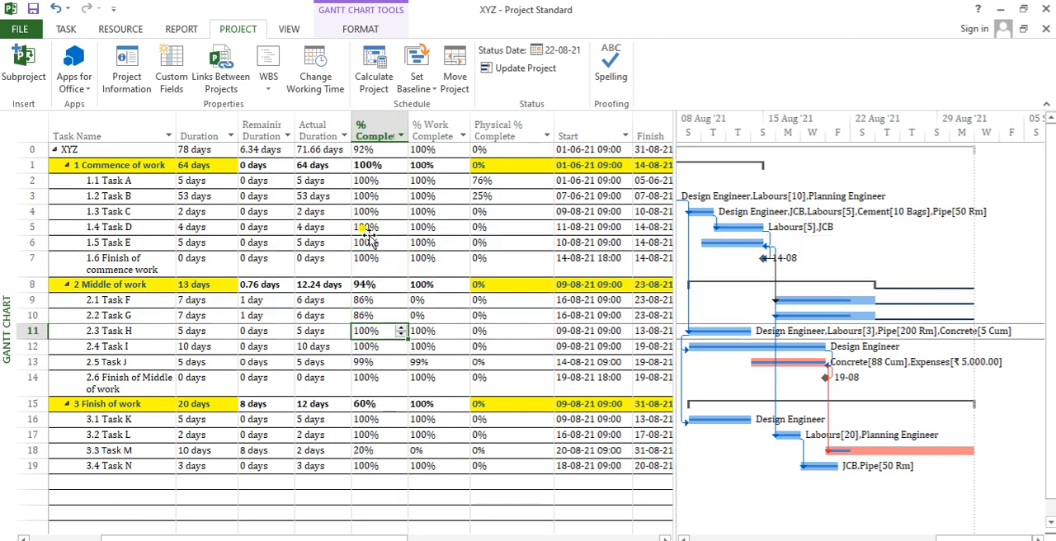
pyautogui.press('Down')
pyautogui.press('Down')
pyautogui.press('Down')
pyautogui.press('Down')
pyautogui.press('Down')
pyautogui.press('Down')
pyautogui.press('Down')
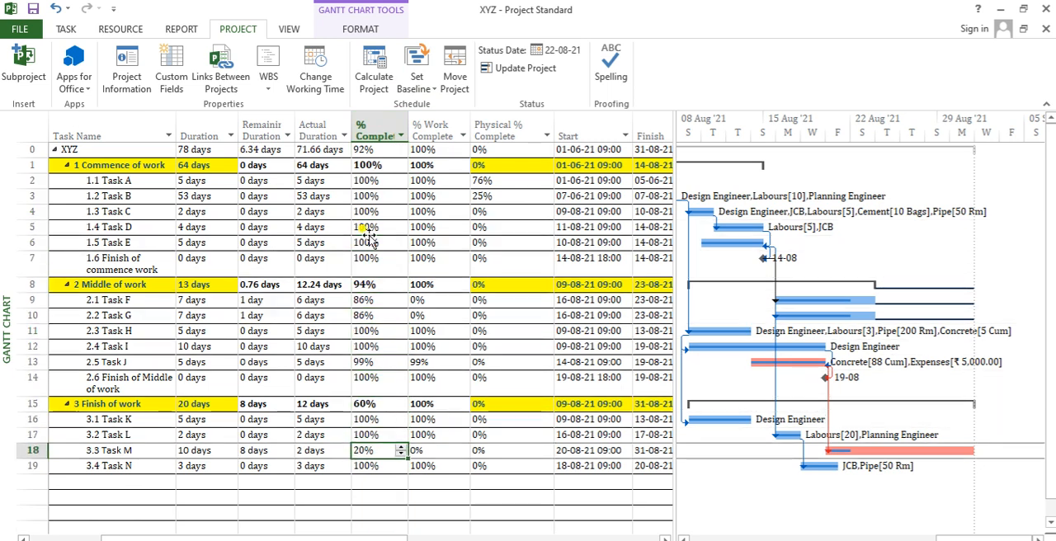
pyautogui.press('Right')
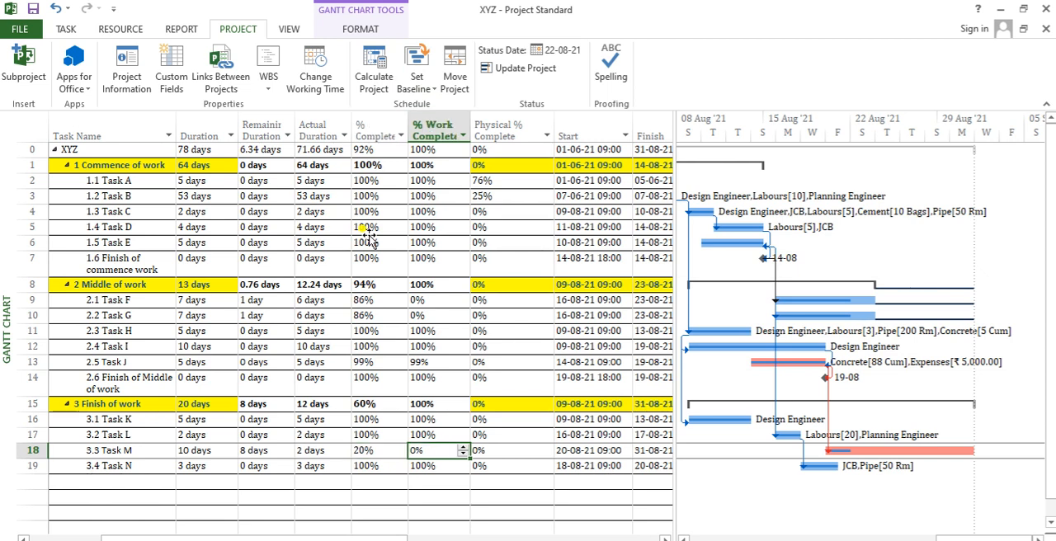
pyautogui.press('Up')
pyautogui.press('Up')
pyautogui.press('Up')
pyautogui.press('Up')
pyautogui.press('Up')
pyautogui.press('Up')
pyautogui.press('Up')
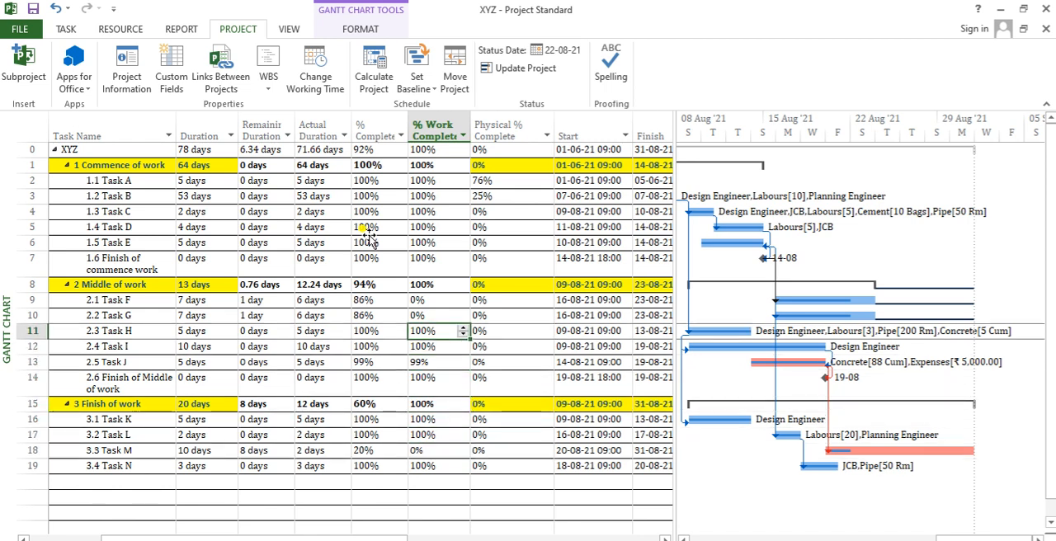
# - Check the resource assignments in Task G's task information
pyautogui.press('Up')
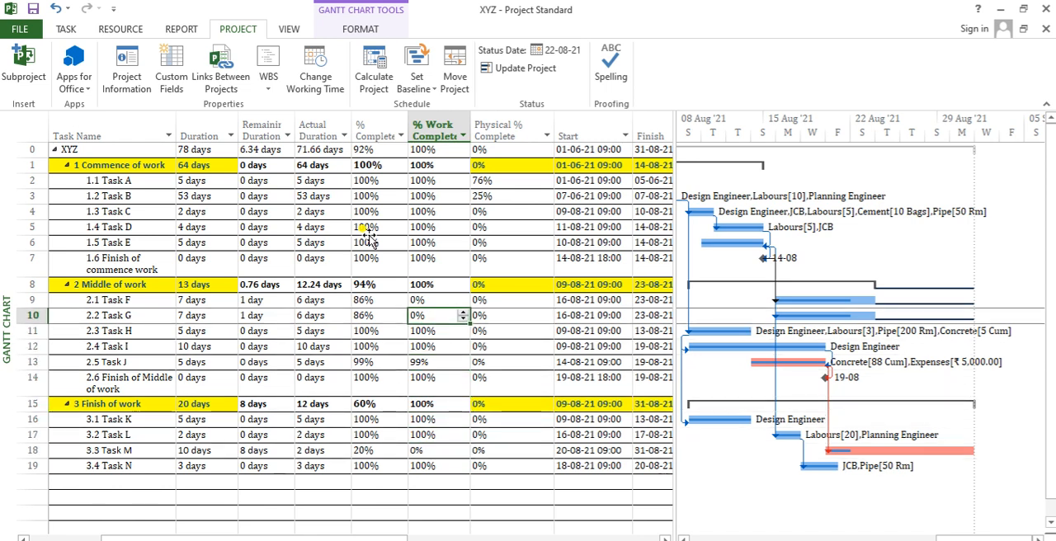
pyautogui.doubleClick(217, 318)
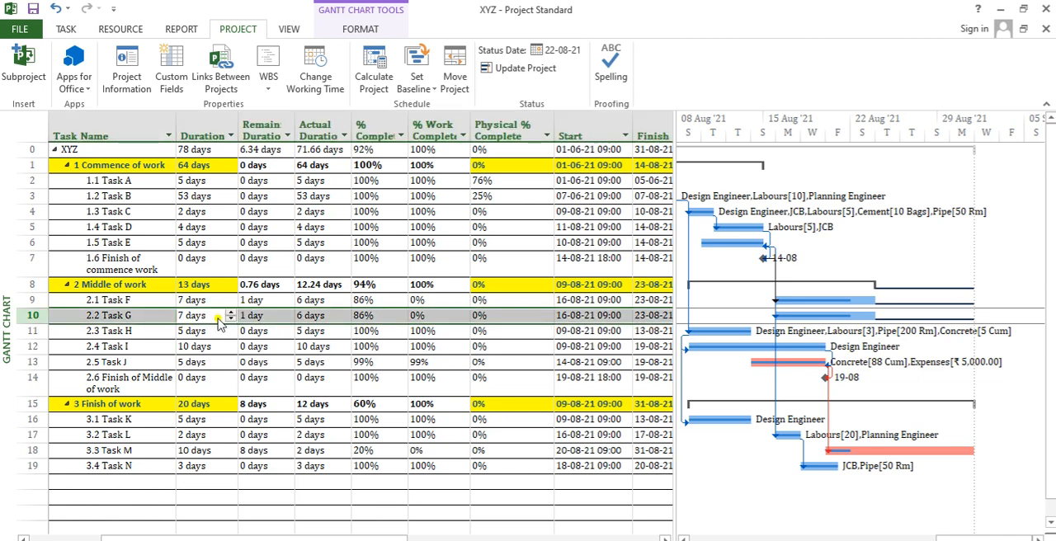
pyautogui.click(426, 162)
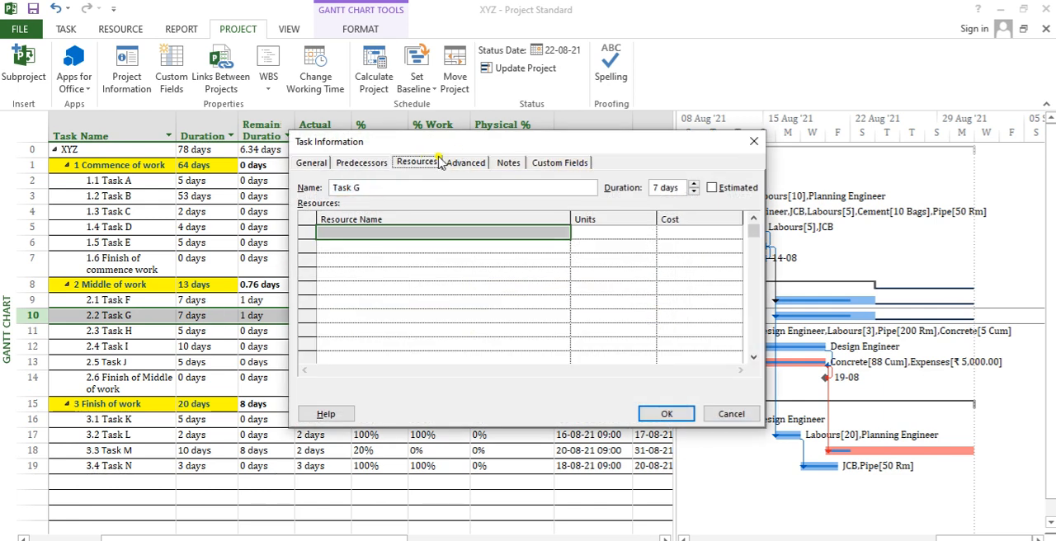
pyautogui.click(756, 143)
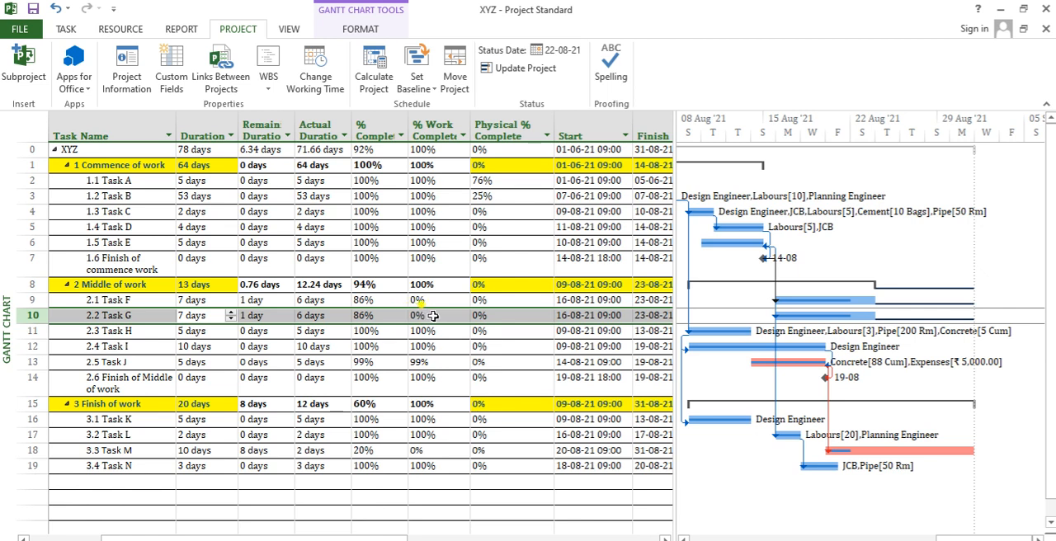
# - Review the Remaining Duration of the Middle of work tasks, and read across the completion percentages to the Finish dates
pyautogui.click(273, 284)
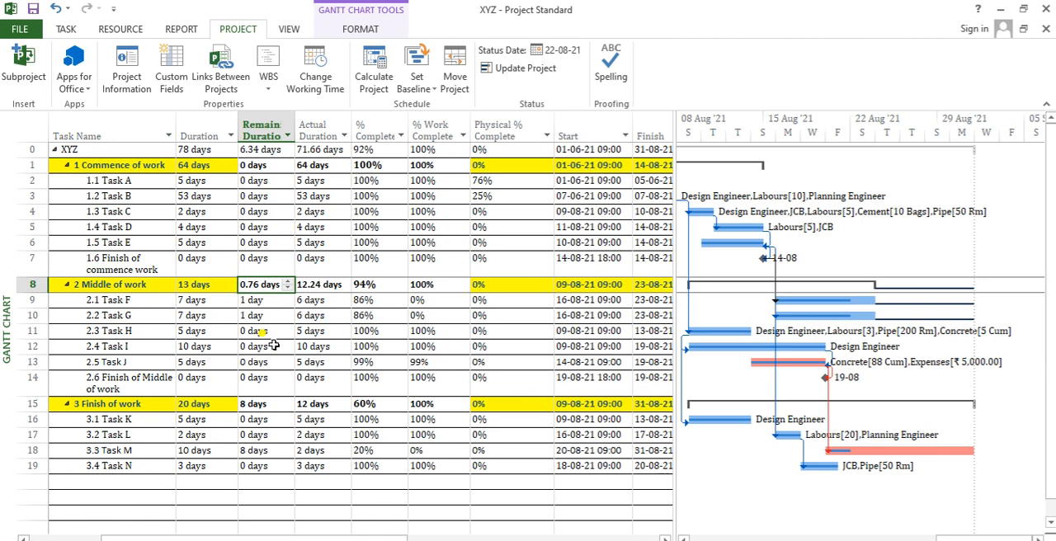
pyautogui.press('Up')
pyautogui.press('Down')
pyautogui.press('Down')
pyautogui.press('Down')
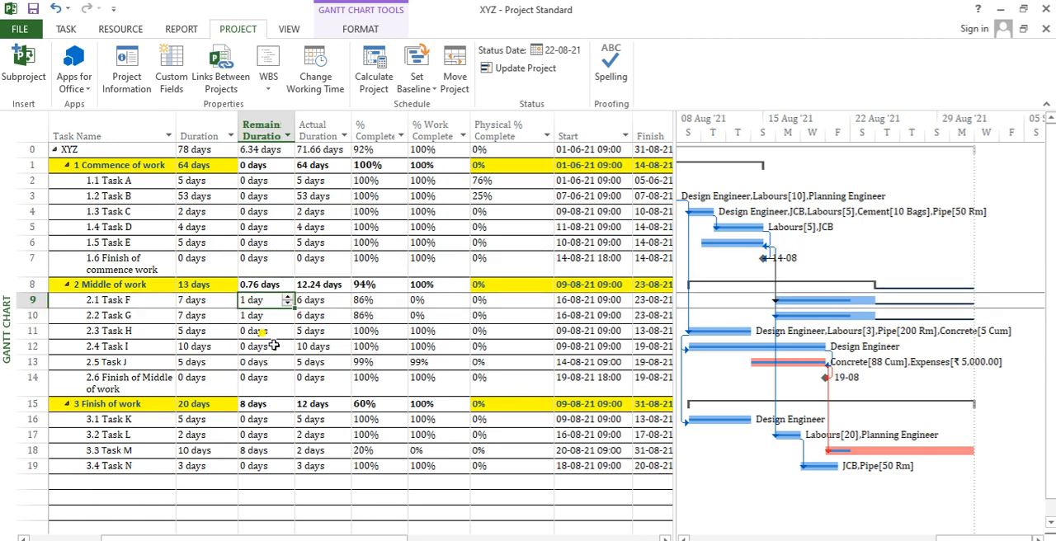
pyautogui.press('Down')
pyautogui.press('Down')
pyautogui.press('Right')
pyautogui.press('Right')
pyautogui.press('Right')
pyautogui.press('Right')
pyautogui.press('Right')
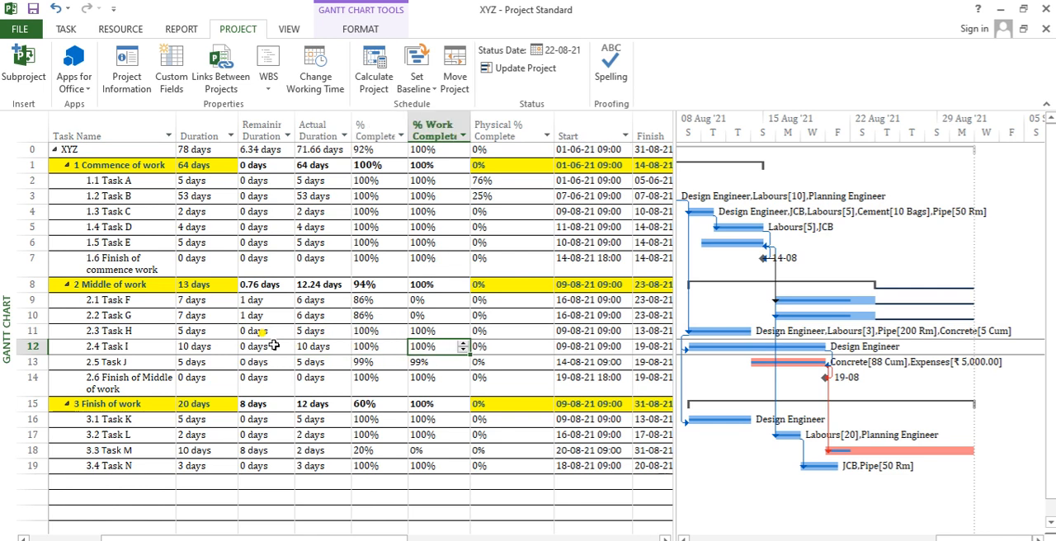
pyautogui.press('Right')
pyautogui.press('Up')
pyautogui.press('Up')
pyautogui.press('Up')
pyautogui.press('Up')
pyautogui.press('Up')
pyautogui.press('Up')
pyautogui.press('Up')
pyautogui.press('Up')
pyautogui.press('Up')
pyautogui.press('Up')
pyautogui.press('Up')
pyautogui.press('Up')
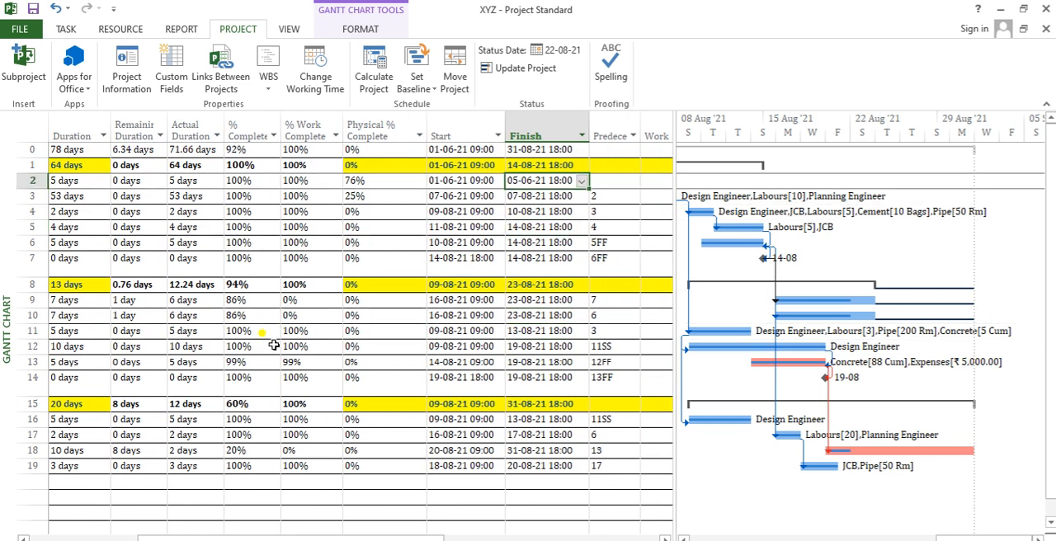
# - Compare the XYZ project's overall % Complete, % Work Complete and Physical % Complete, and check its Work and Actual Work
pyautogui.press('Left')
pyautogui.press('Left')
pyautogui.press('Left')
pyautogui.press('Left')
pyautogui.press('Left')
pyautogui.press('Right')
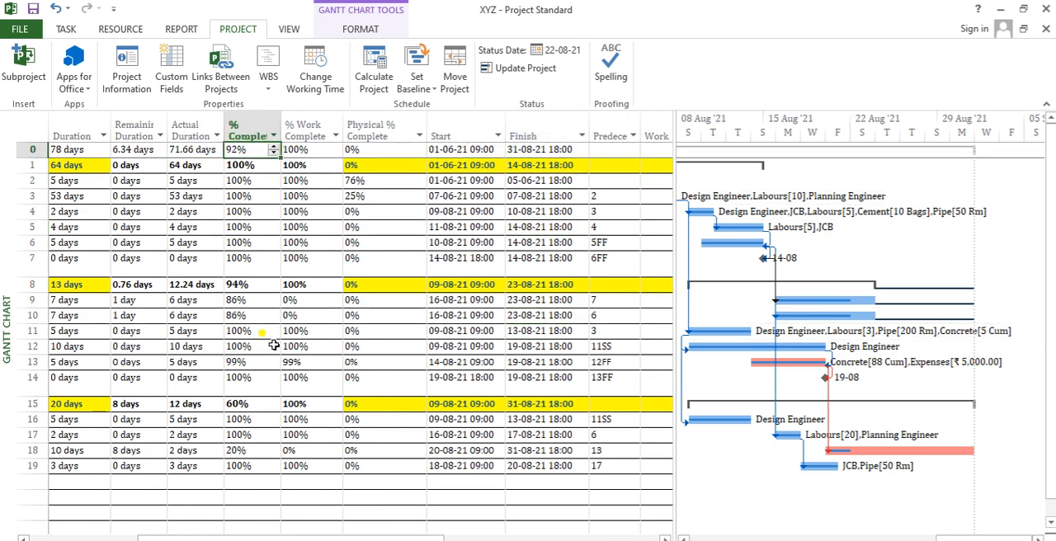
pyautogui.press('Right')
pyautogui.press('Right')
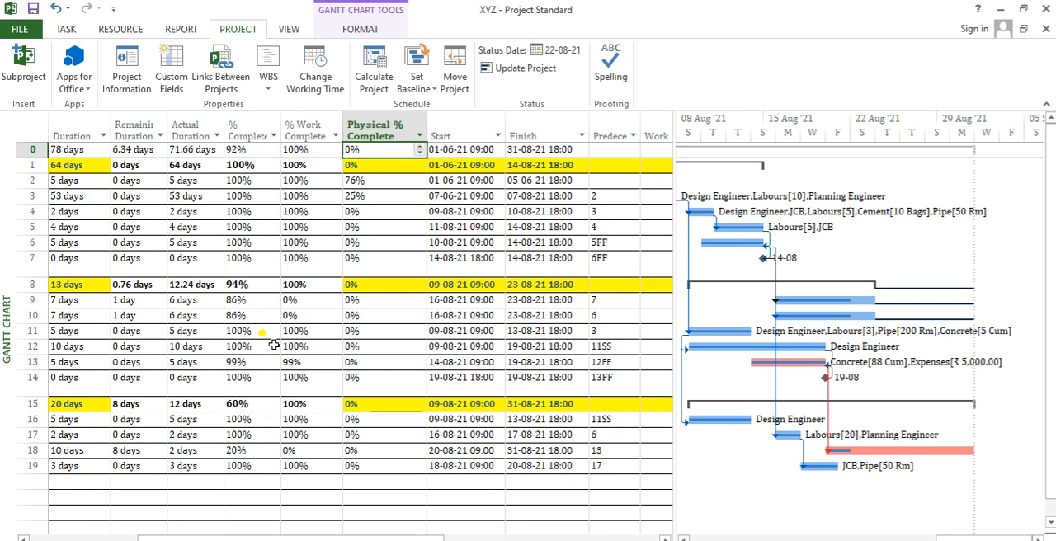
pyautogui.press('Right')
pyautogui.press('Right')
pyautogui.press('Right')
pyautogui.press('Right')
pyautogui.press('Right')
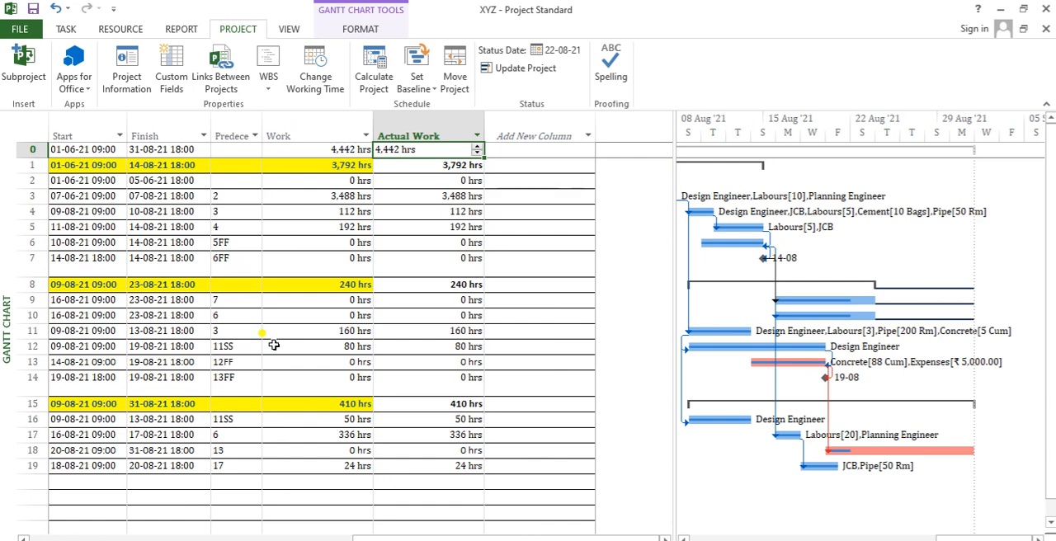
pyautogui.press('Return')
# - Return to the start of the Commence of work row and switch to the "Softwares - Civil Engg - MSP" presentation in PowerPoint
pyautogui.press('Left')
pyautogui.press('Left')
pyautogui.press('Left')
pyautogui.press('Left')
pyautogui.press('Left')
pyautogui.press('Left')
pyautogui.press('Left')
pyautogui.press('Left')
pyautogui.press('Left')
pyautogui.press('Left')
pyautogui.press('Left')
pyautogui.press('Left')
pyautogui.press('Left')
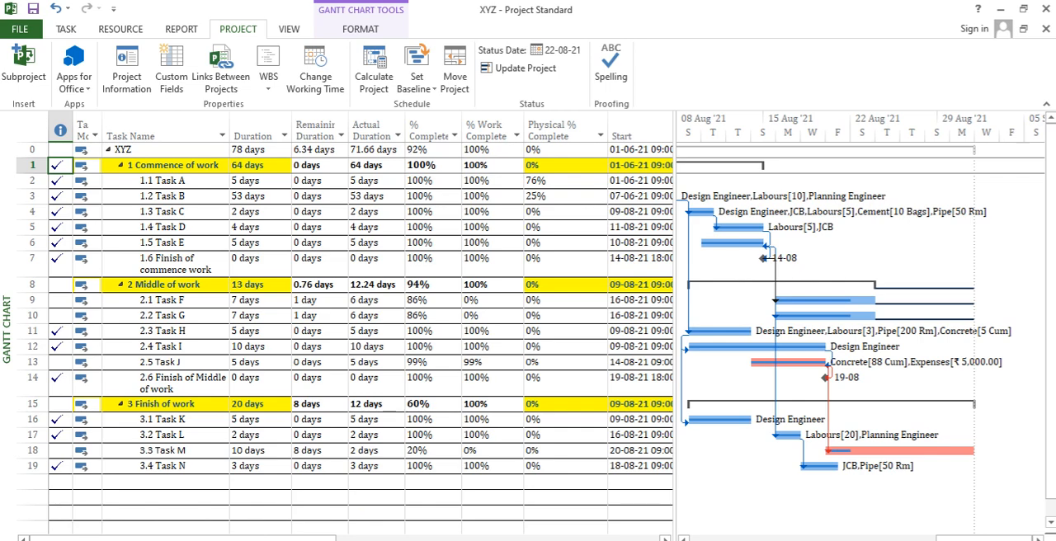
pyautogui.moveTo(587, 540)
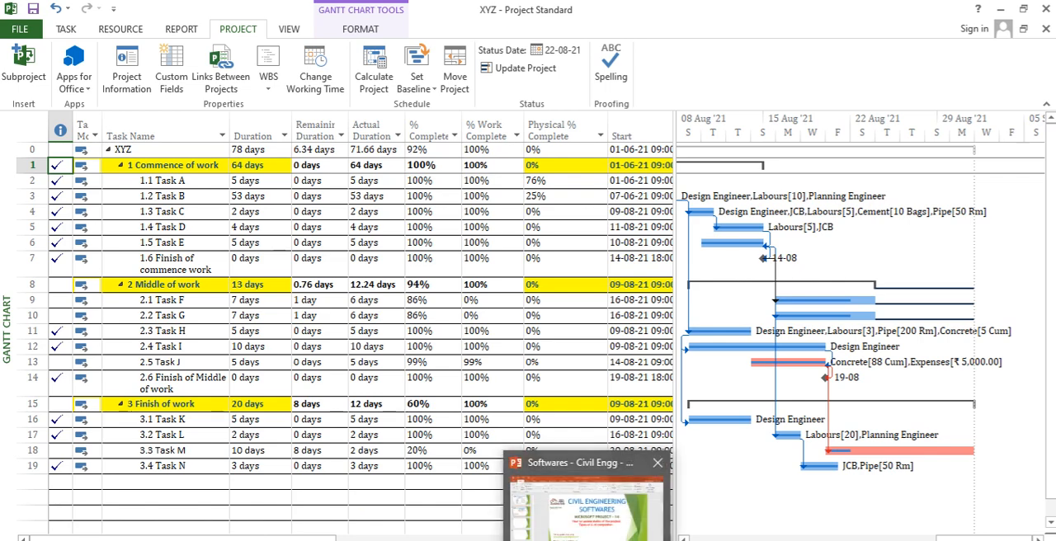
pyautogui.click(603, 523)
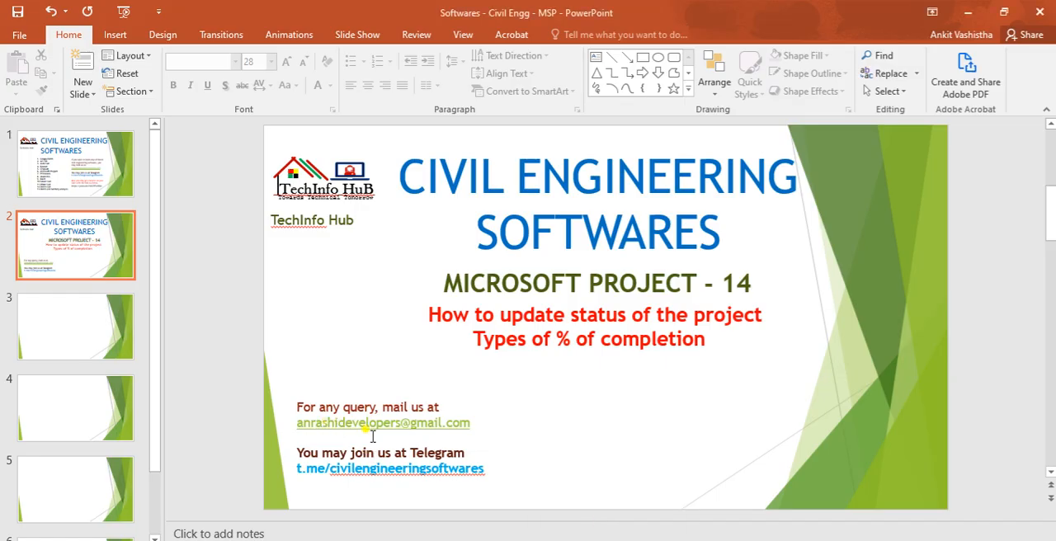